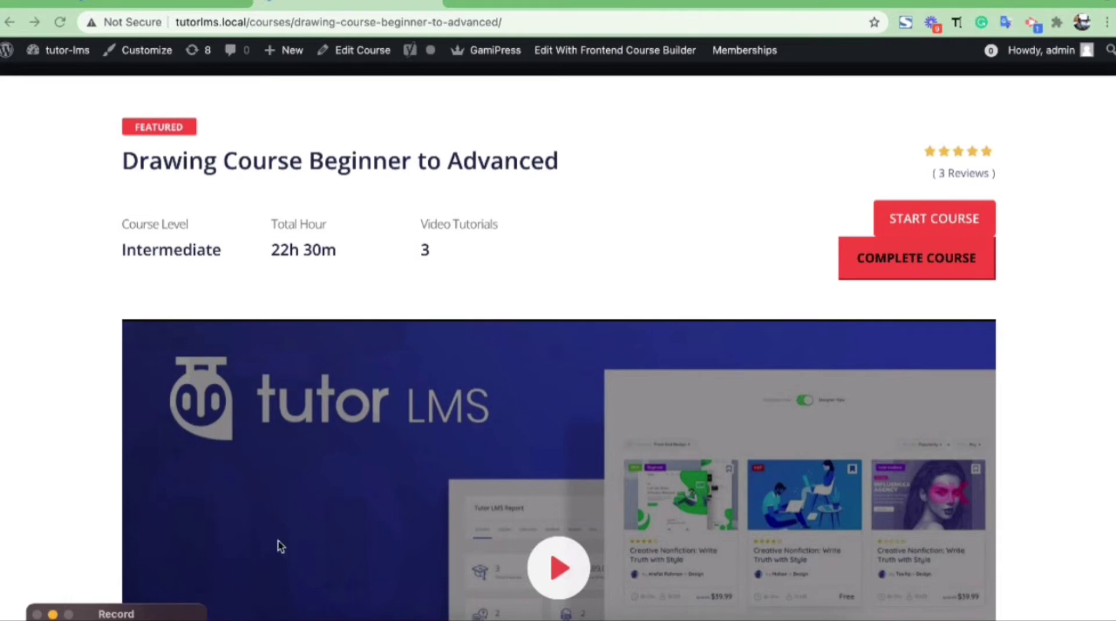
Switch to the lms.local site's admin area and open its page for adding new plugins.
scroll(303, 349, "down", 15)
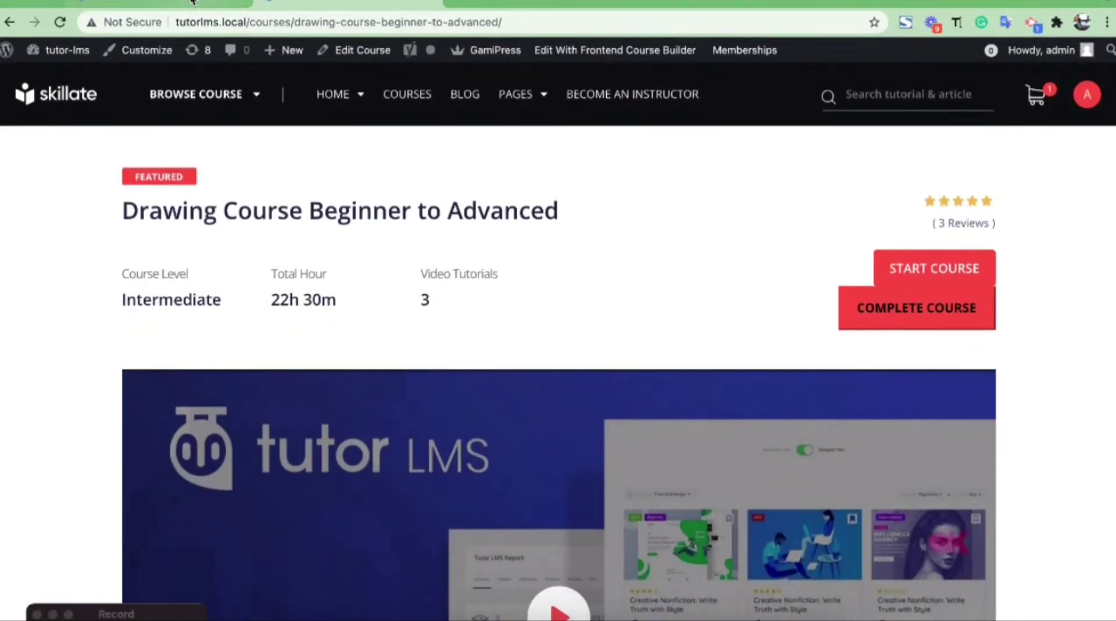
left_click(193, 3)
left_click(236, 96)
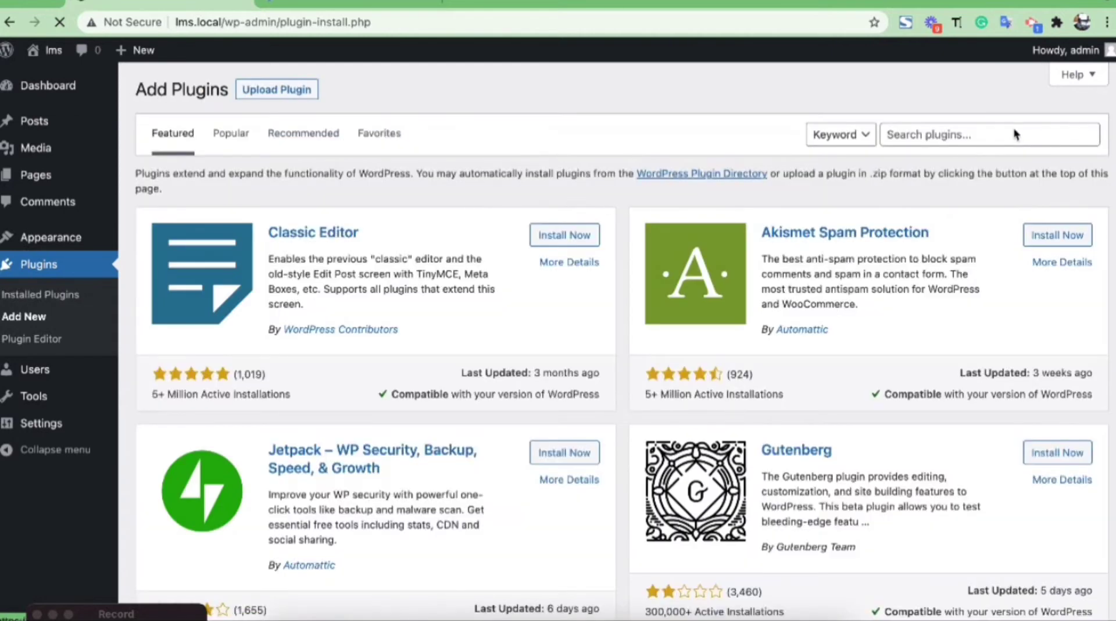
Search the plugin directory for "tutor lms" and install and activate "Tutor LMS – eLearning and online course solution".
left_click(1011, 132)
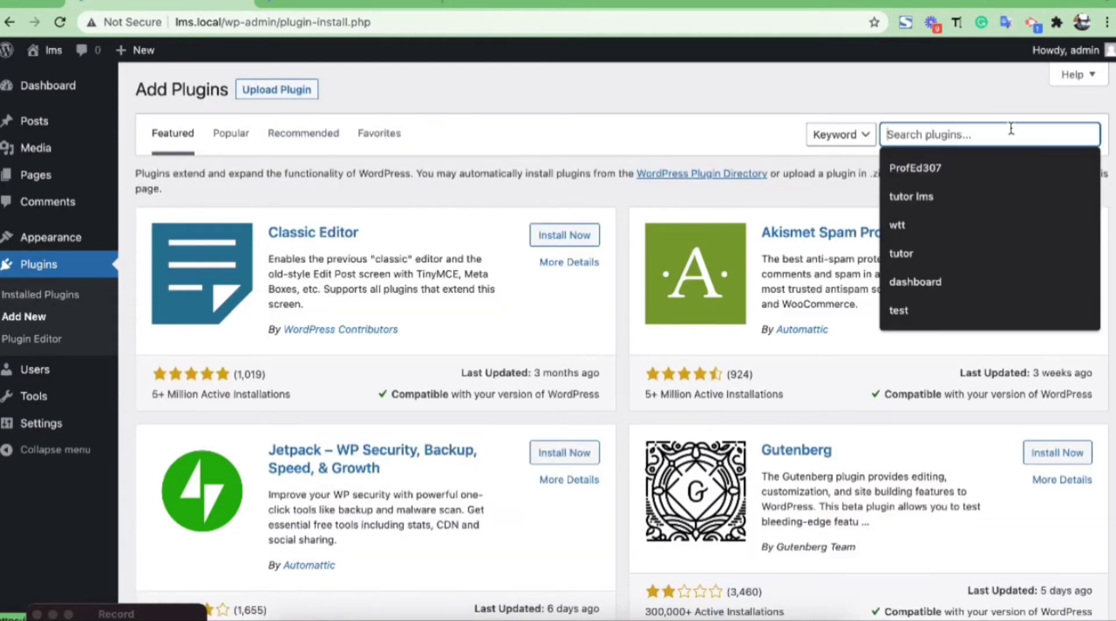
type("tutor")
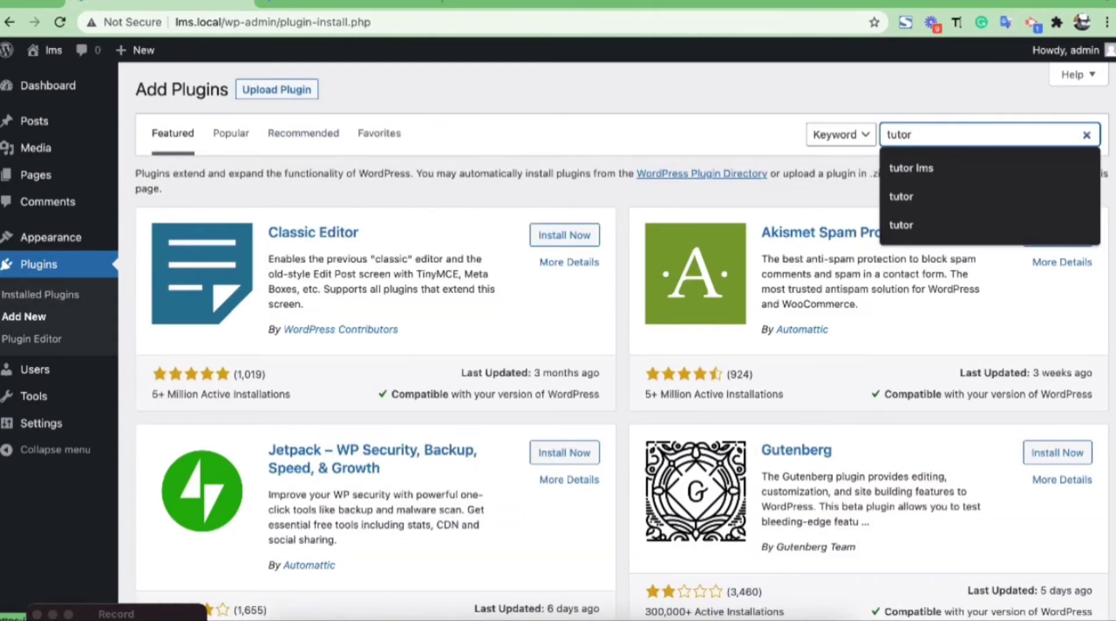
type(" lms")
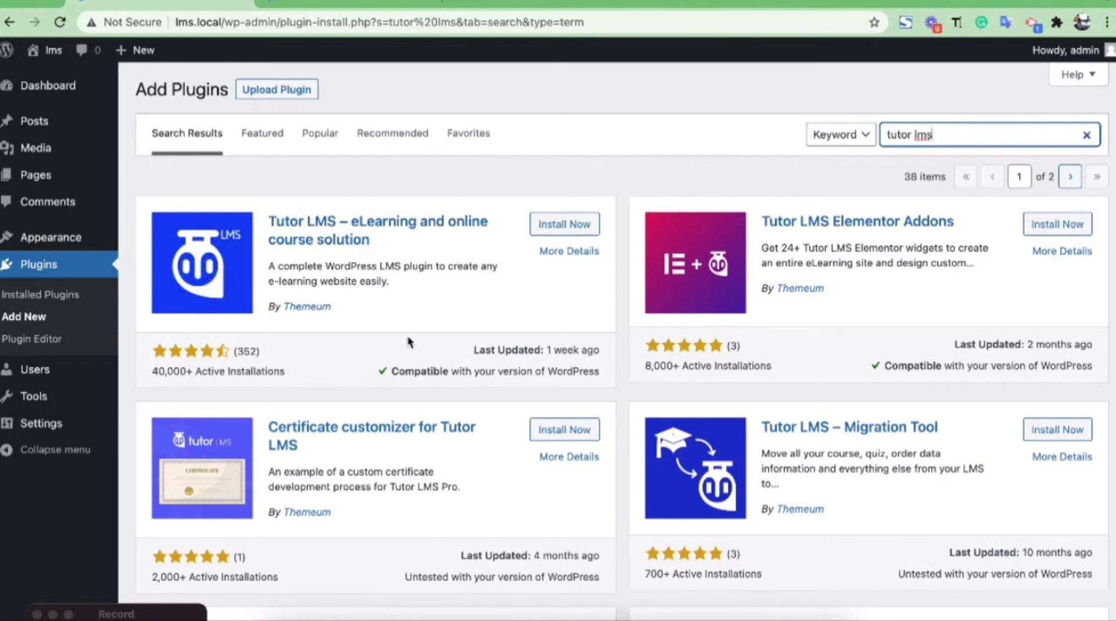
left_click(546, 226)
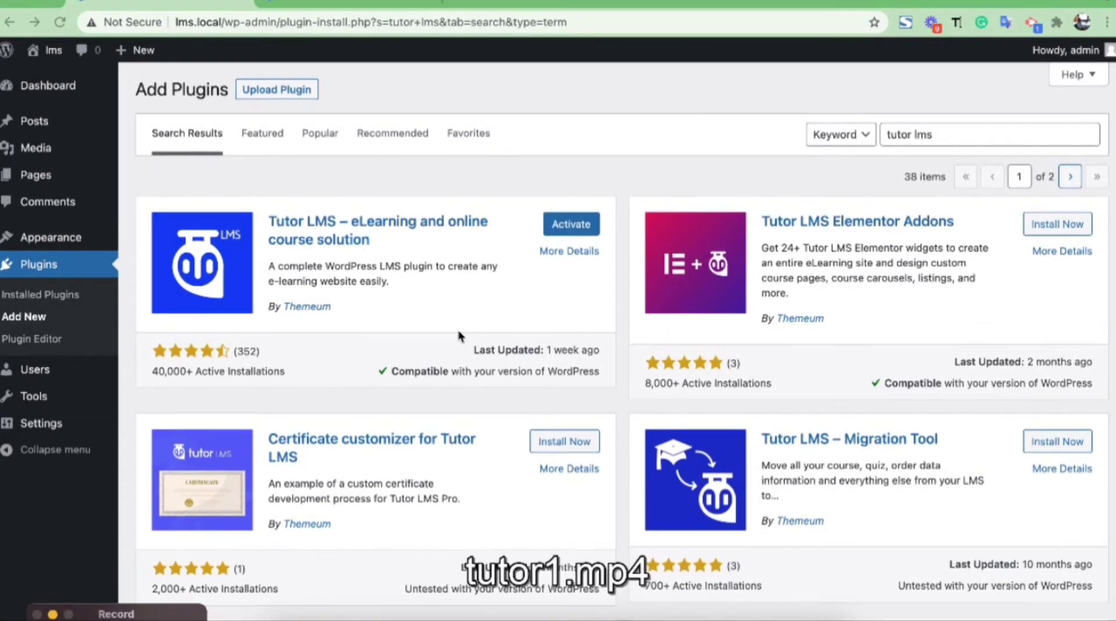
left_click(568, 225)
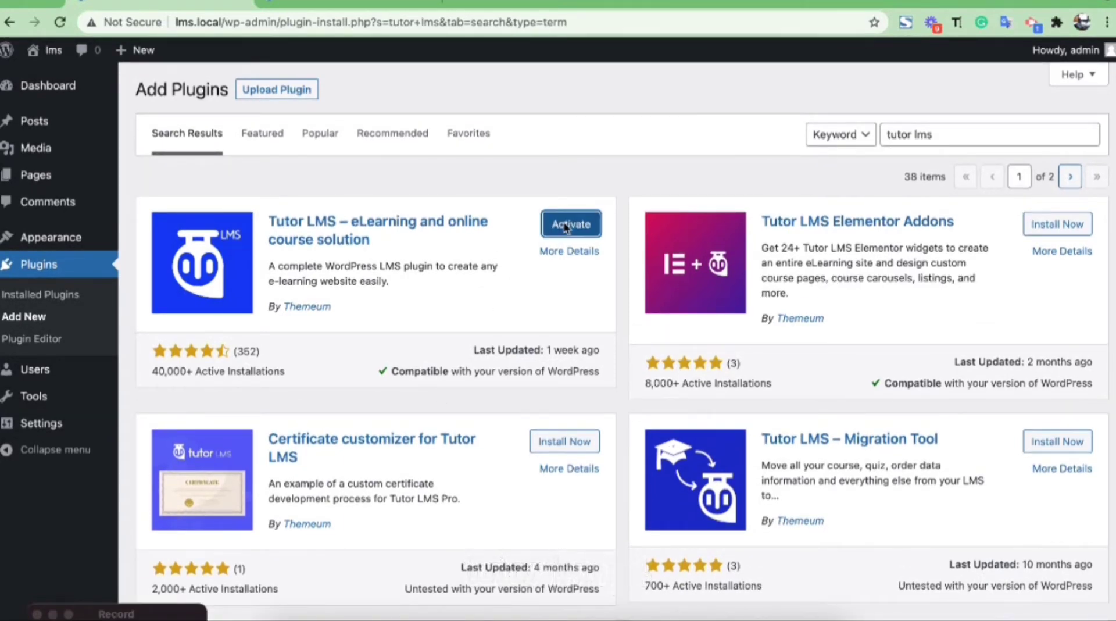
Start the Tutor LMS setup wizard and continue with the Individual platform type.
scroll(465, 406, "up", 3)
scroll(464, 332, "down", 3)
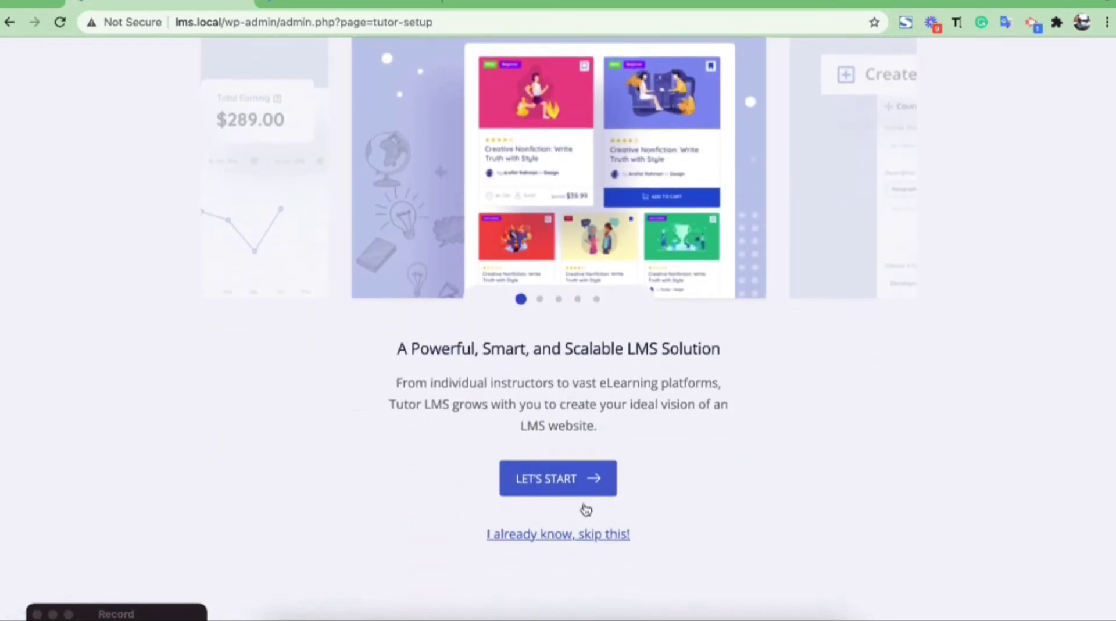
left_click(591, 472)
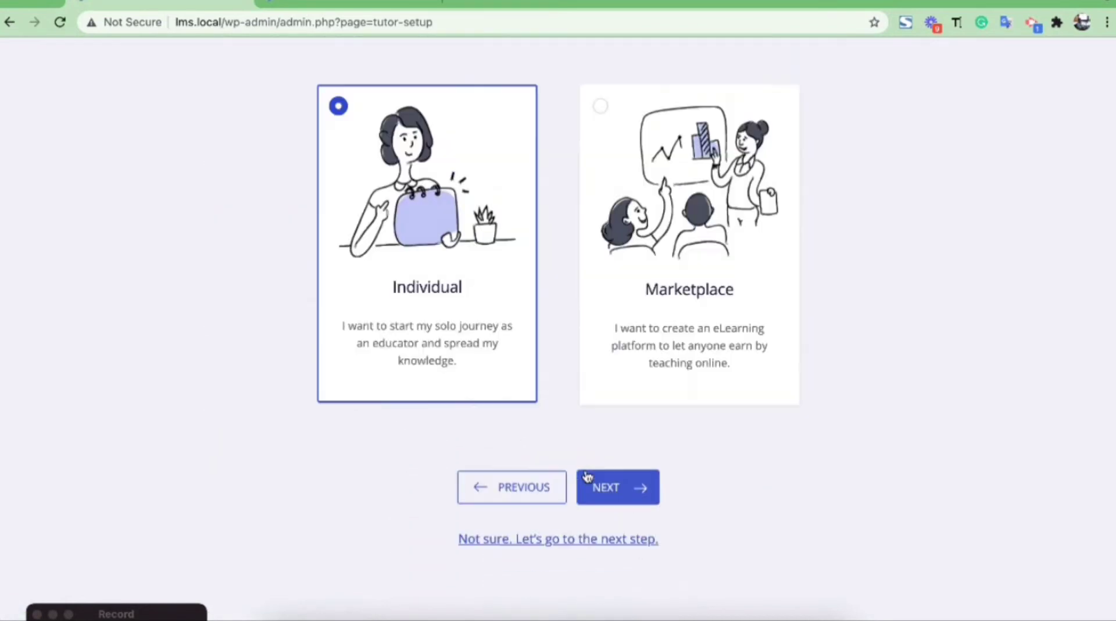
left_click(651, 495)
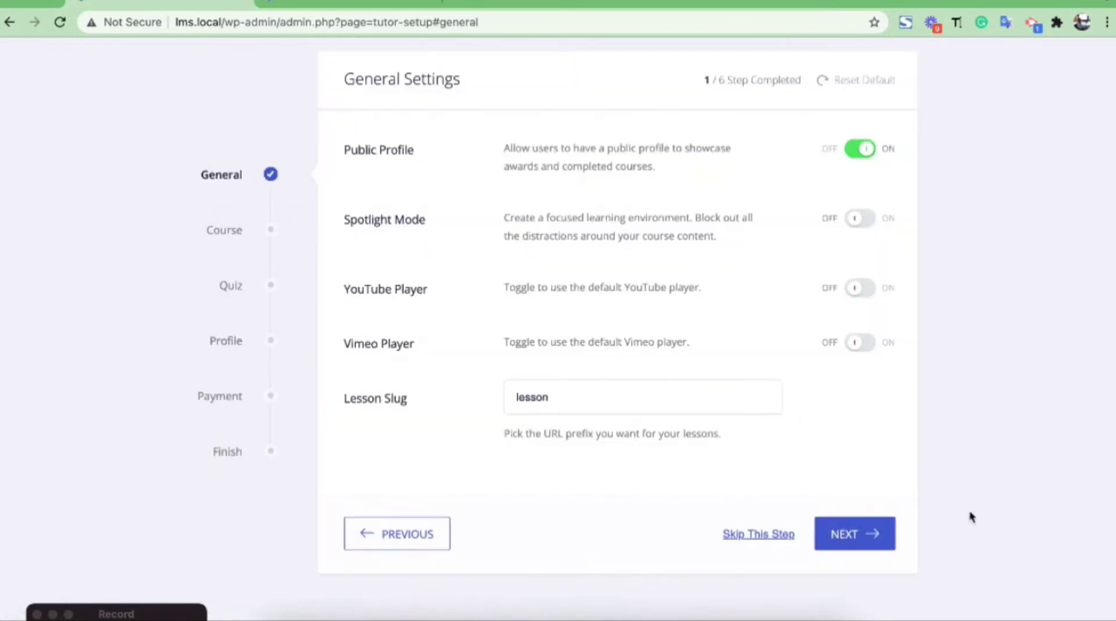
Accept the default General, Course, Quiz, Profile and Payment settings, and leave the finished wizard by creating a new course.
left_click(881, 536)
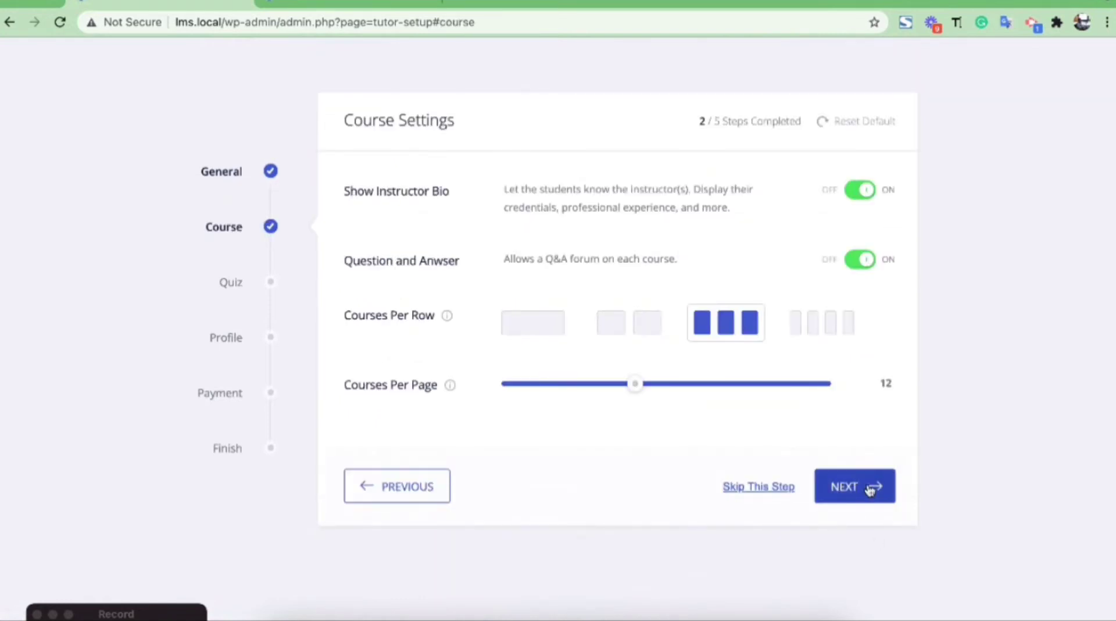
left_click(870, 490)
scroll(725, 515, "down", 2)
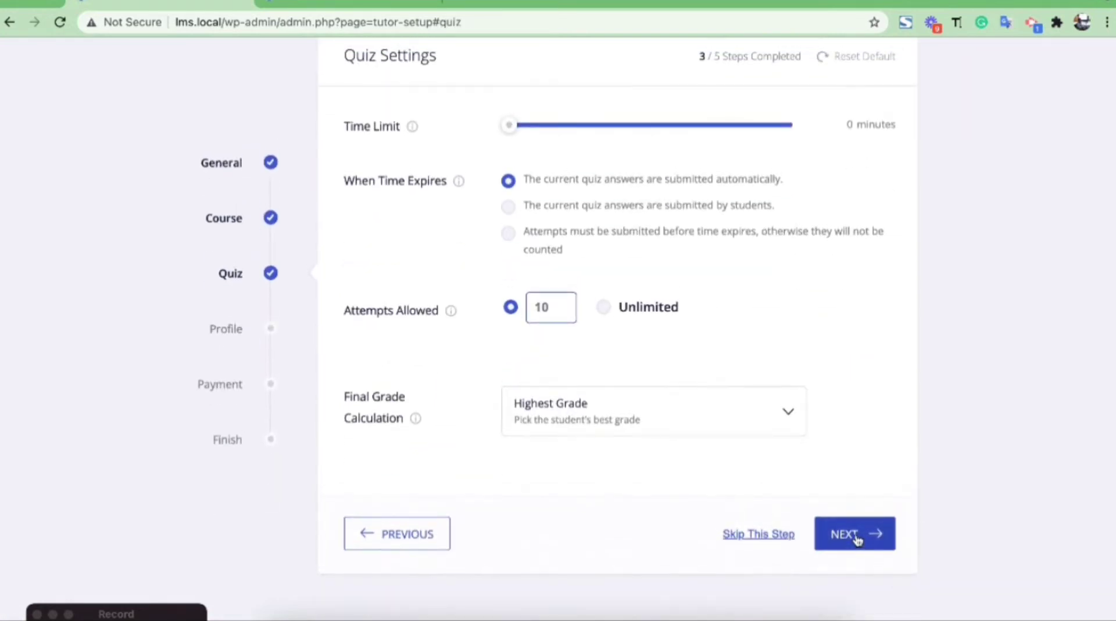
left_click(857, 540)
left_click(857, 391)
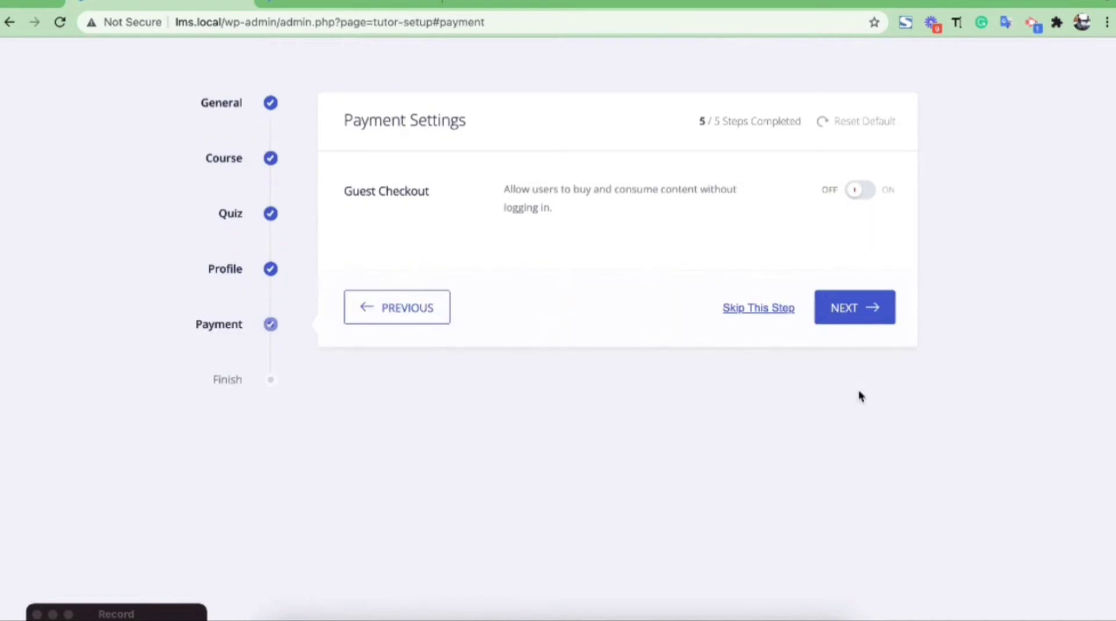
left_click(863, 308)
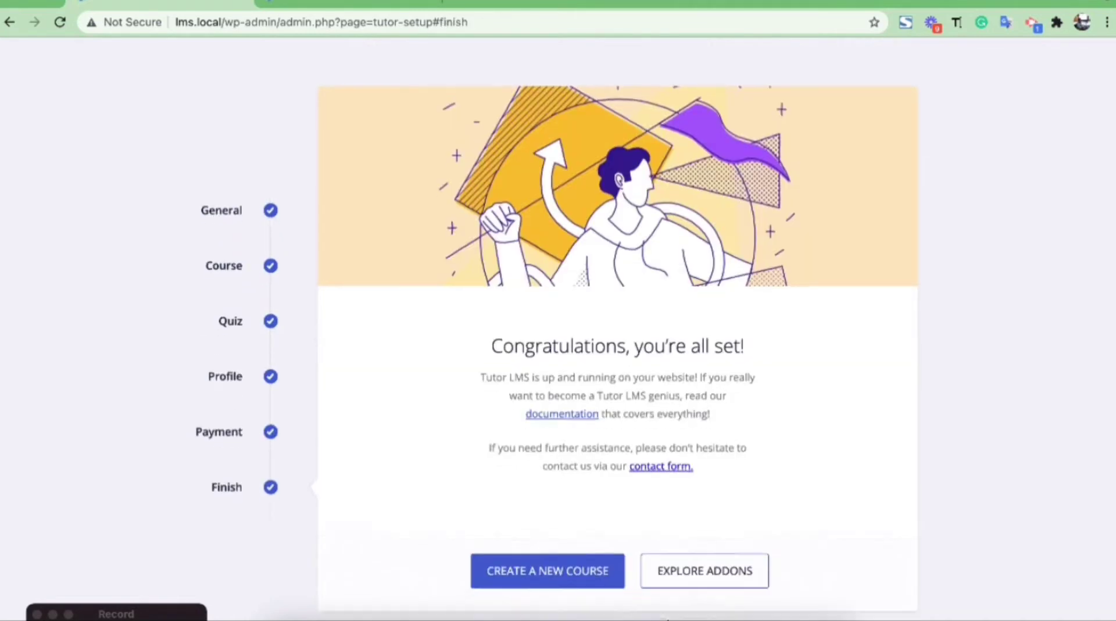
scroll(645, 576, "down", 1)
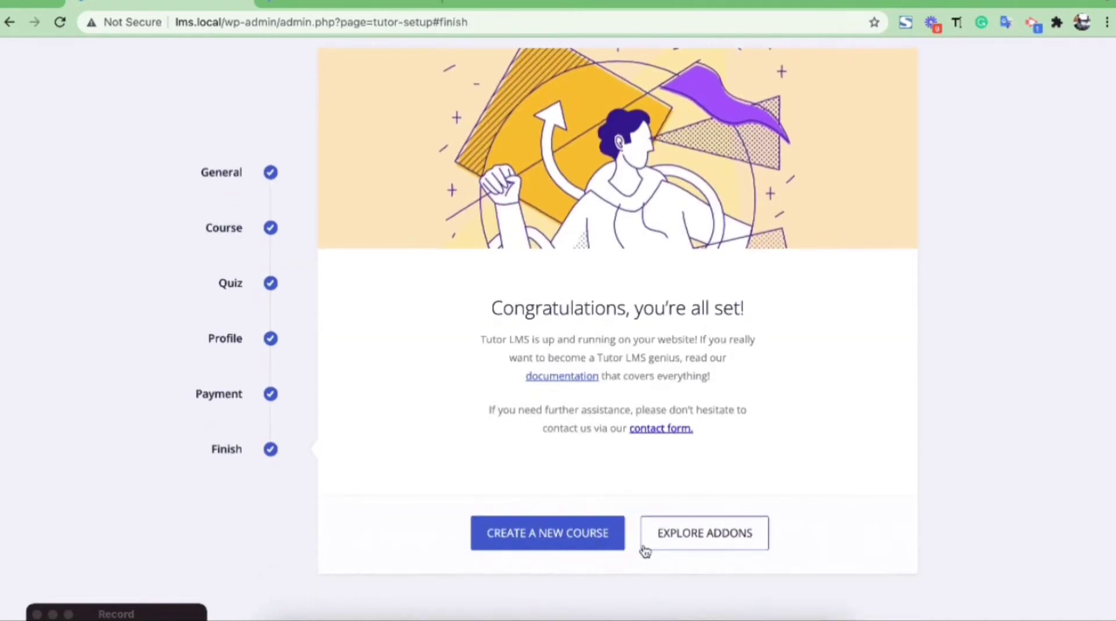
left_click(592, 541)
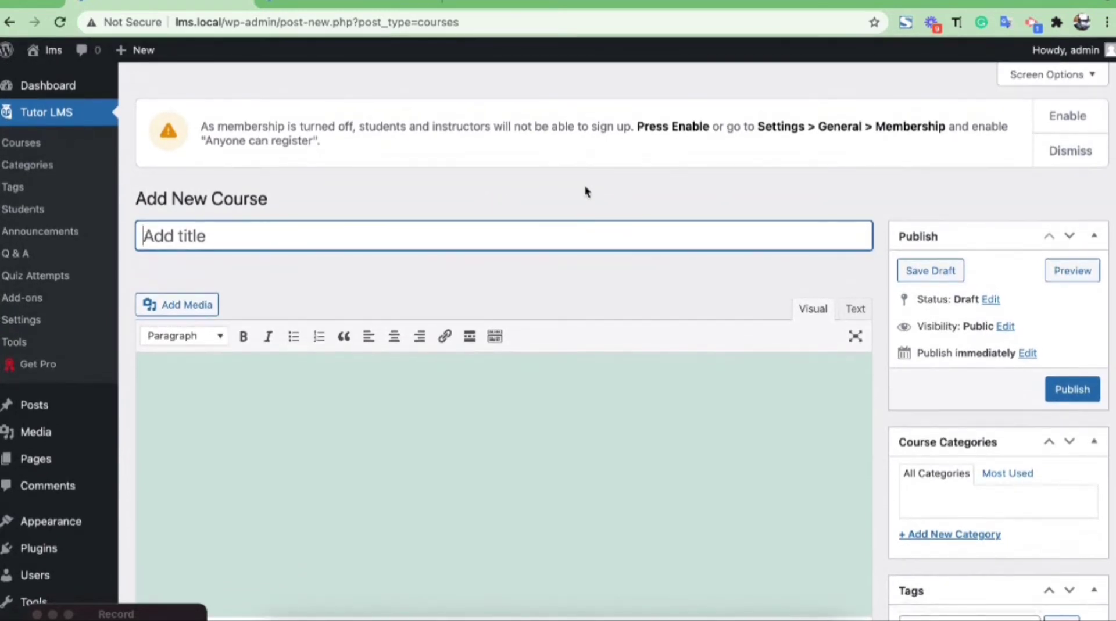
Find the WooCommerce plugin by searching for "woocommerce" among the new plugins, and install and activate it.
scroll(74, 428, "down", 4)
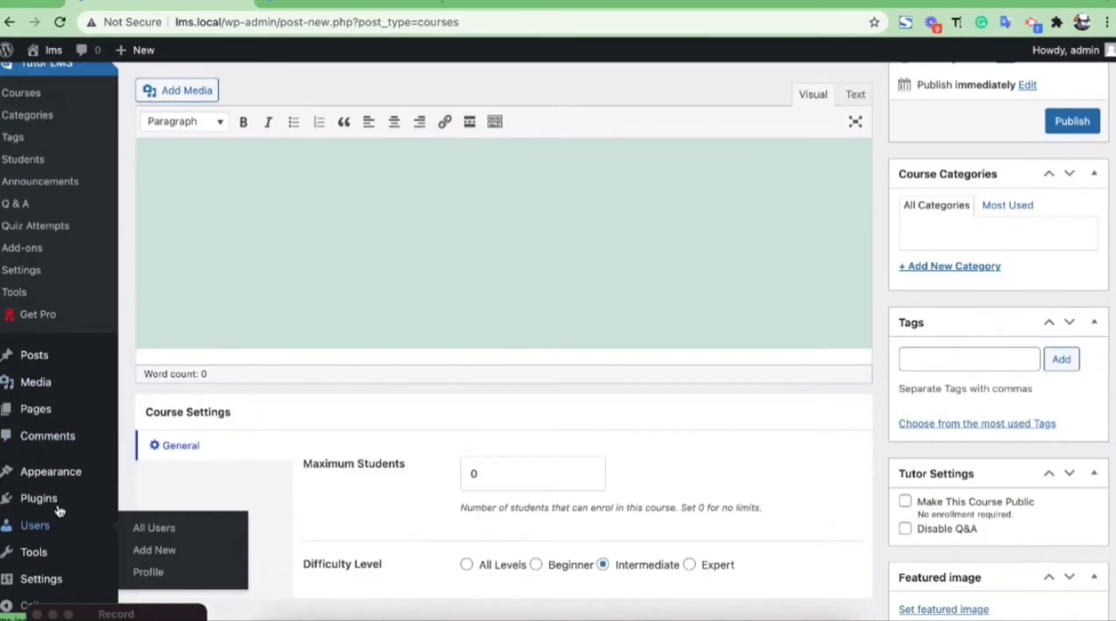
left_click(152, 501)
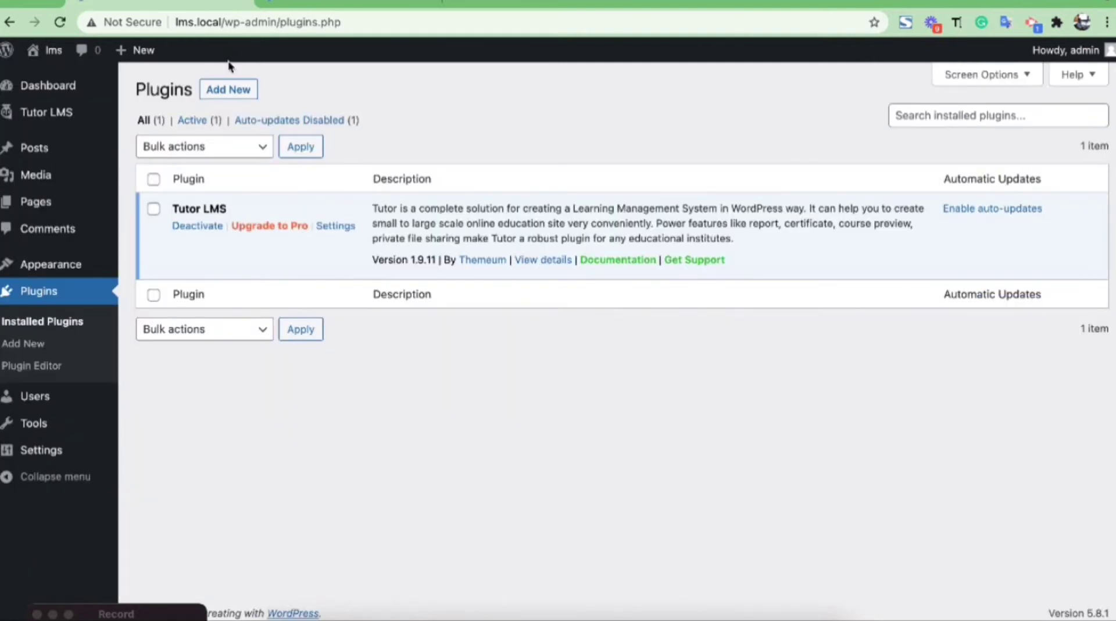
left_click(229, 87)
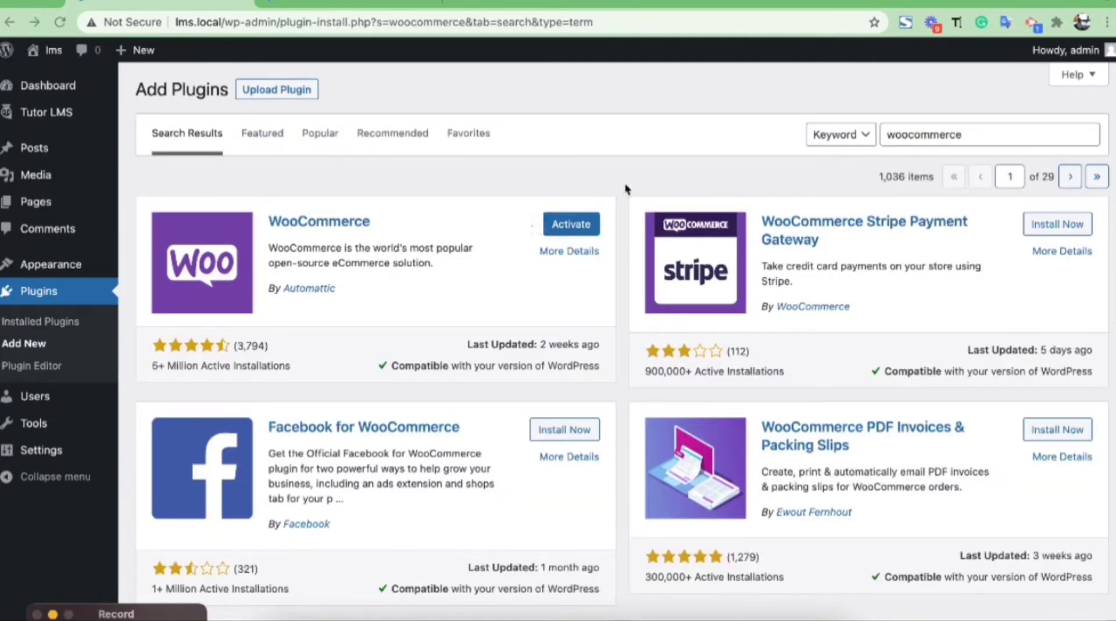
left_click(553, 224)
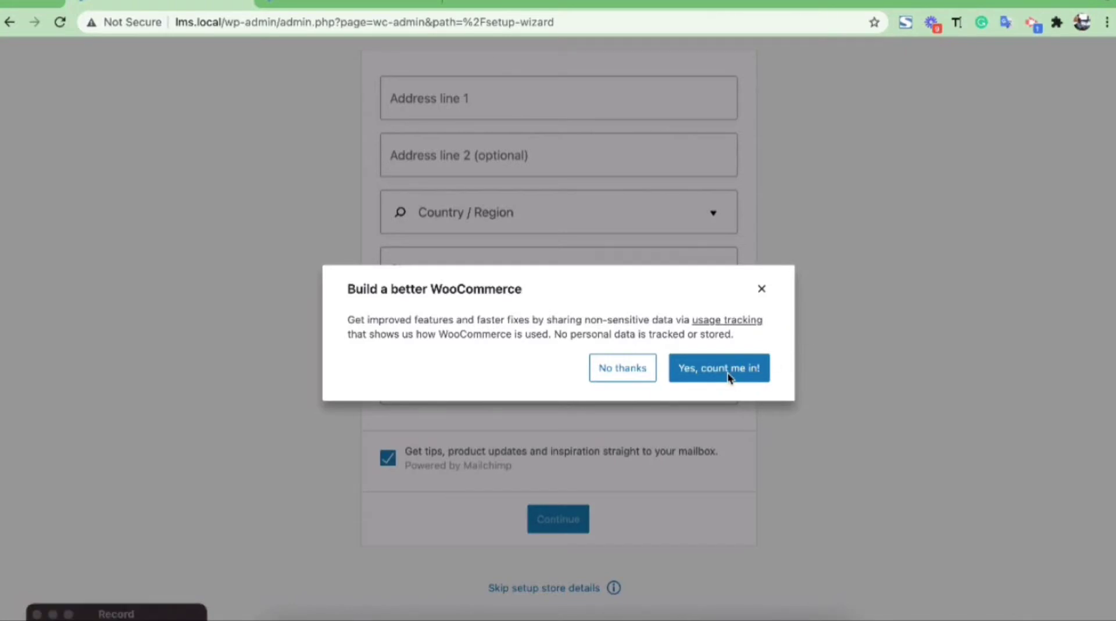
Agree to WooCommerce usage tracking and dismiss the store's welcome tour.
left_click_drag(728, 377, 741, 404)
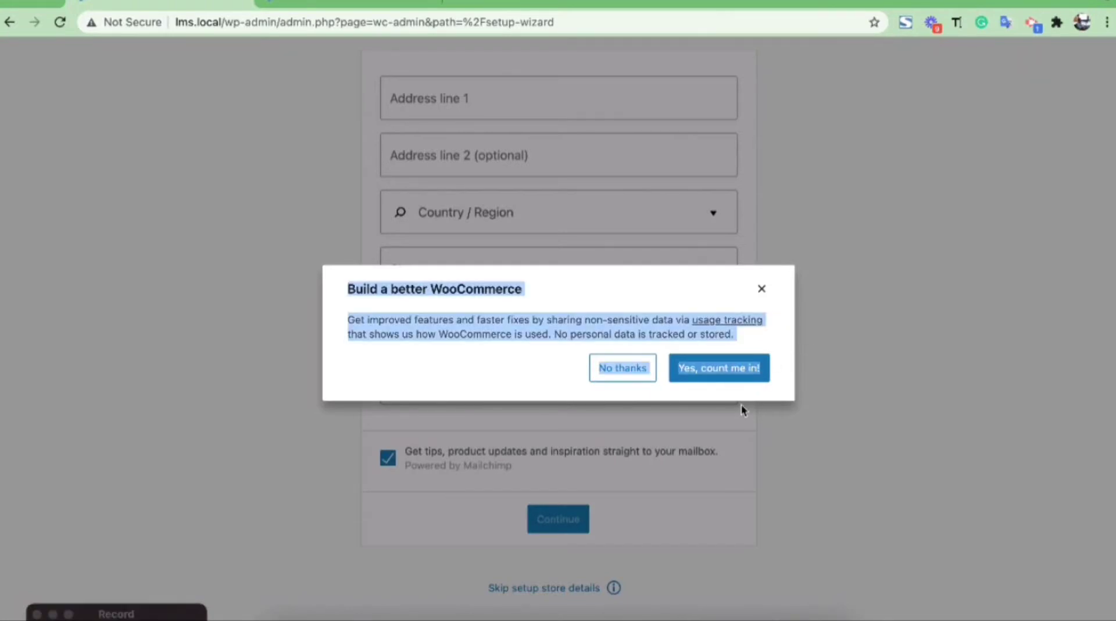
left_click(734, 366)
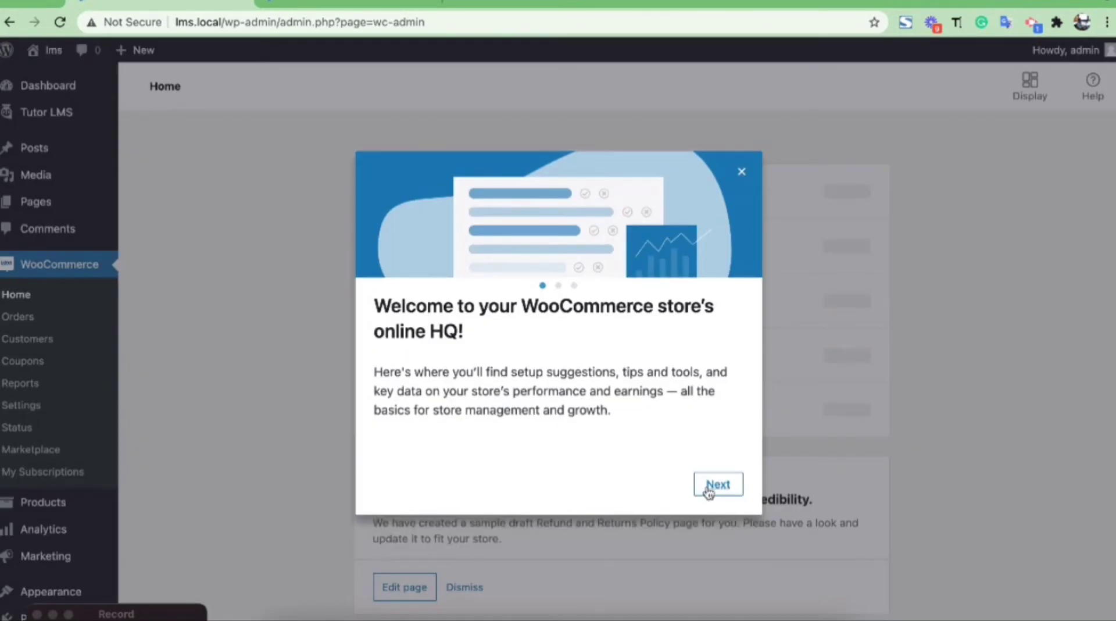
left_click(708, 491)
left_click(742, 172)
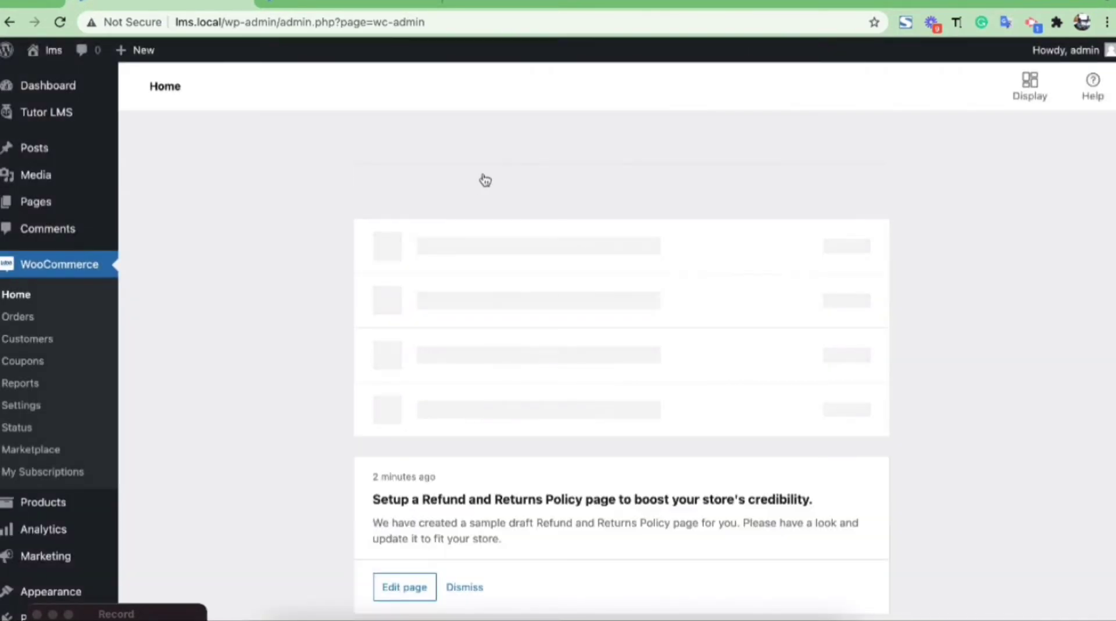
Set the Tutor LMS monetization option to WooCommerce and save the settings.
mouse_move(57, 113)
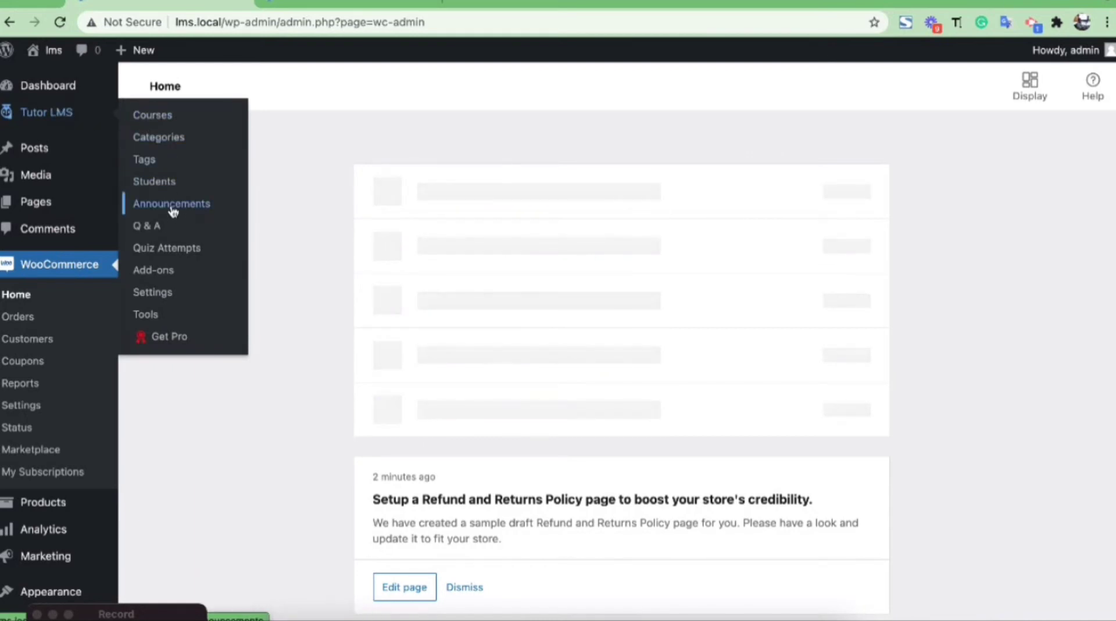
left_click(178, 293)
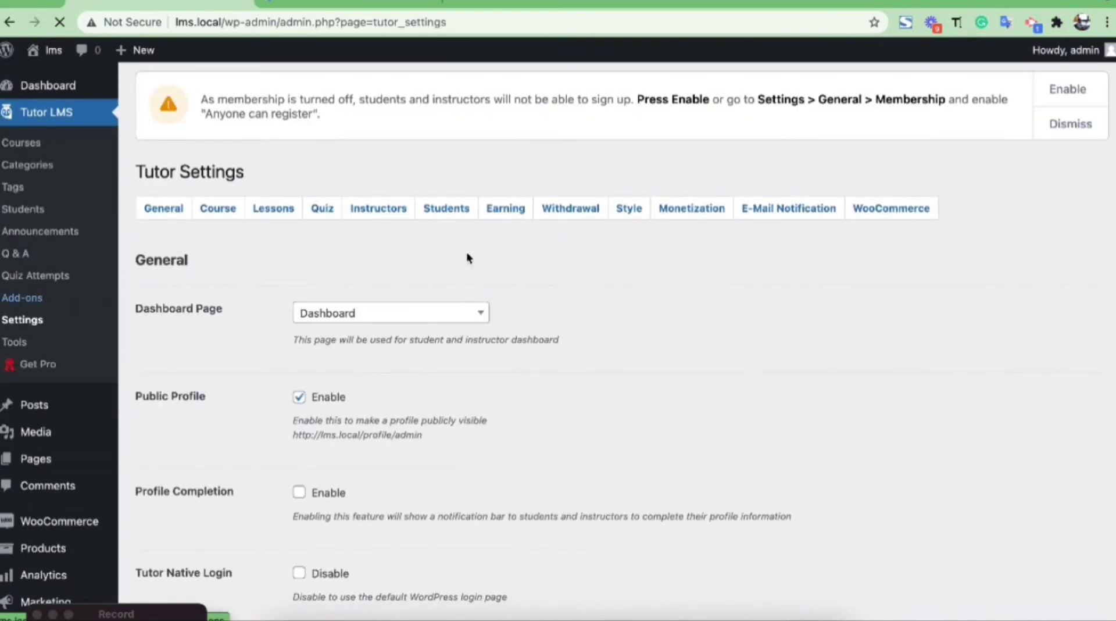
scroll(581, 233, "down", 1)
left_click(685, 179)
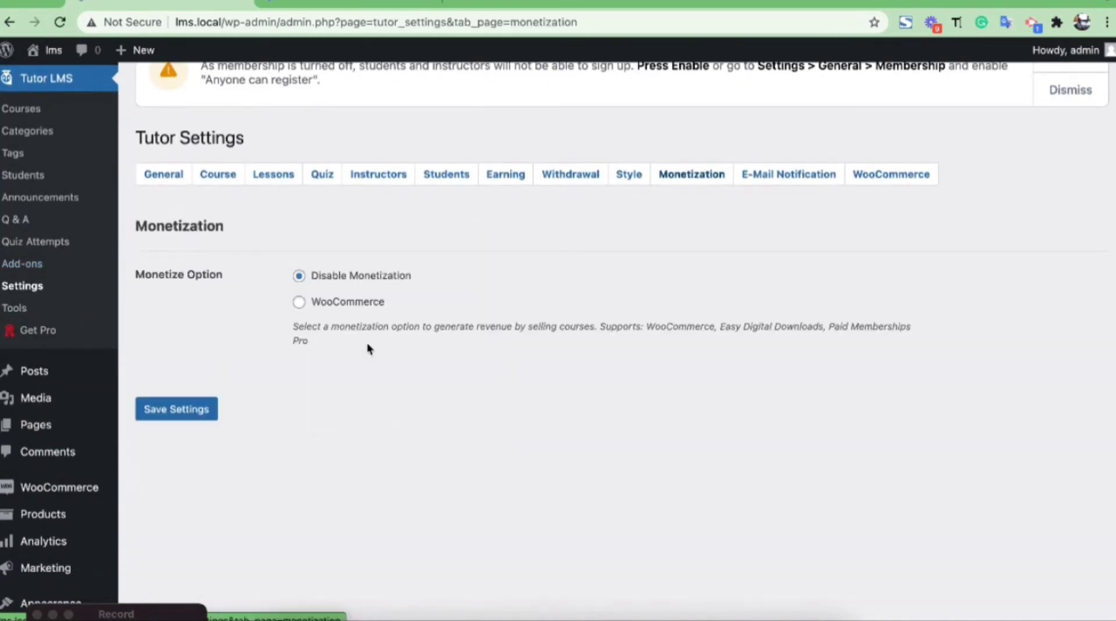
left_click(335, 308)
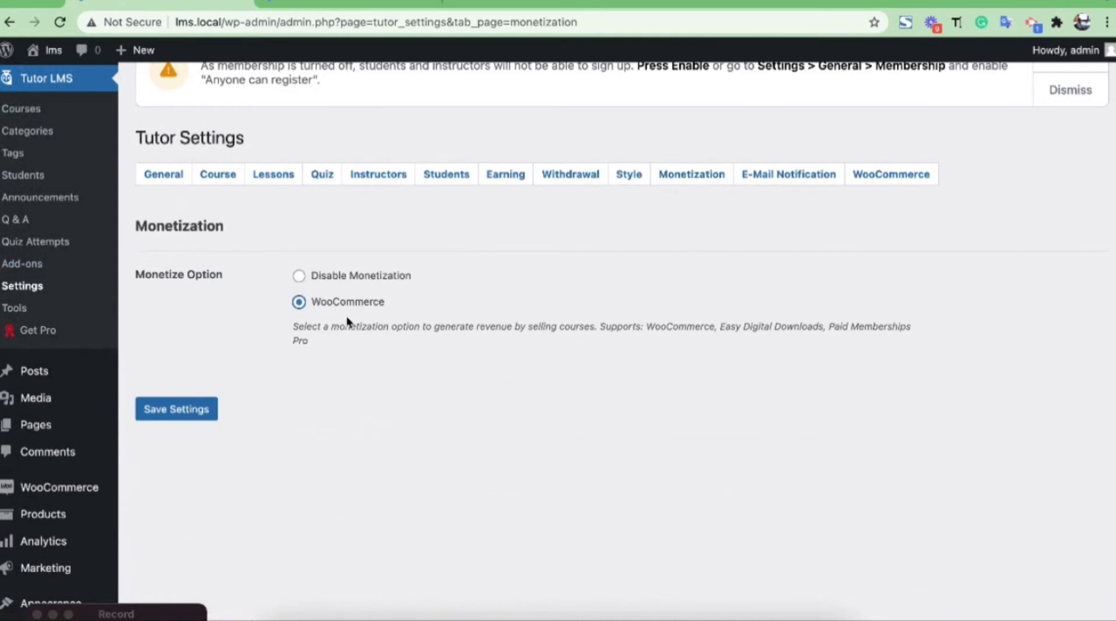
left_click(211, 414)
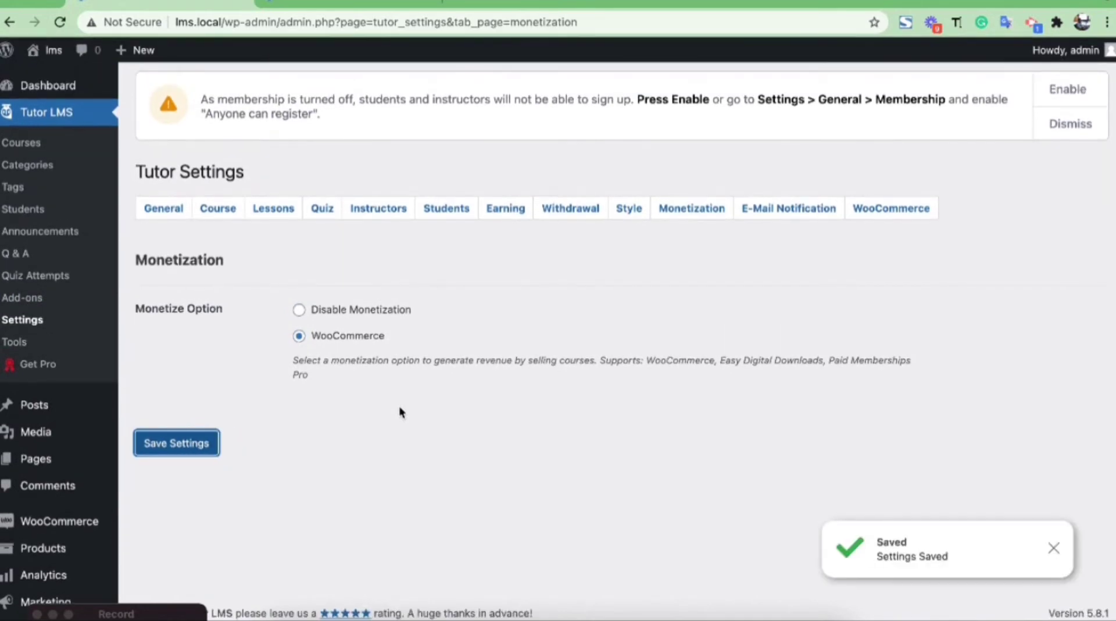
Add a new Tutor LMS course titled "test".
left_click(19, 143)
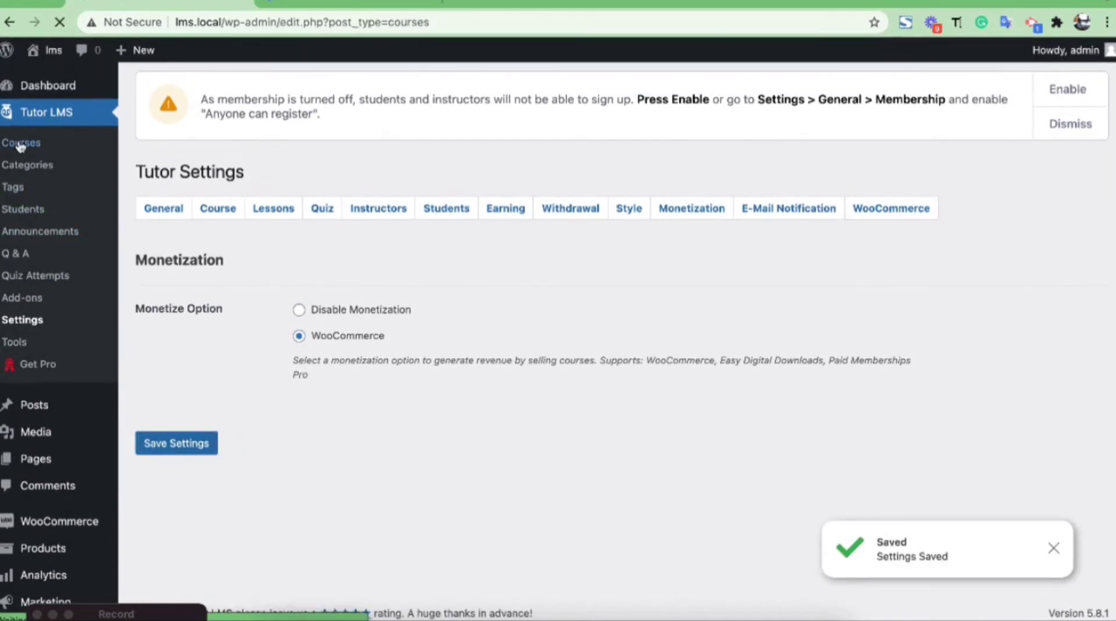
left_click(230, 200)
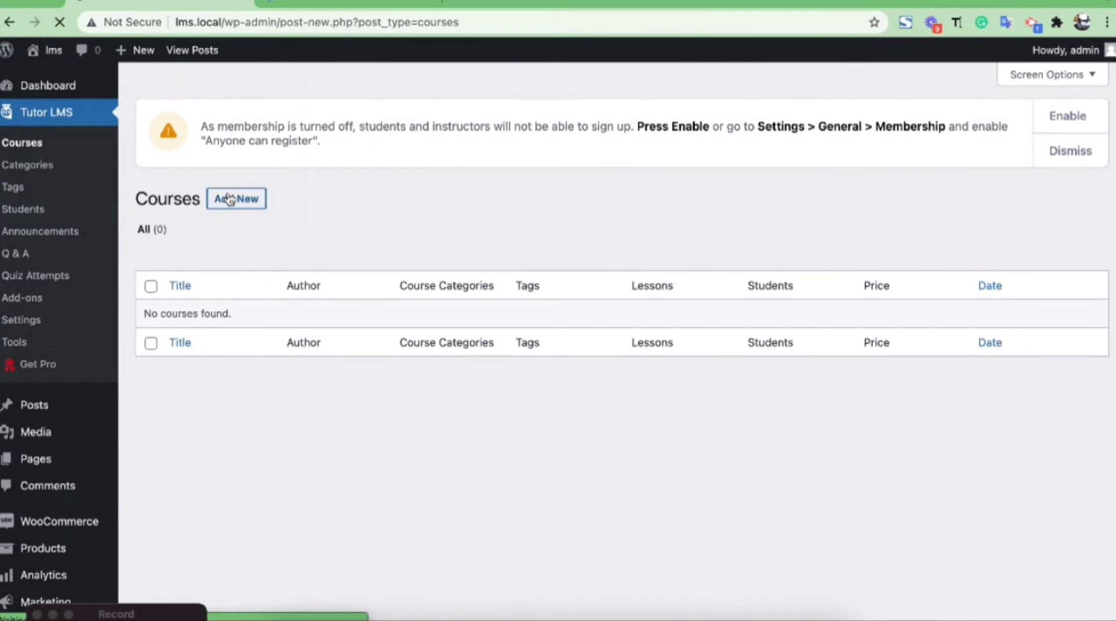
type("test")
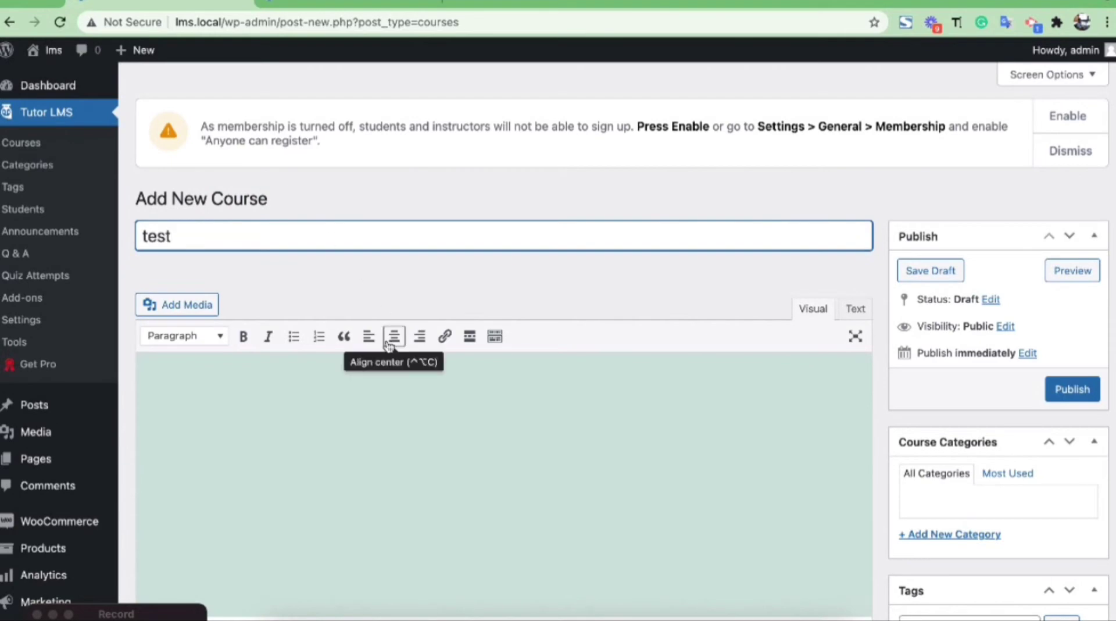
Make the new course public in its Tutor settings so that no enrollment is required.
scroll(387, 340, "down", 5)
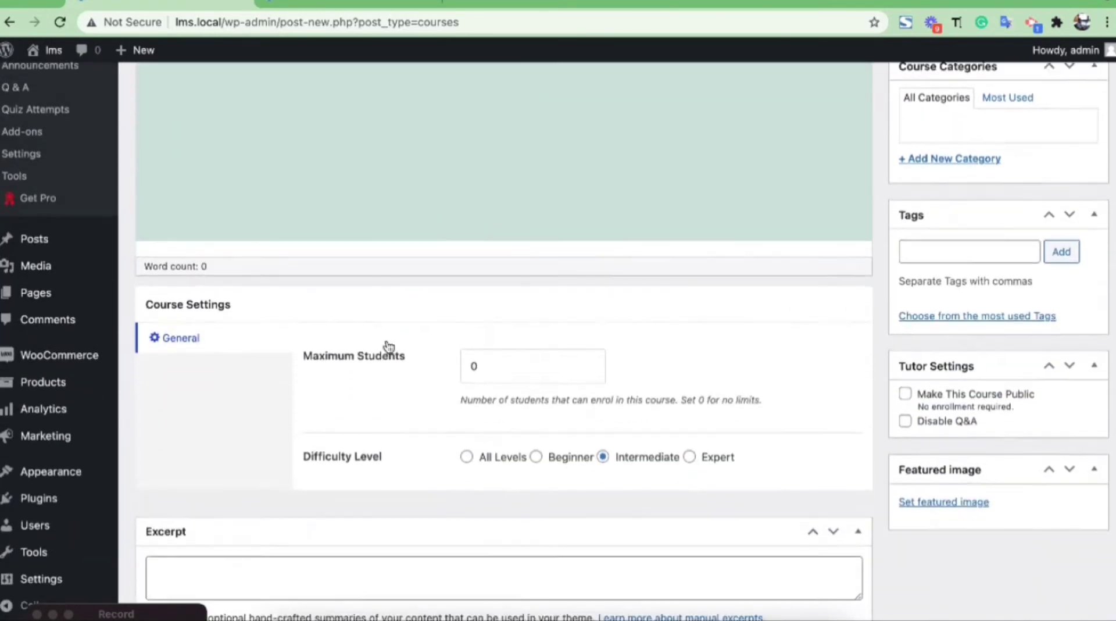
scroll(374, 284, "up", 2)
scroll(327, 259, "down", 10)
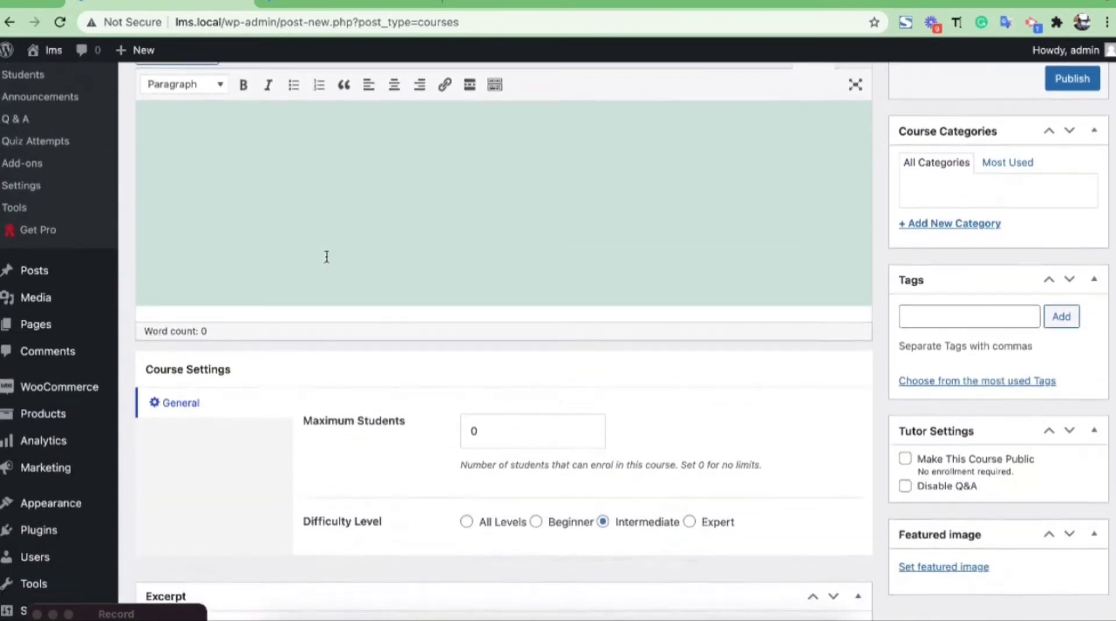
scroll(327, 260, "up", 6)
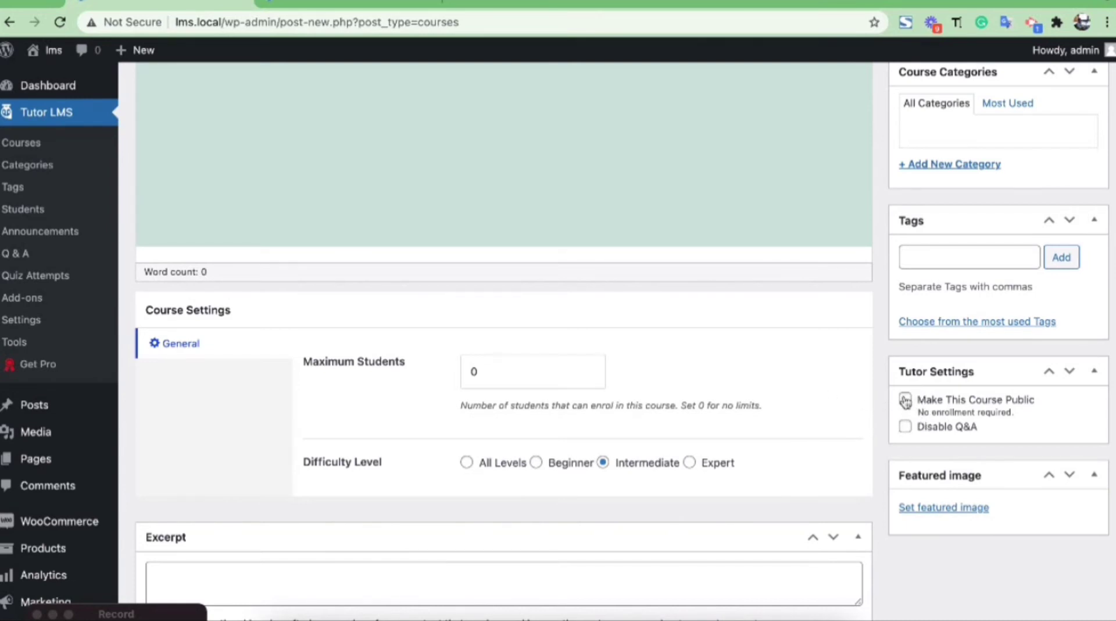
scroll(818, 375, "down", 2)
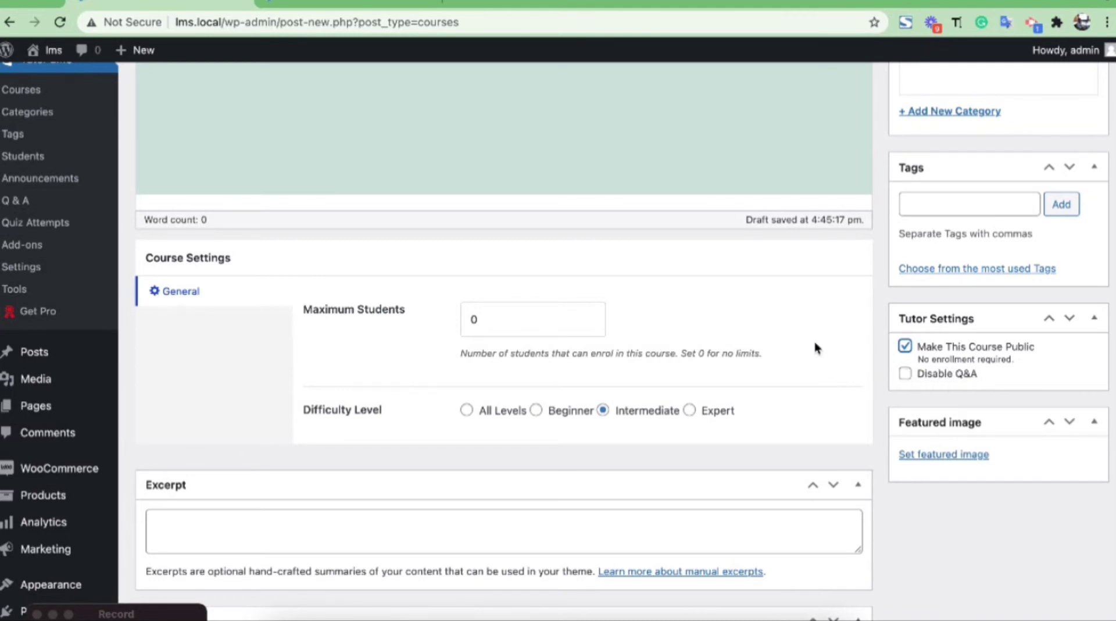
Upload the handsome-male-covers-eyes JPEG from the Desktop images folder and set it as the course's featured image.
scroll(814, 343, "up", 3)
scroll(815, 343, "up", 4)
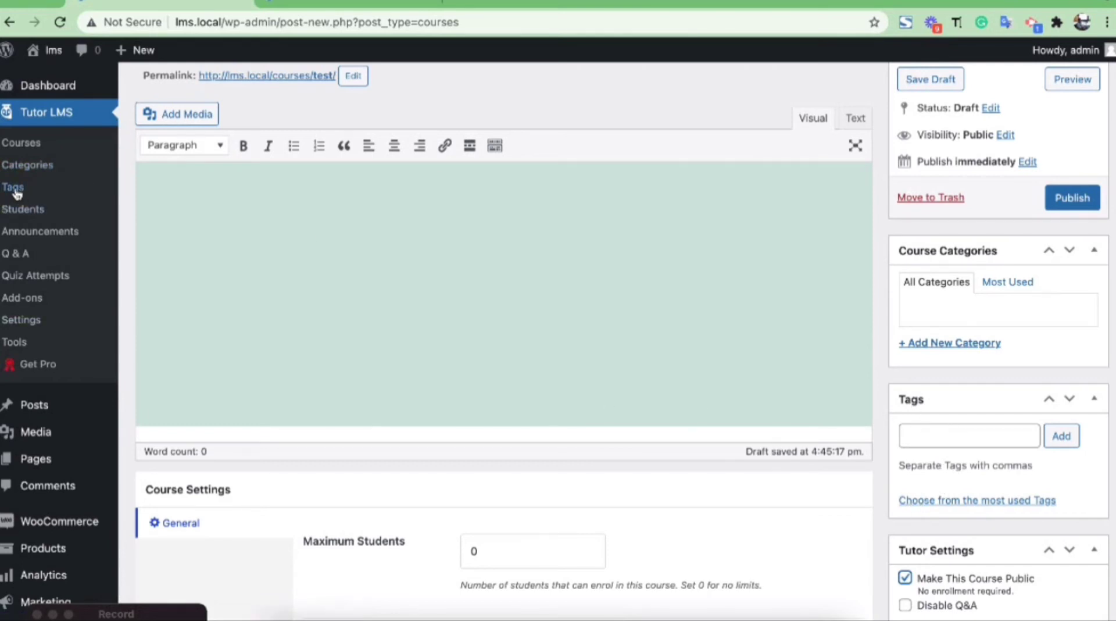
scroll(634, 403, "down", 7)
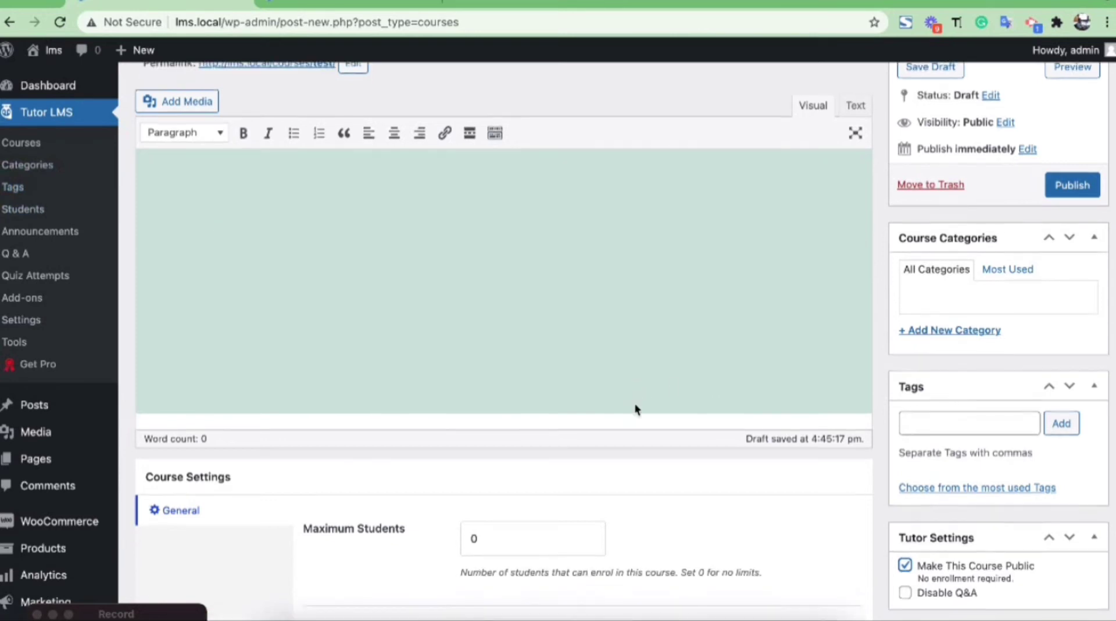
scroll(634, 403, "up", 1)
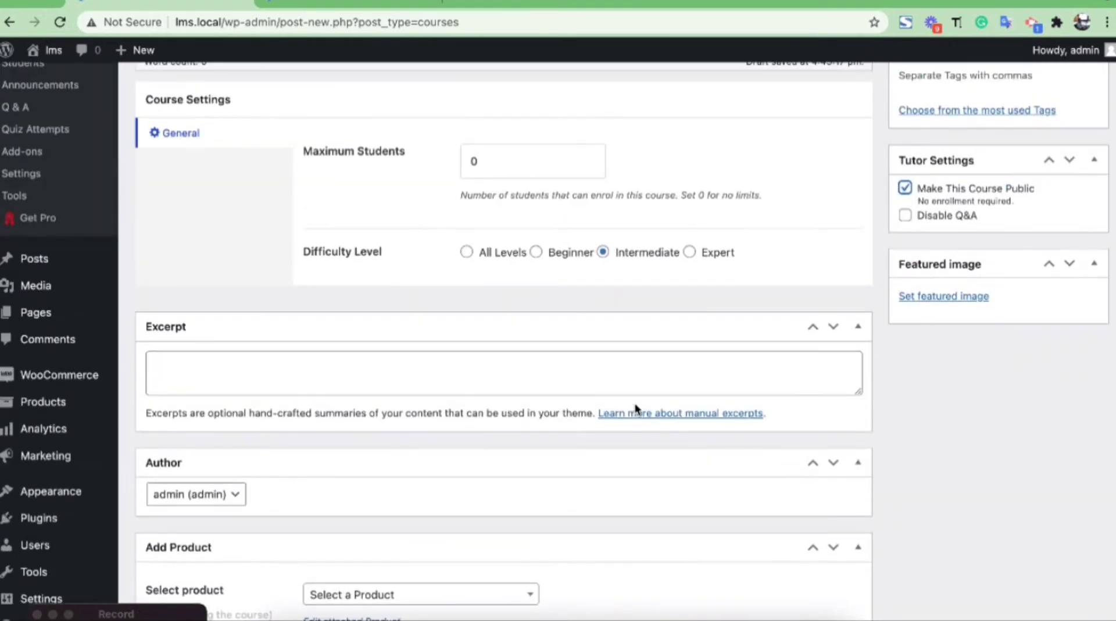
left_click(943, 298)
left_click(119, 112)
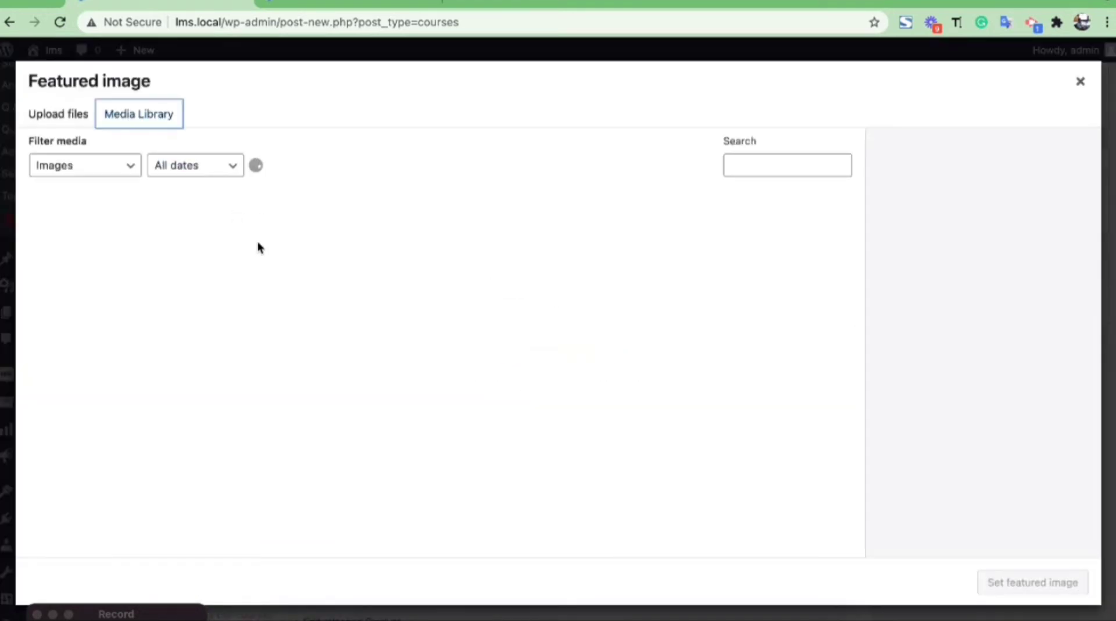
left_click(44, 116)
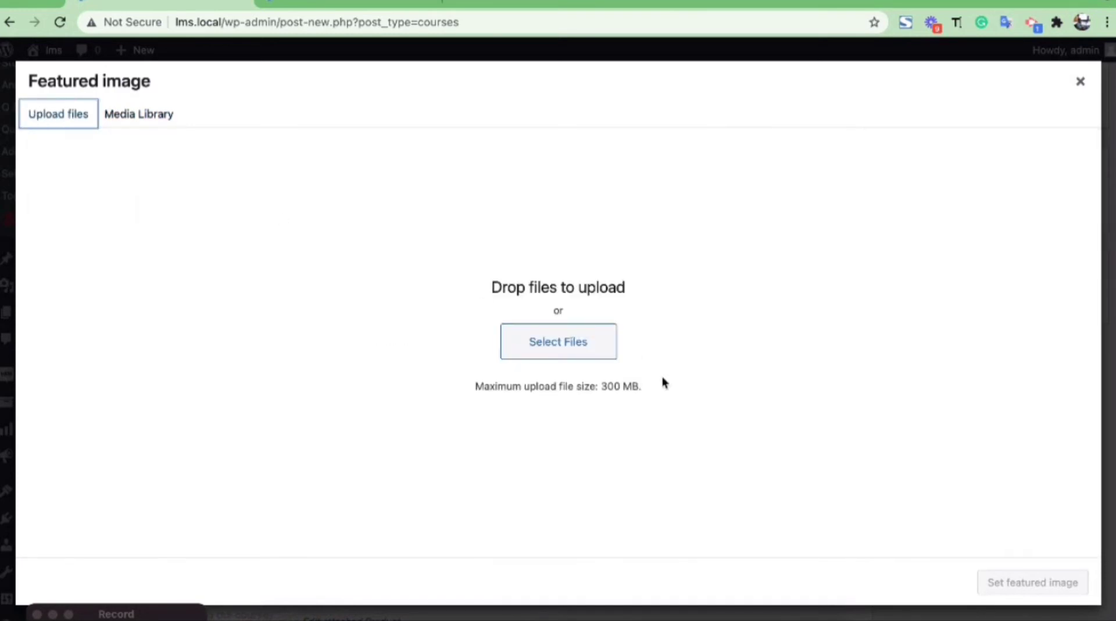
left_click(545, 342)
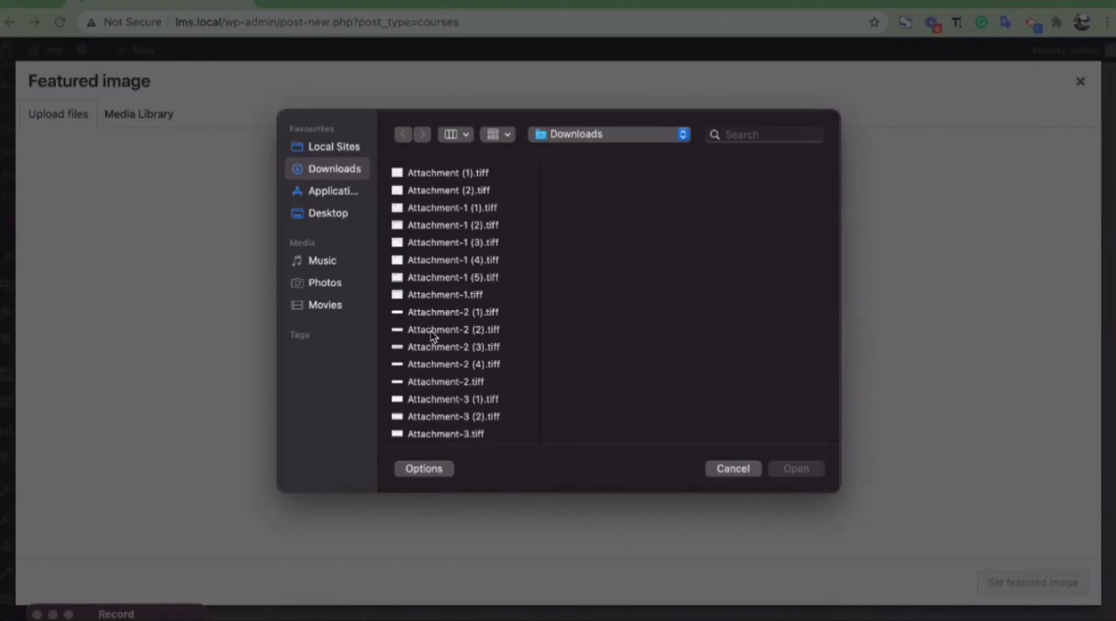
scroll(433, 336, "down", 5)
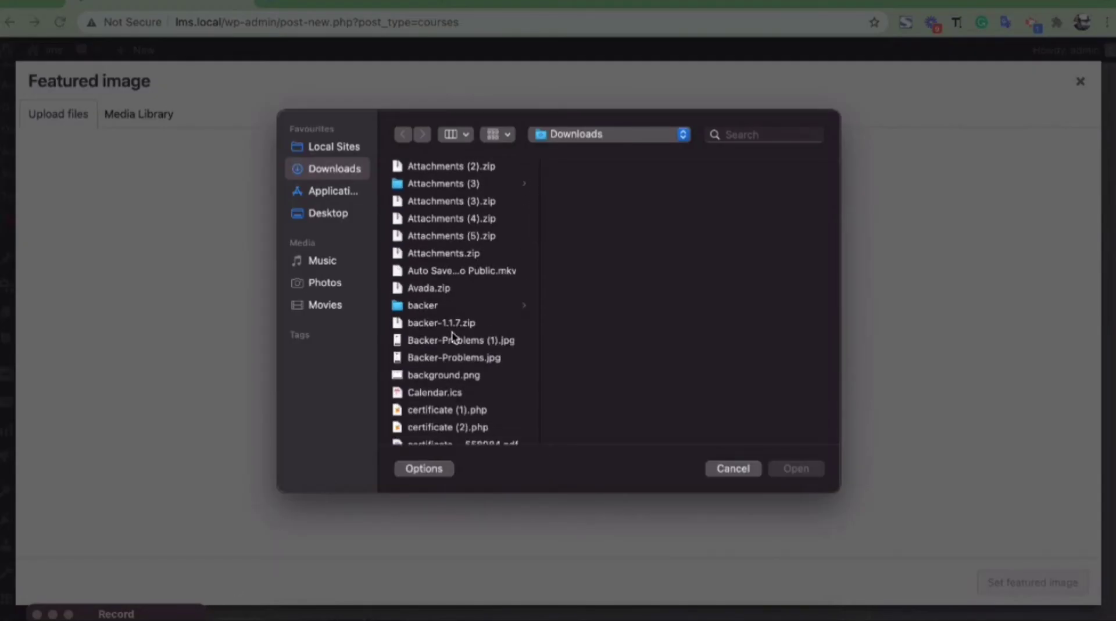
scroll(461, 365, "down", 10)
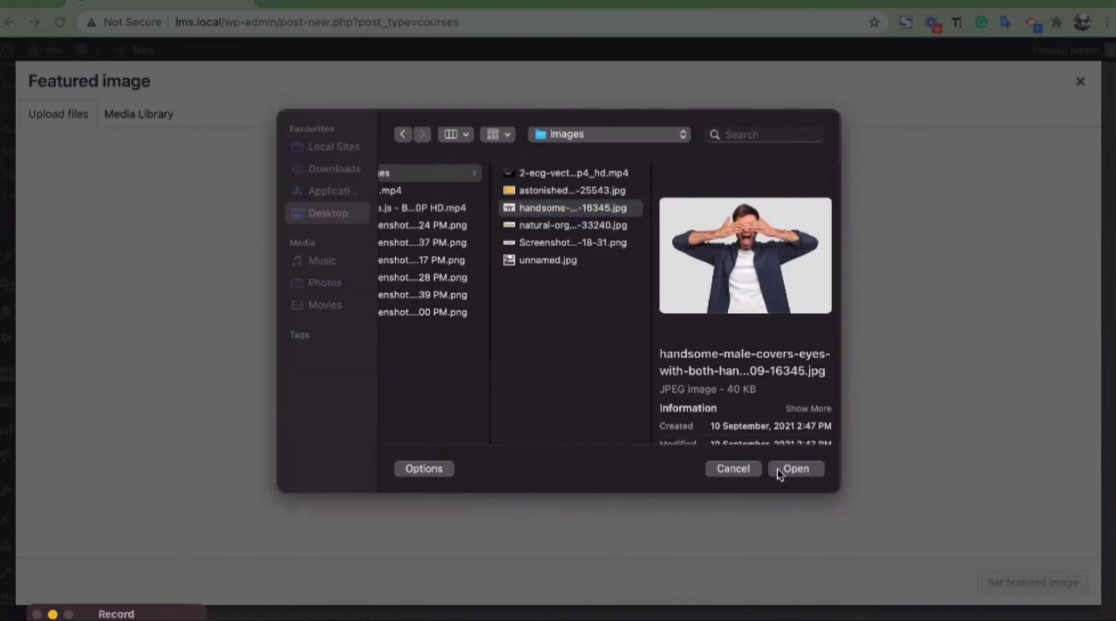
left_click(743, 468)
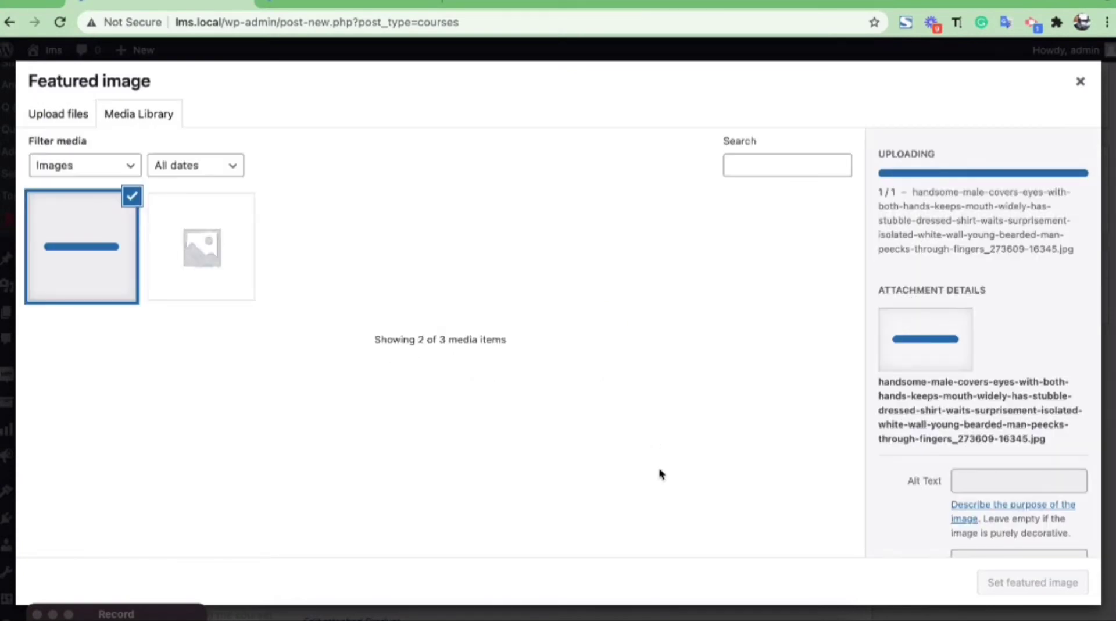
left_click(1033, 582)
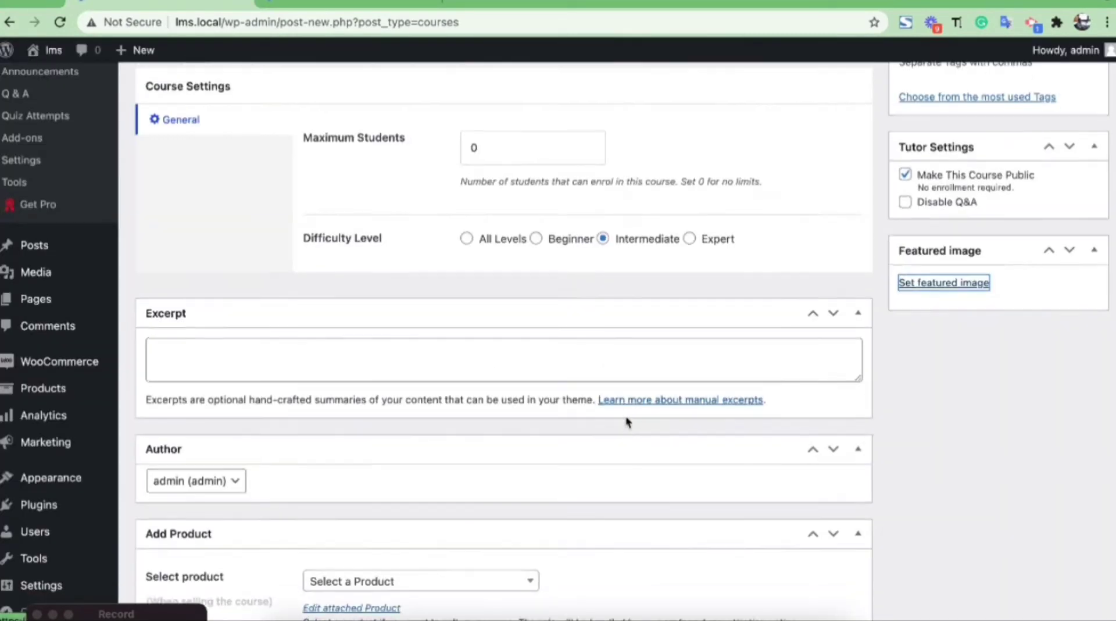
Switch the course type to Paid and back to Free.
scroll(625, 416, "down", 10)
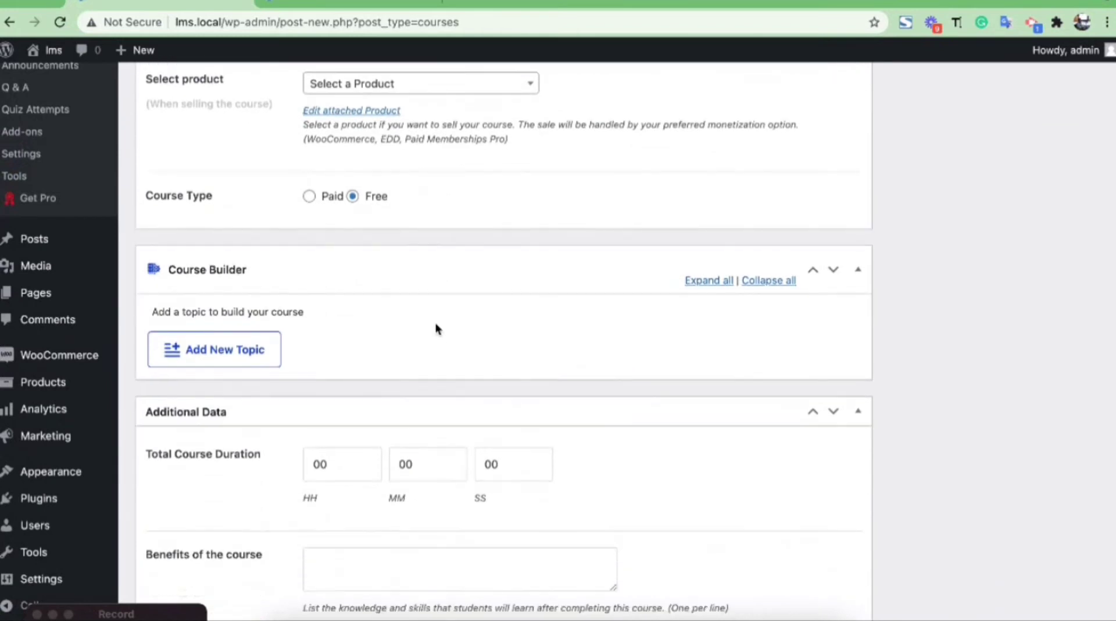
left_click(309, 197)
left_click(352, 198)
scroll(348, 232, "up", 1)
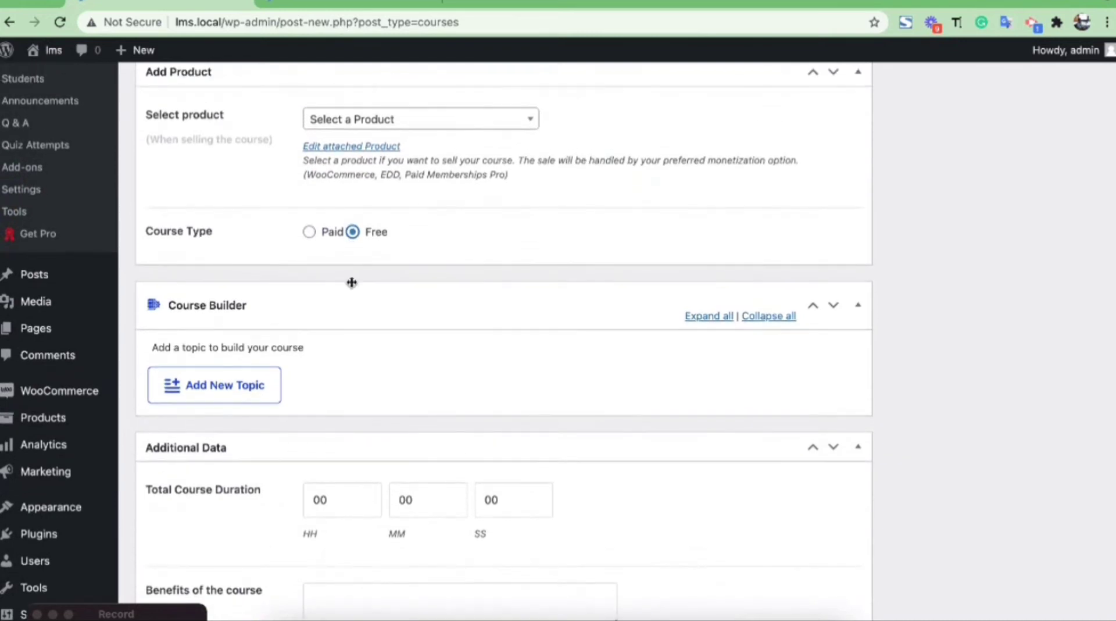
scroll(350, 285, "down", 3)
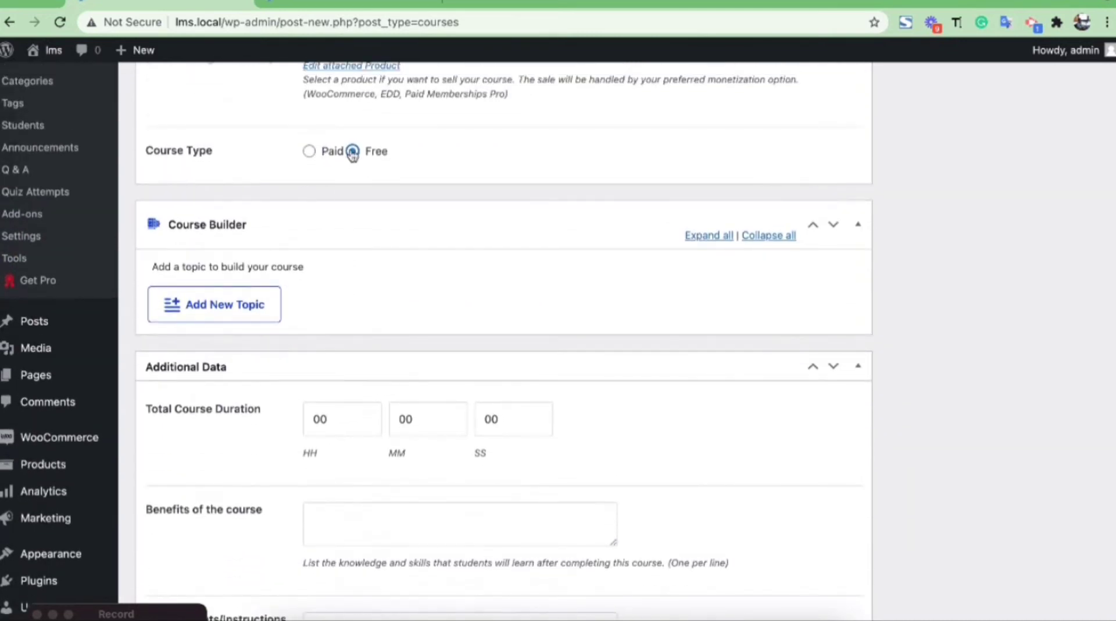
Add a topic named "tetste" in the Course Builder, leaving its summary empty.
scroll(406, 246, "down", 2)
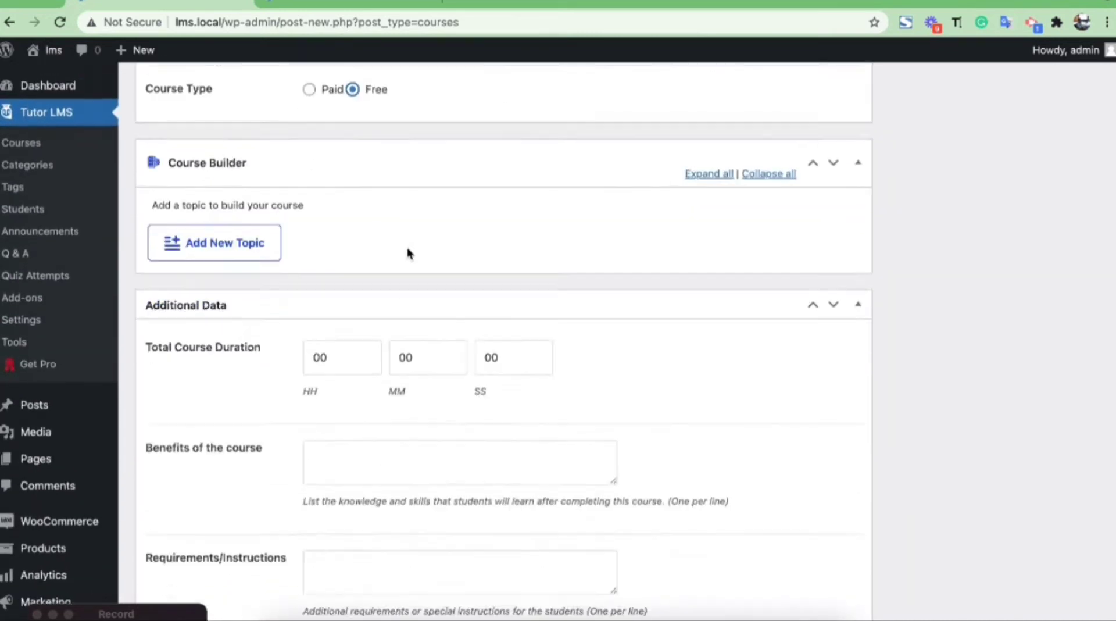
scroll(407, 253, "down", 4)
scroll(407, 250, "up", 5)
left_click(210, 327)
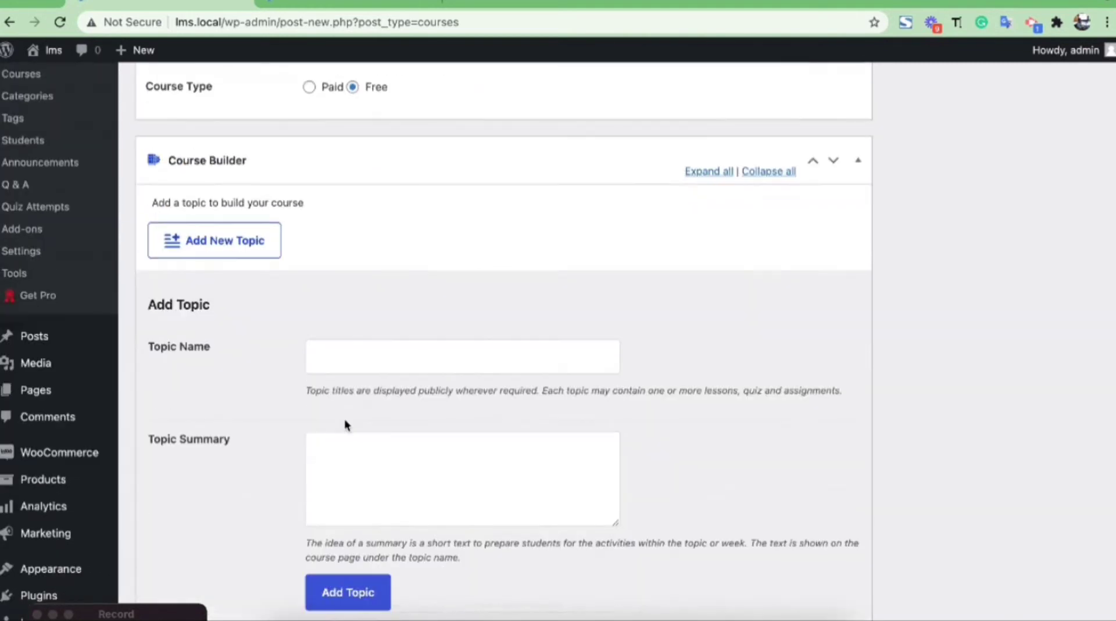
left_click(360, 353)
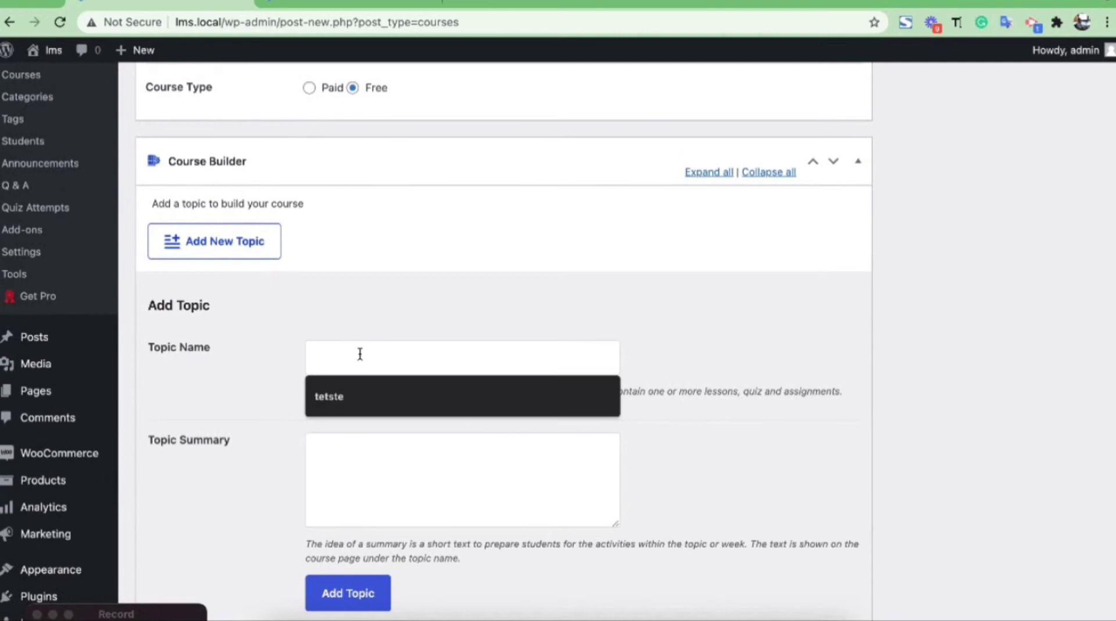
left_click(349, 397)
scroll(349, 389, "down", 2)
left_click(348, 487)
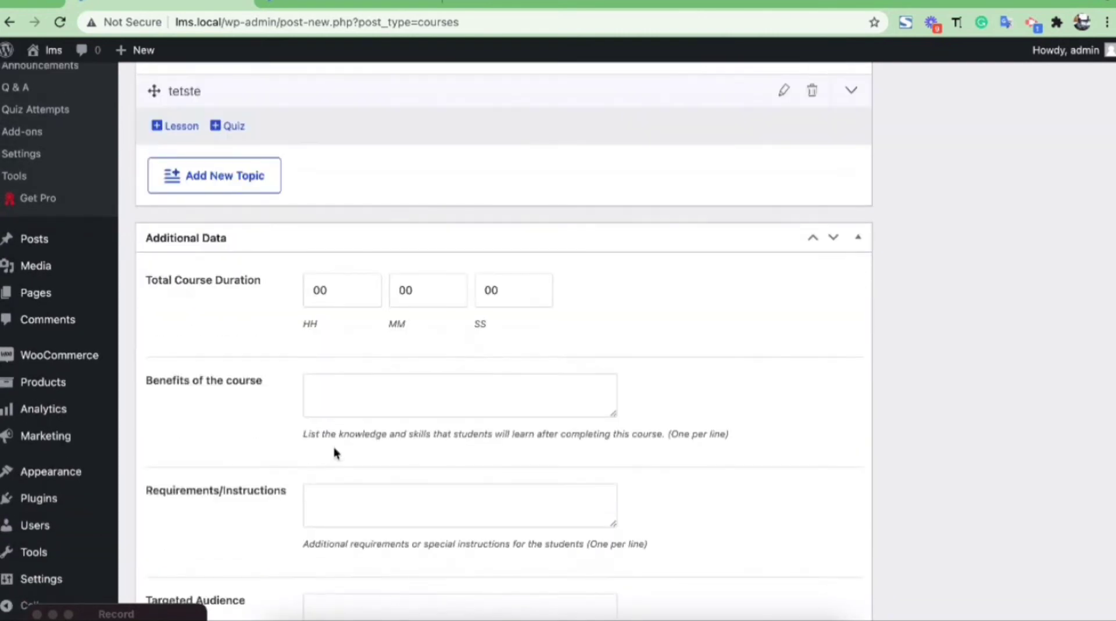
Open a new lesson under the "tetste" topic and title it "tets".
scroll(333, 444, "down", 3)
scroll(333, 445, "up", 3)
scroll(332, 445, "down", 2)
scroll(334, 451, "down", 4)
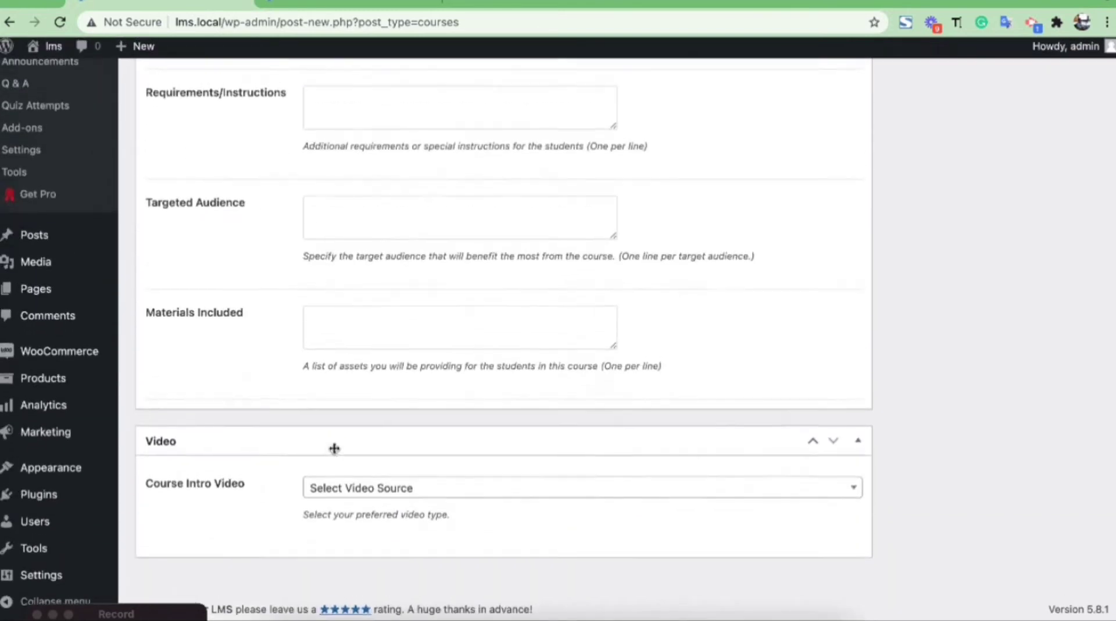
scroll(334, 448, "up", 8)
scroll(335, 447, "up", 2)
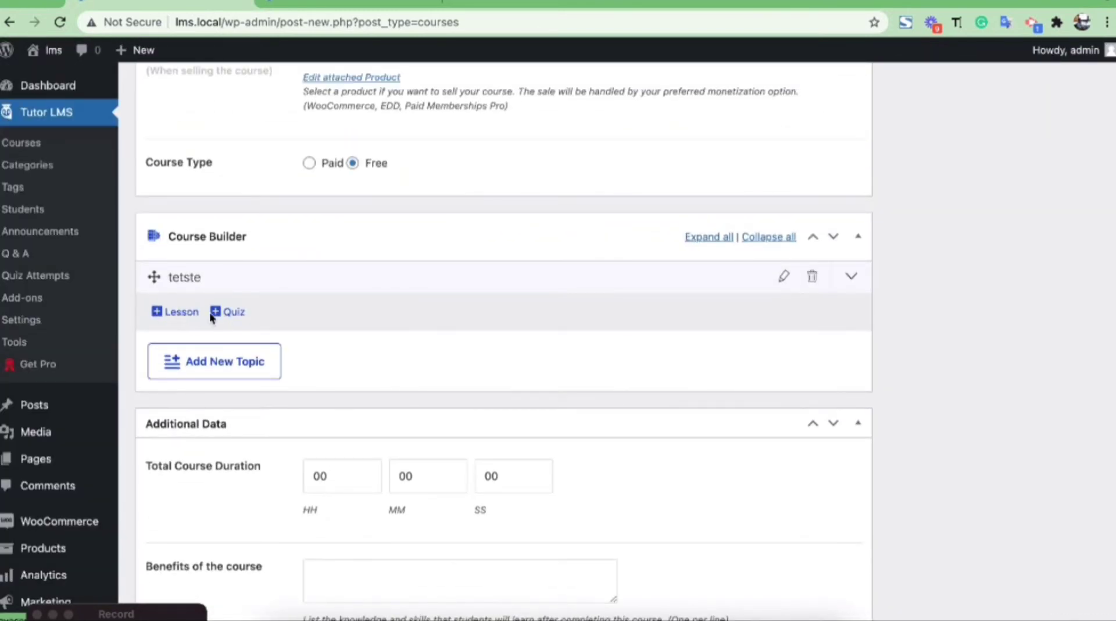
left_click(185, 314)
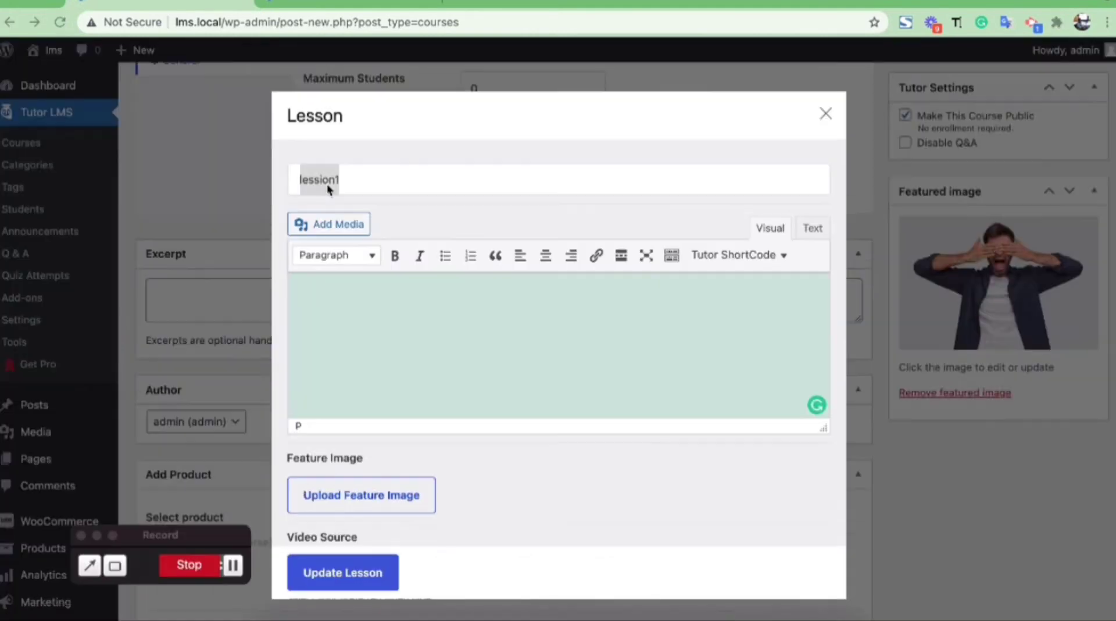
double_click(327, 184)
type("tets")
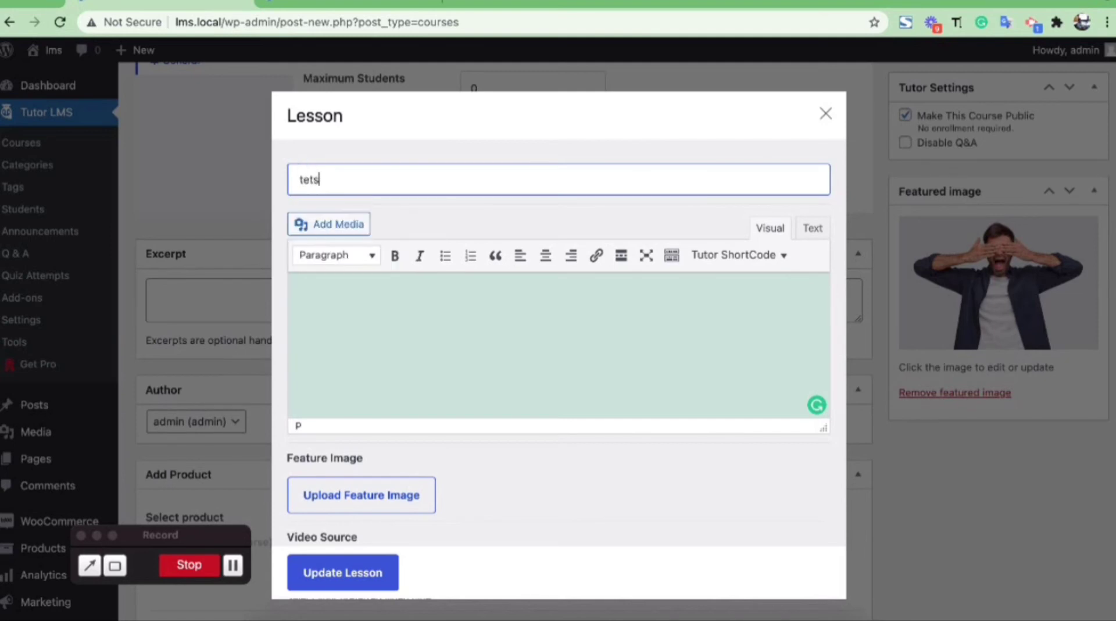
scroll(417, 192, "down", 5)
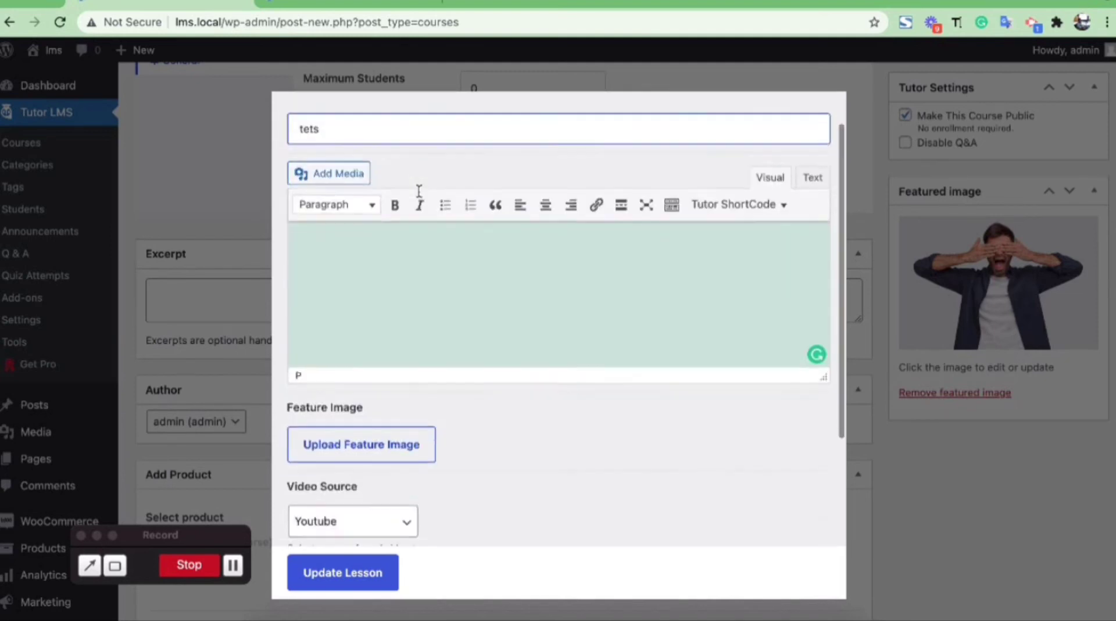
scroll(417, 192, "up", 4)
left_click(560, 213)
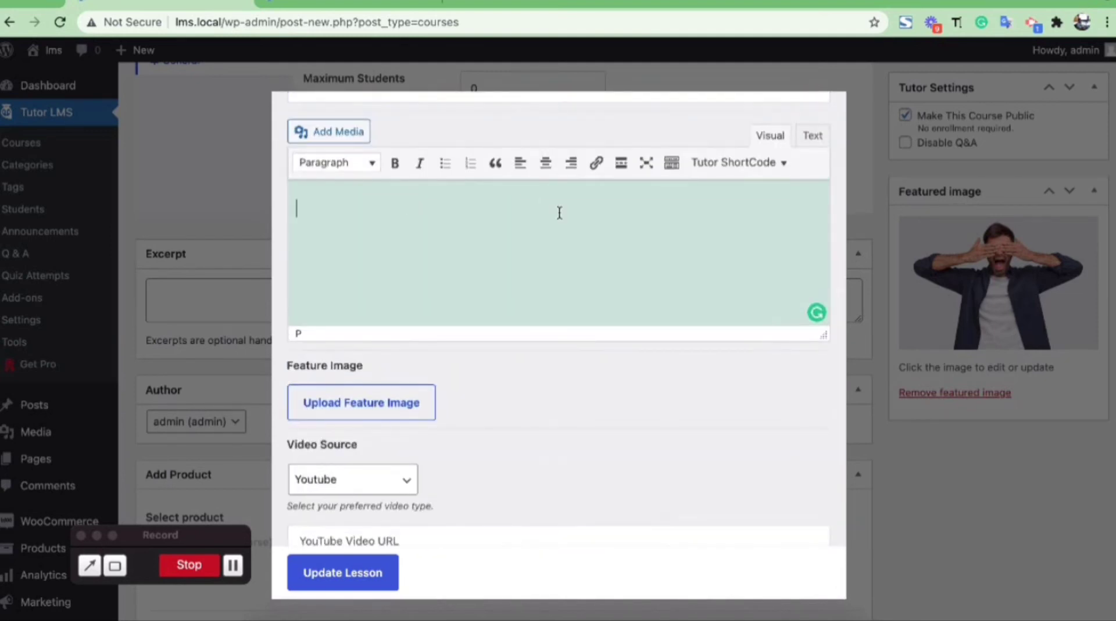
scroll(492, 300, "down", 3)
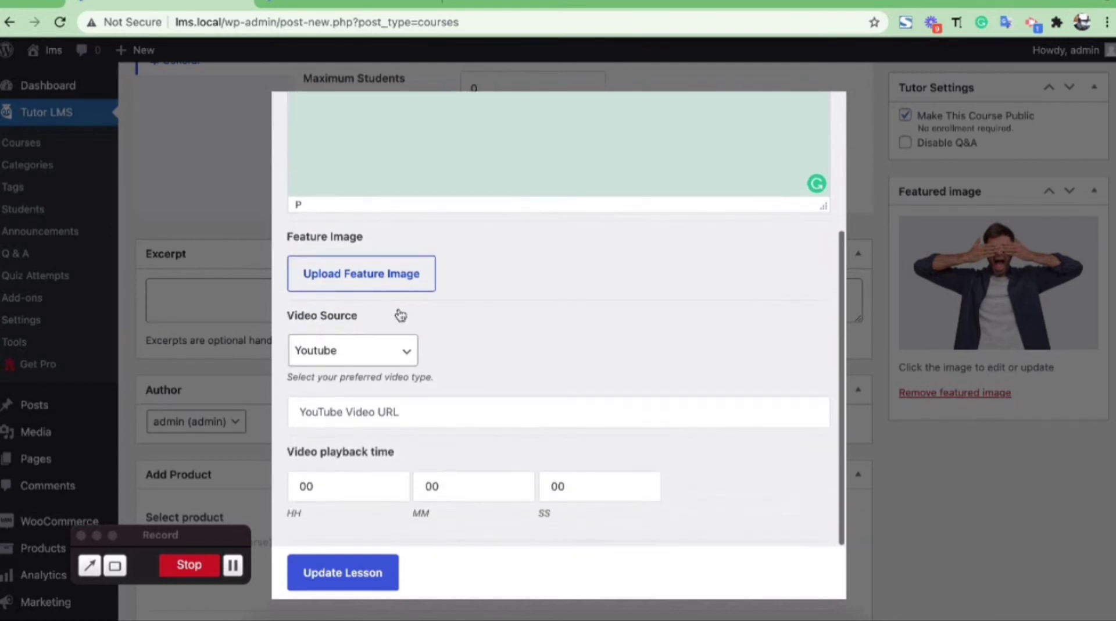
scroll(399, 285, "down", 2)
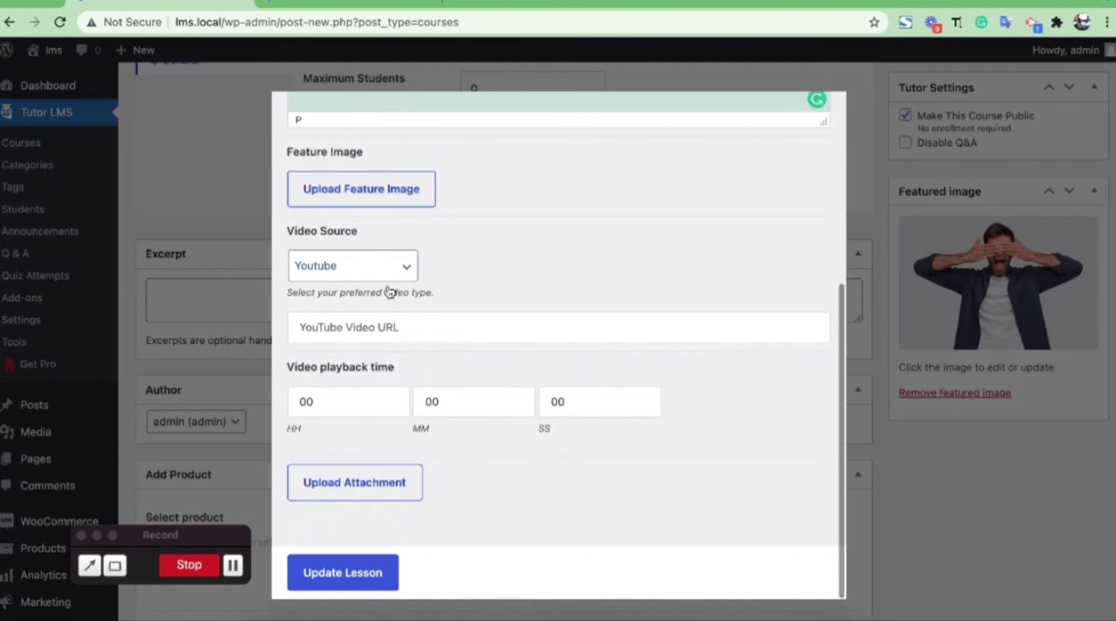
left_click(386, 267)
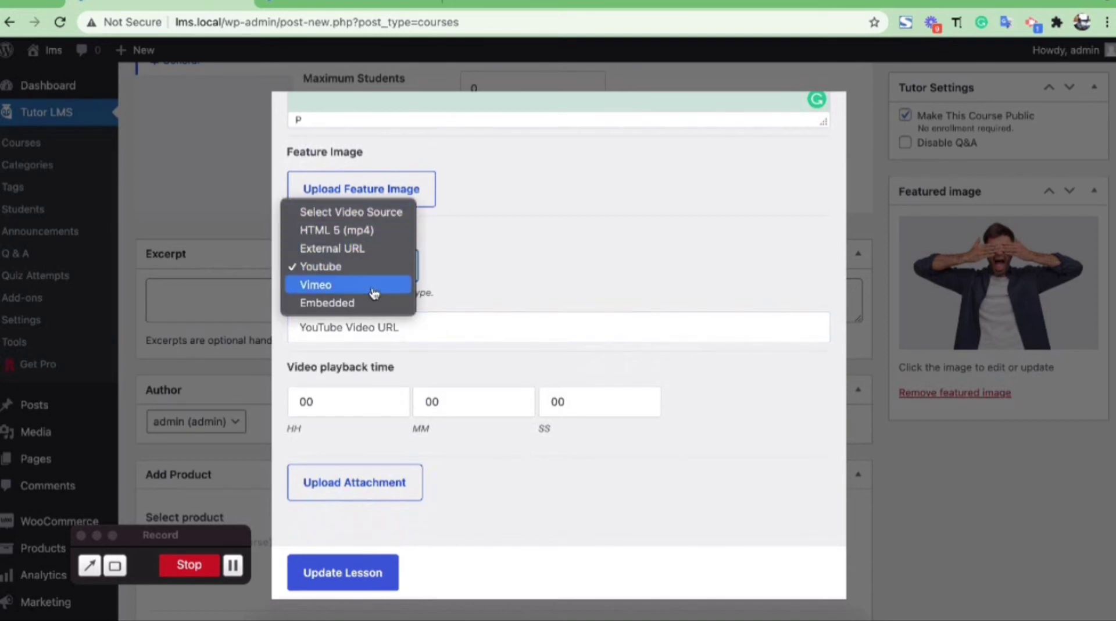
left_click(567, 313)
left_click(491, 327)
scroll(492, 328, "down", 1)
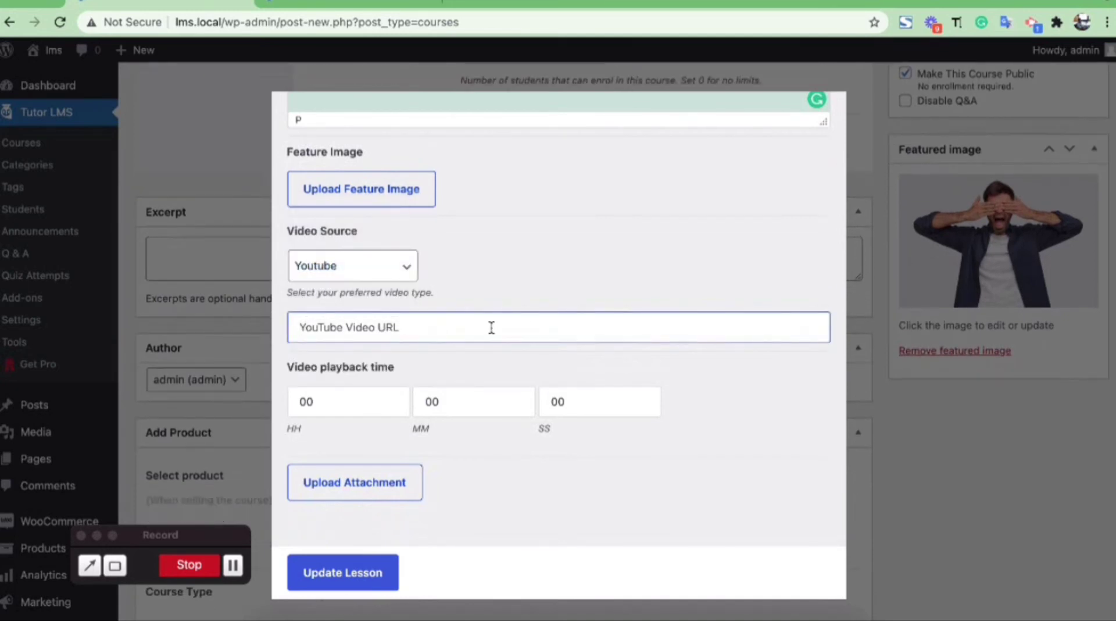
left_click(482, 366)
scroll(568, 332, "down", 1)
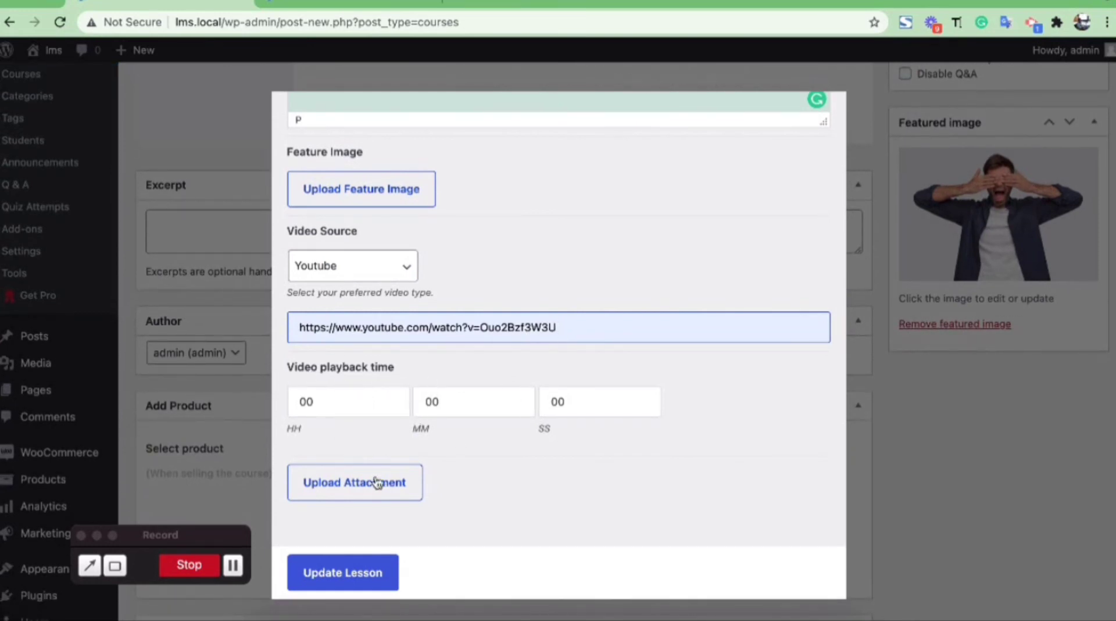
scroll(418, 500, "down", 1)
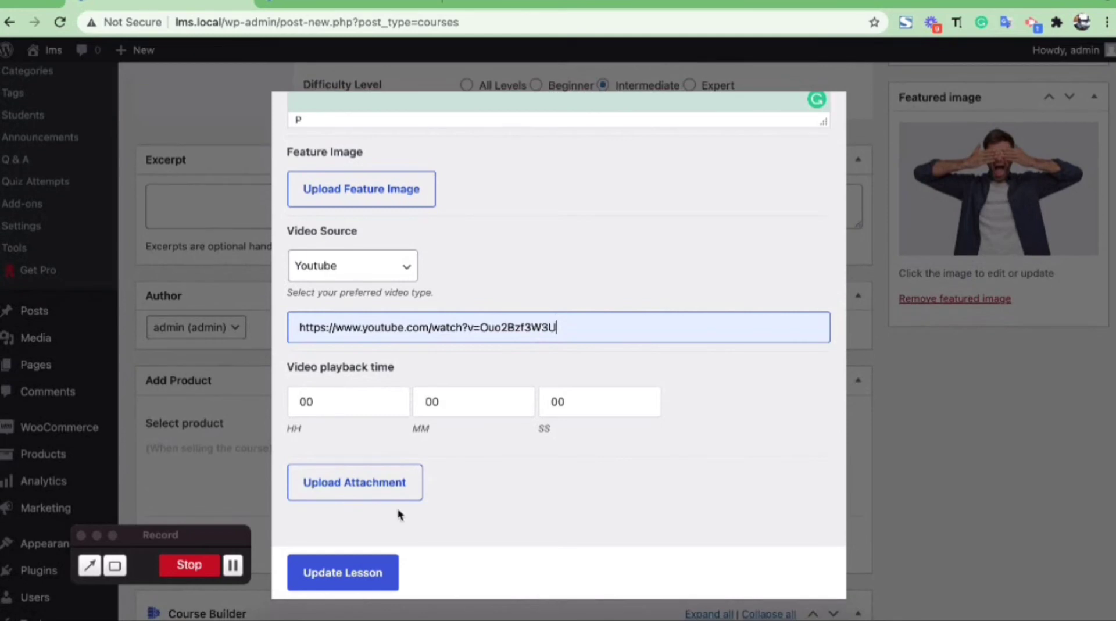
left_click(353, 576)
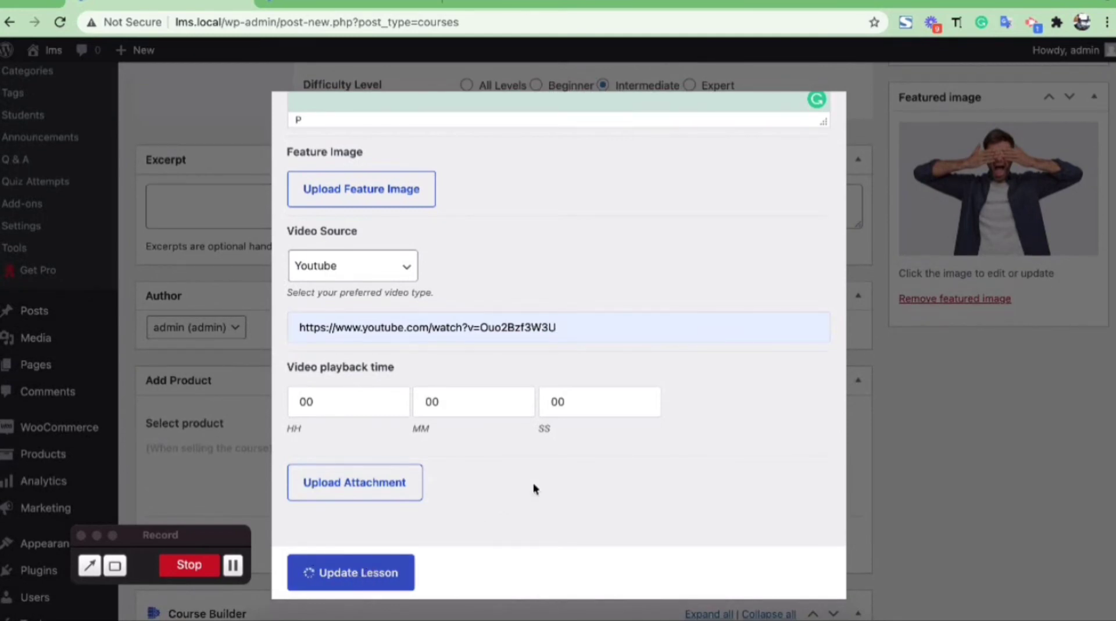
Add a quiz titled "tste" to the "tetste" topic and save its info.
scroll(532, 488, "down", 6)
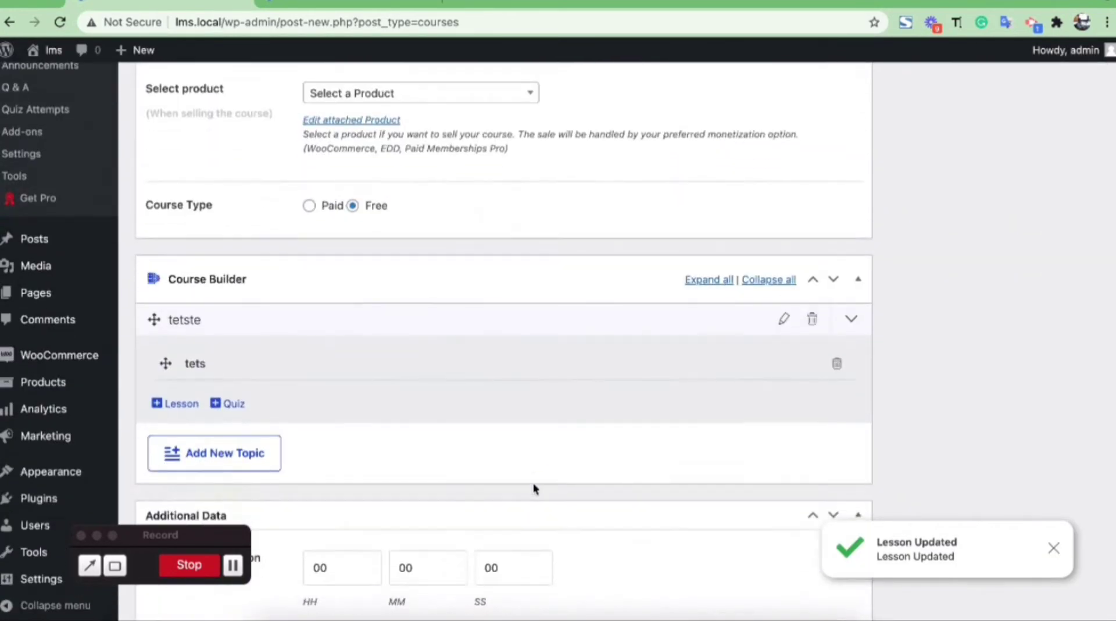
left_click(234, 404)
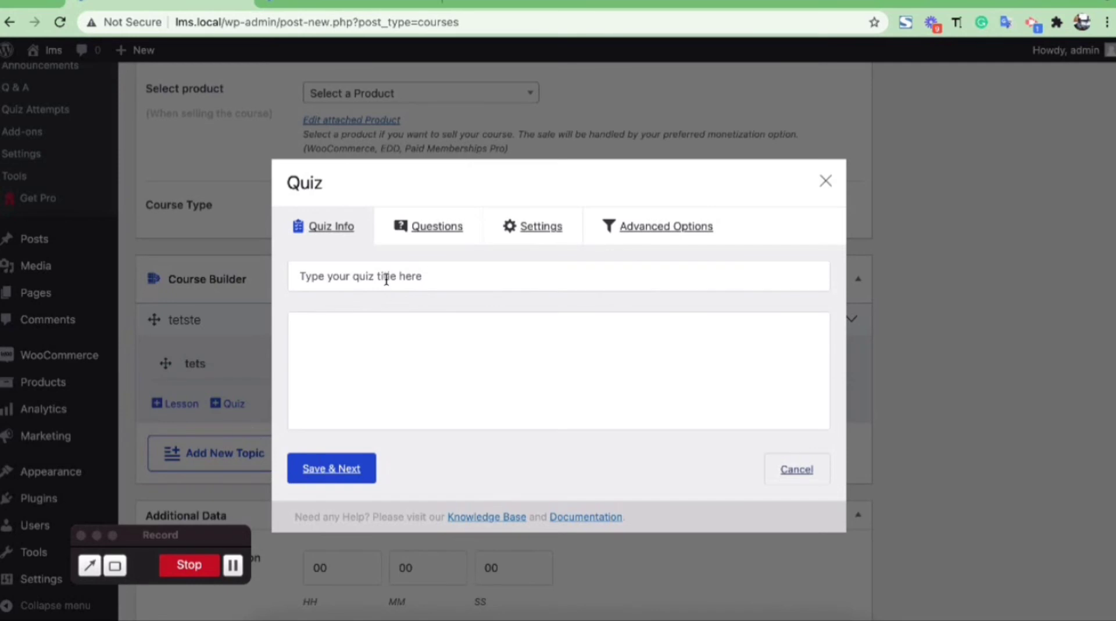
left_click(387, 279)
type("t")
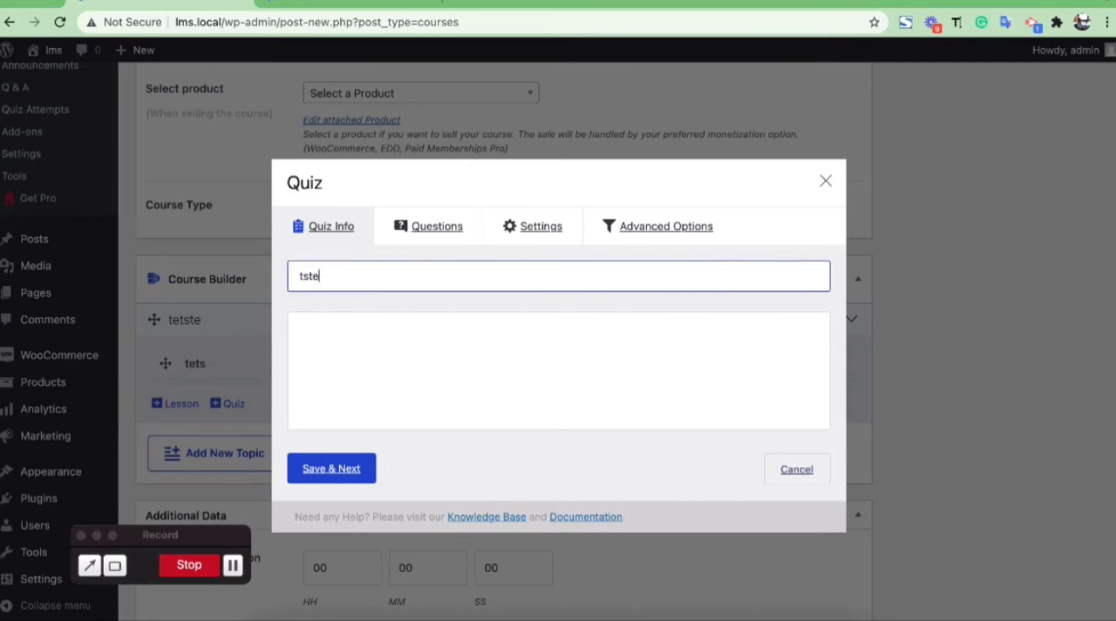
type("ste")
left_click(349, 468)
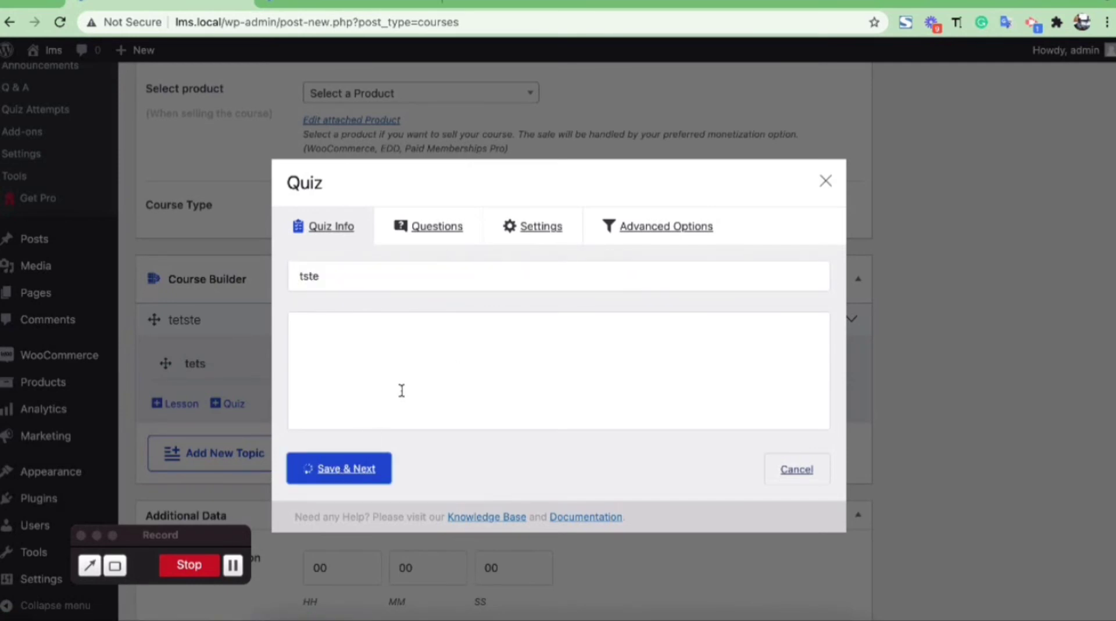
Add a first quiz question titled "Question 1?" with the True/False question type.
left_click(369, 351)
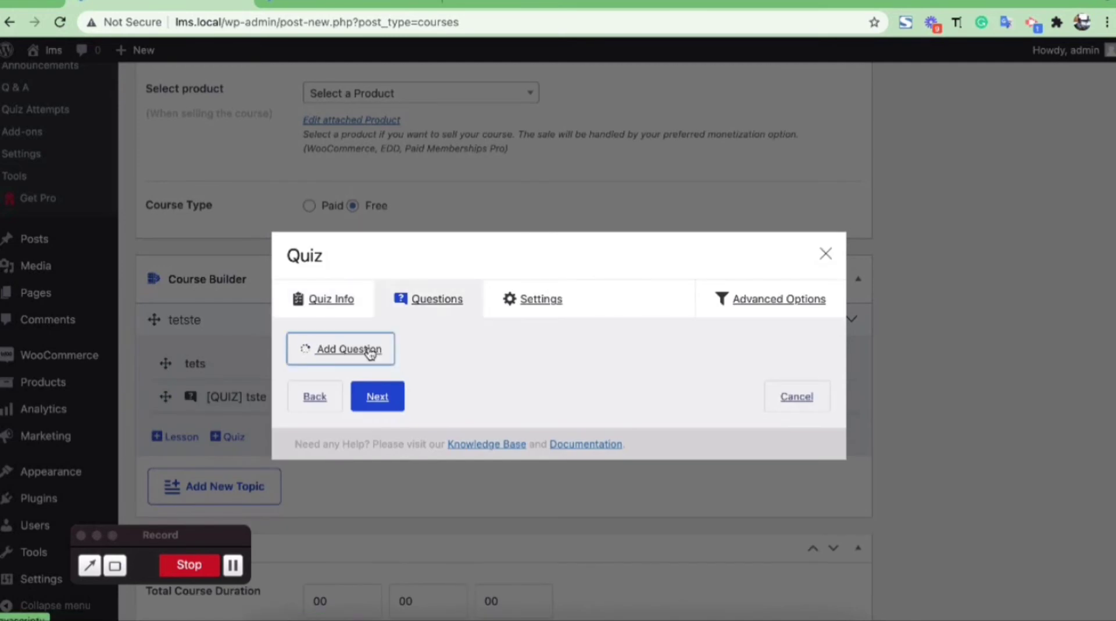
left_click(392, 230)
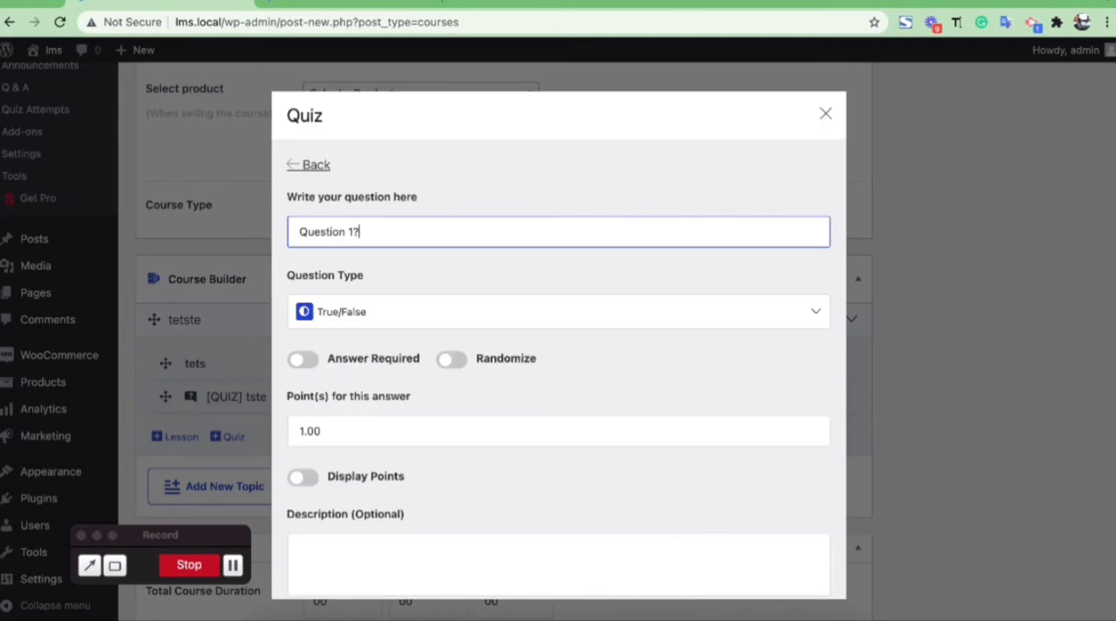
type("?")
scroll(382, 278, "down", 1)
left_click(356, 289)
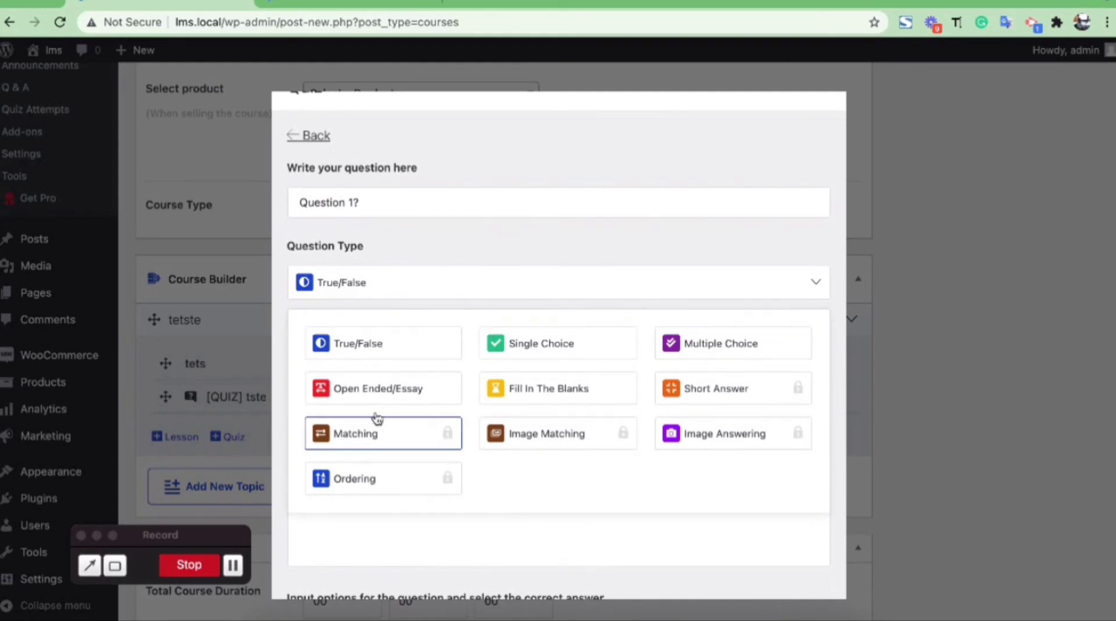
left_click(371, 345)
scroll(388, 314, "down", 3)
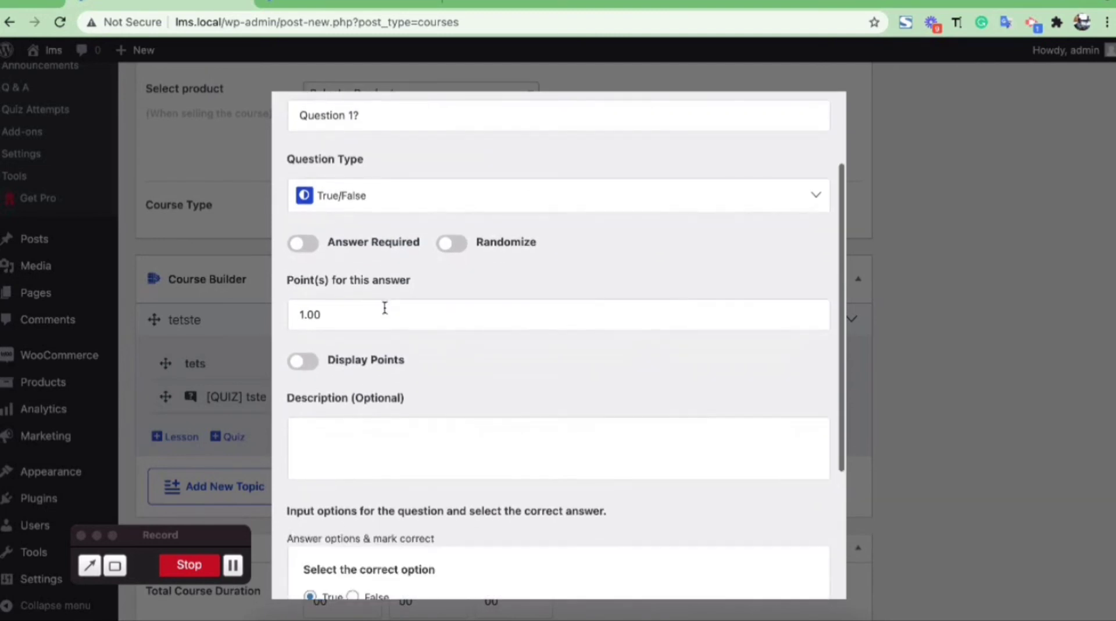
Try the Answer Required setting on Question 1, revert it, and review the points, display and description options.
left_click(314, 253)
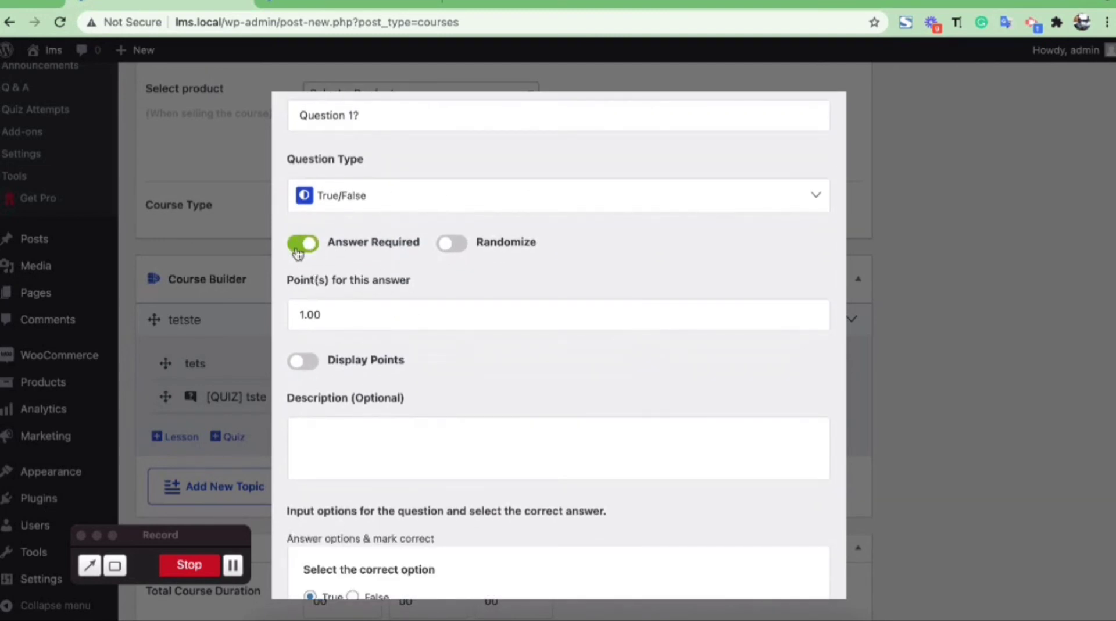
left_click(312, 251)
scroll(390, 288, "down", 2)
scroll(391, 288, "down", 1)
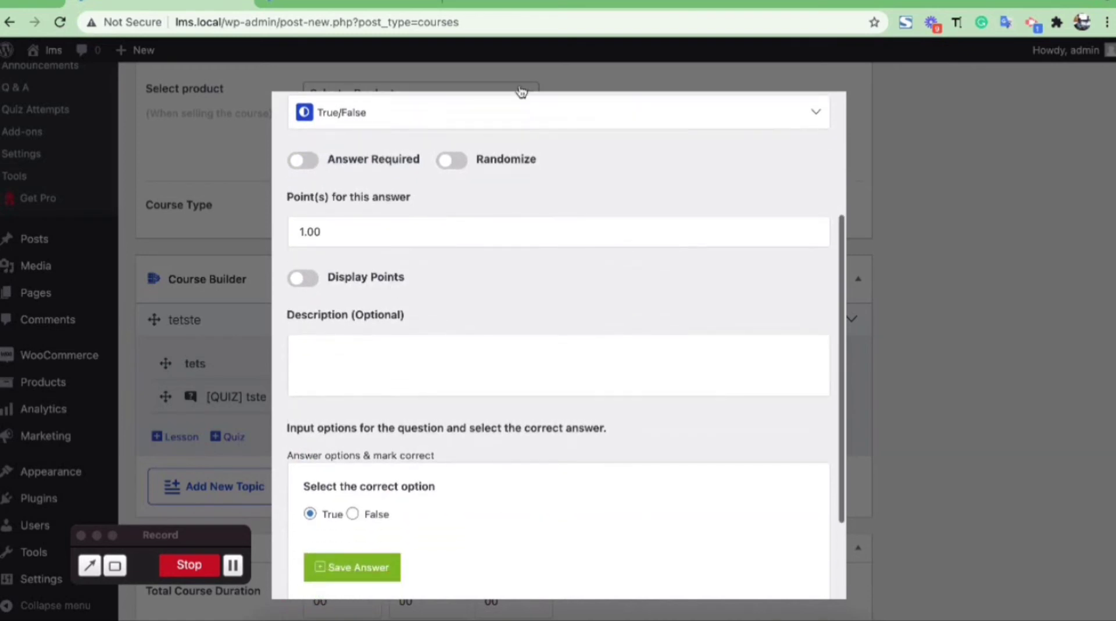
scroll(410, 298, "down", 2)
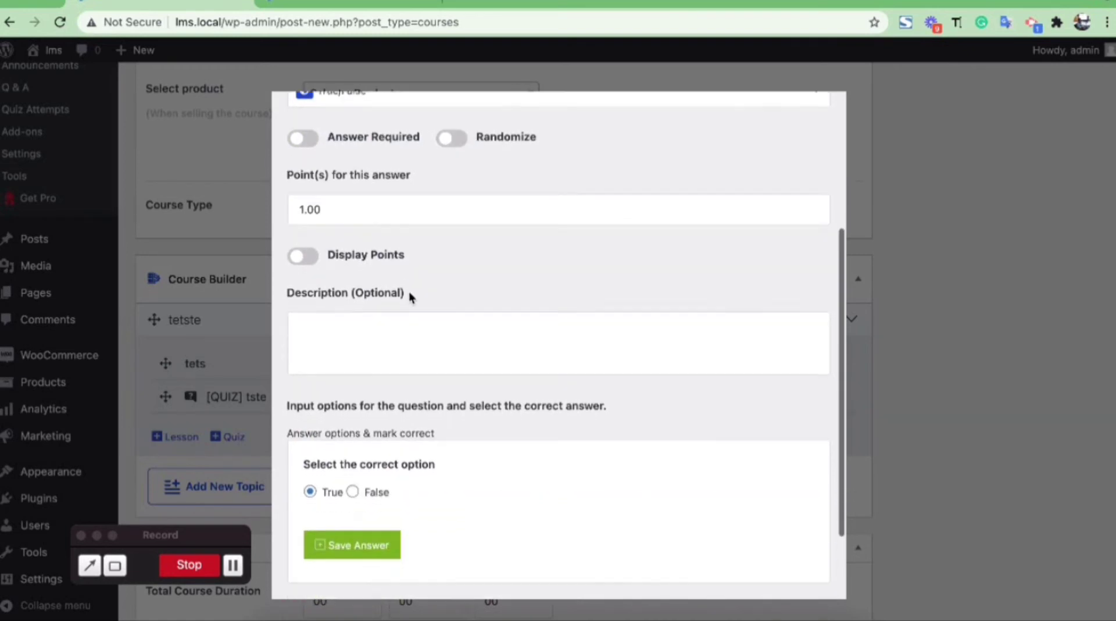
left_click(352, 163)
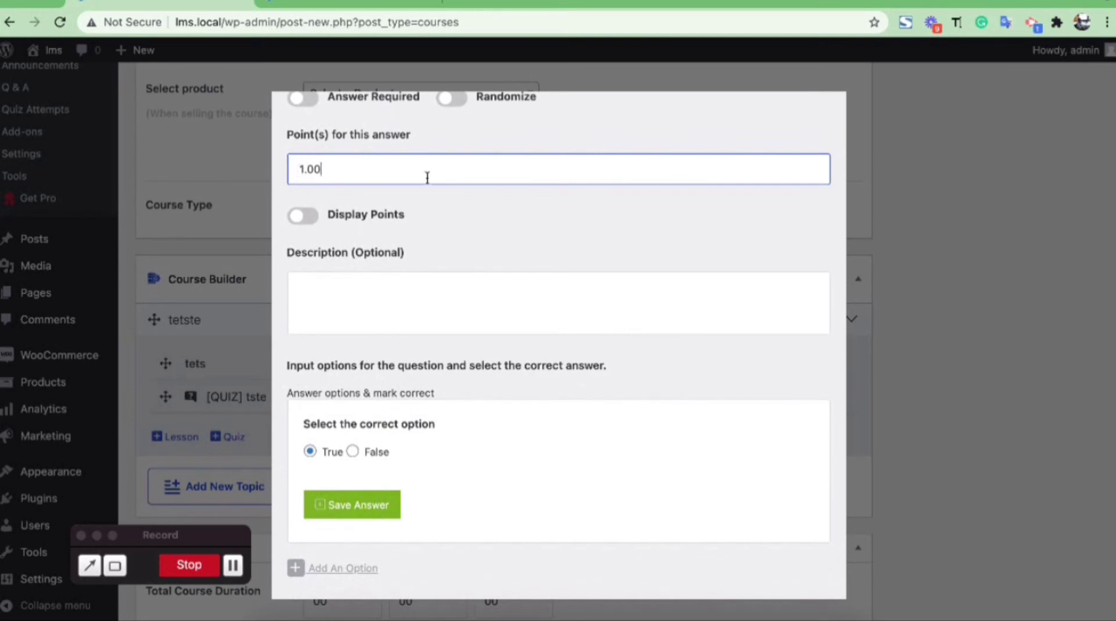
scroll(430, 198, "down", 1)
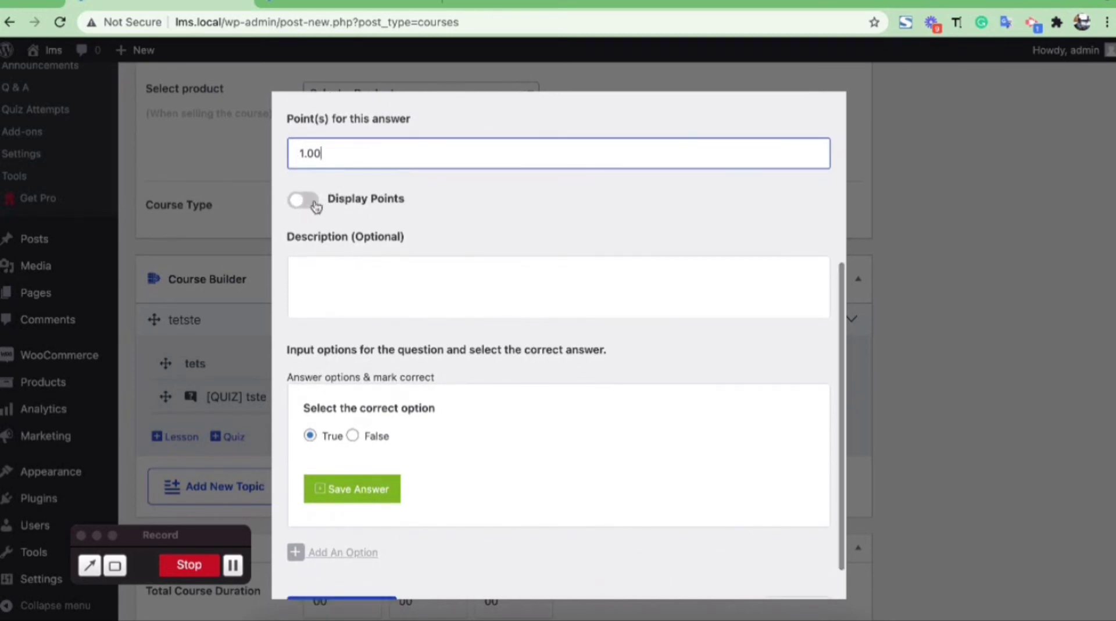
scroll(441, 317, "down", 3)
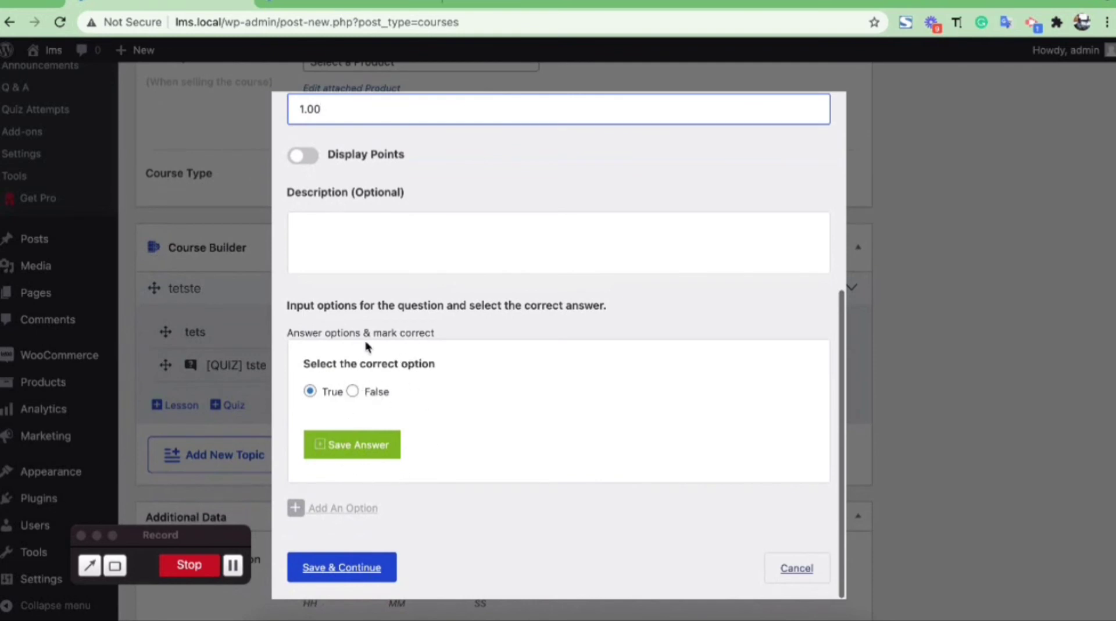
Save True as the correct answer for Question 1 and save the question to the quiz.
left_click(357, 446)
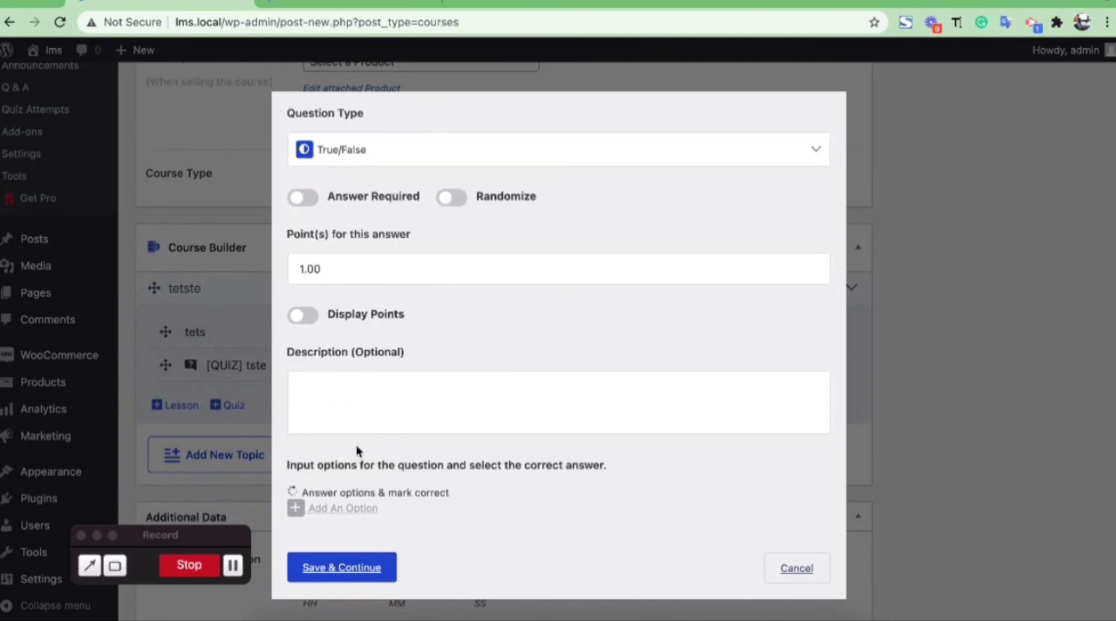
scroll(483, 511, "down", 3)
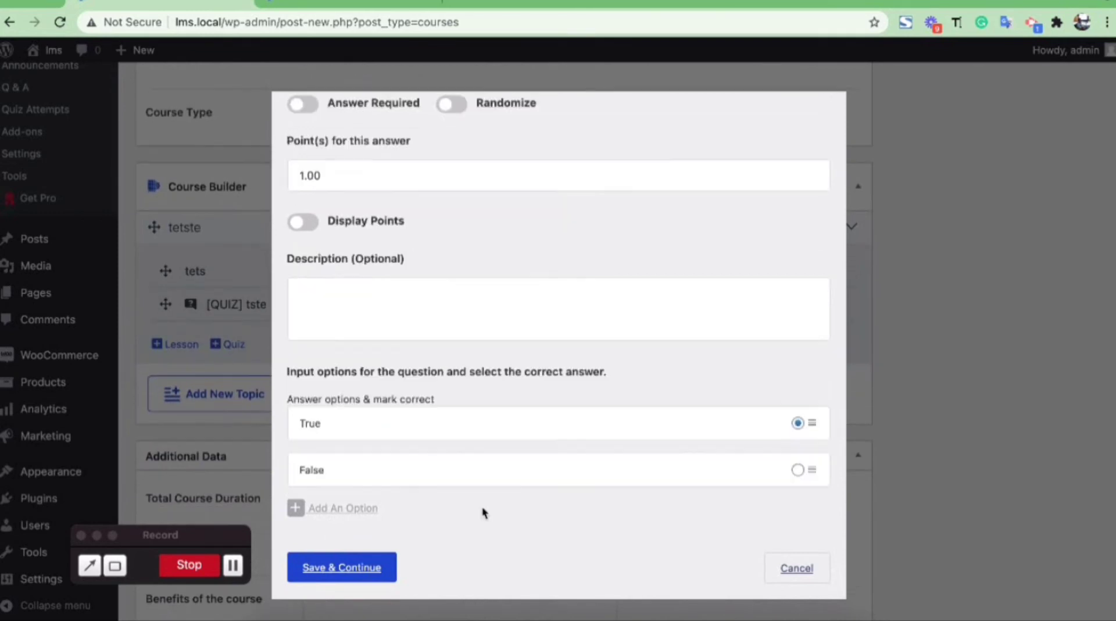
scroll(392, 314, "down", 2)
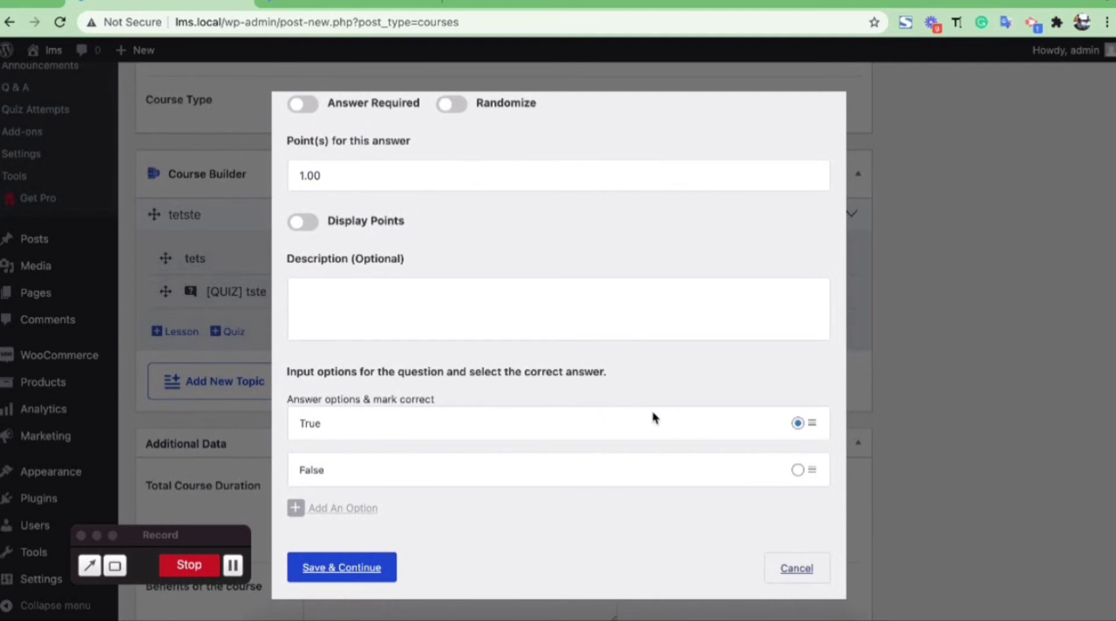
scroll(652, 414, "up", 5)
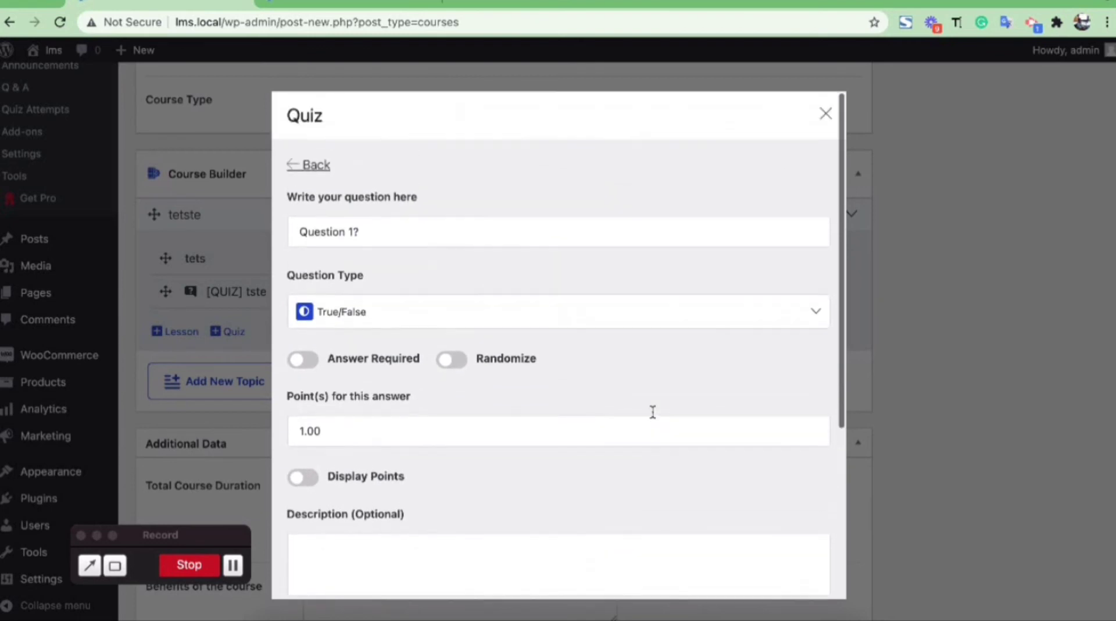
scroll(653, 413, "down", 5)
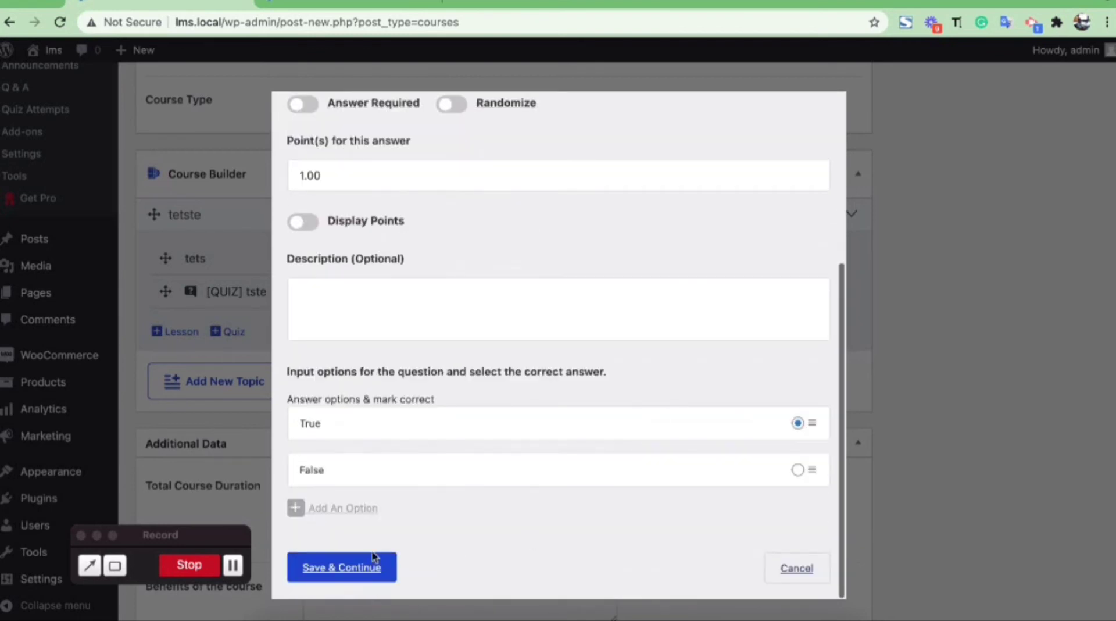
left_click(361, 567)
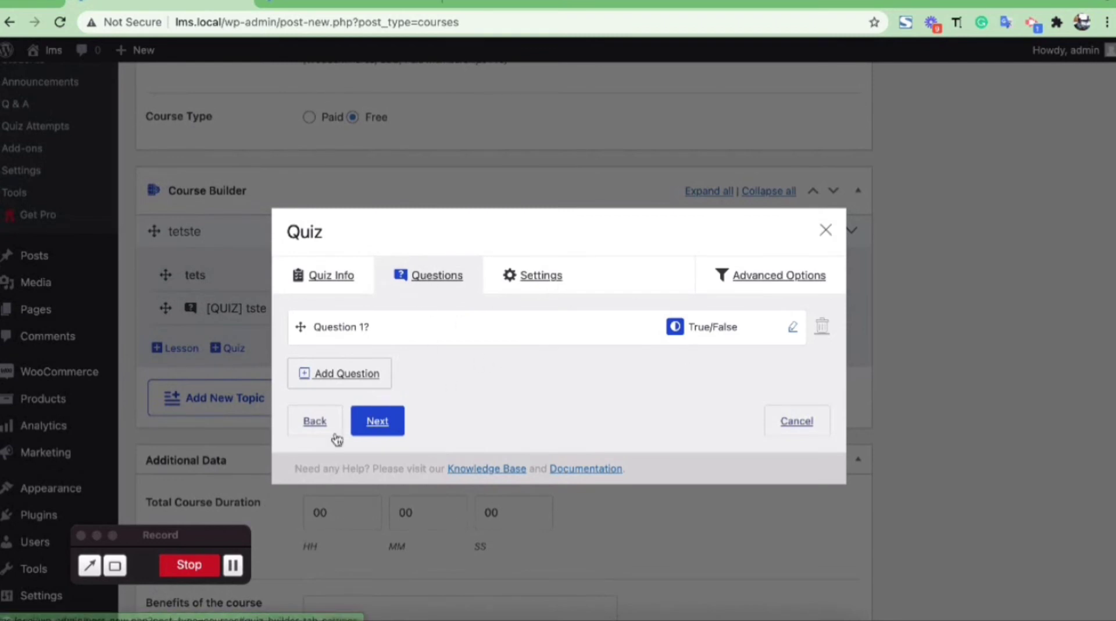
Add a second quiz question titled "Question 2?", keeping the True/False type.
left_click(358, 374)
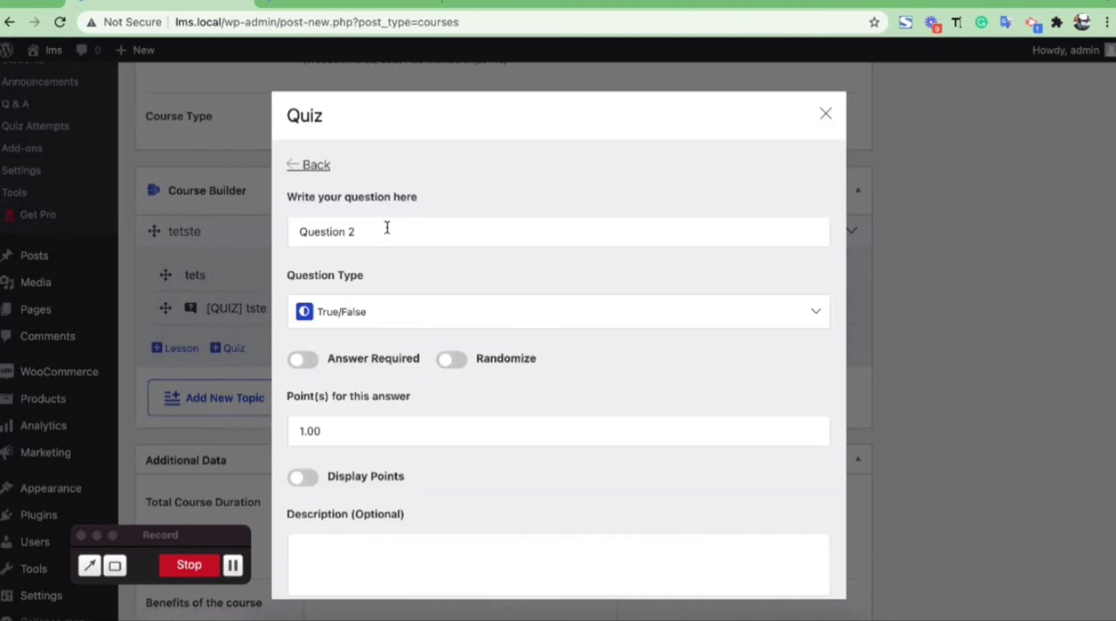
left_click(389, 231)
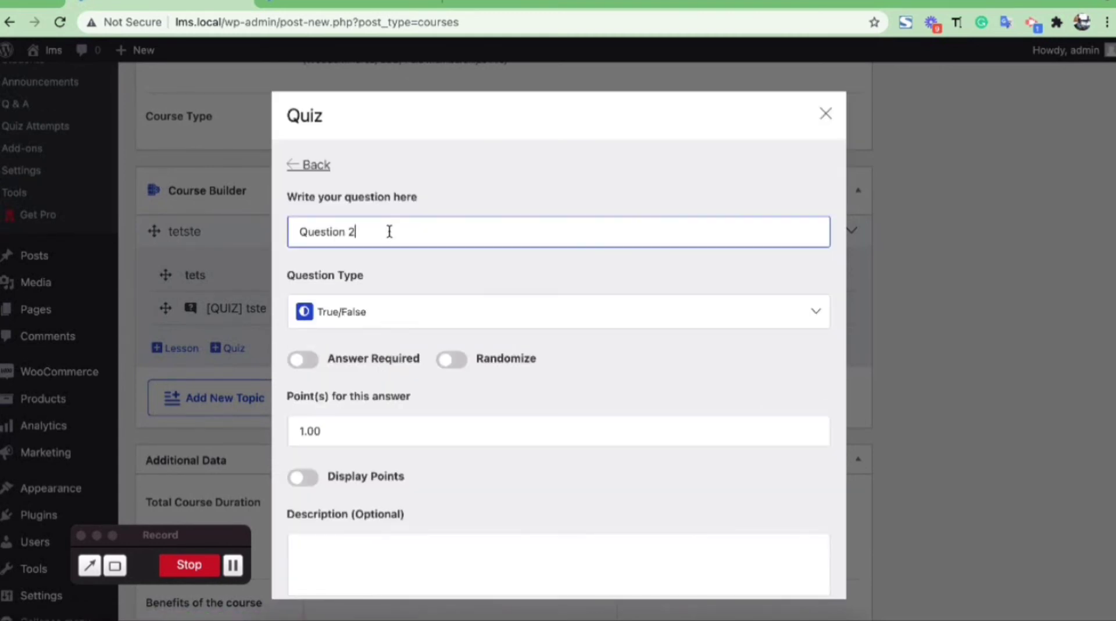
scroll(257, 366, "down", 3)
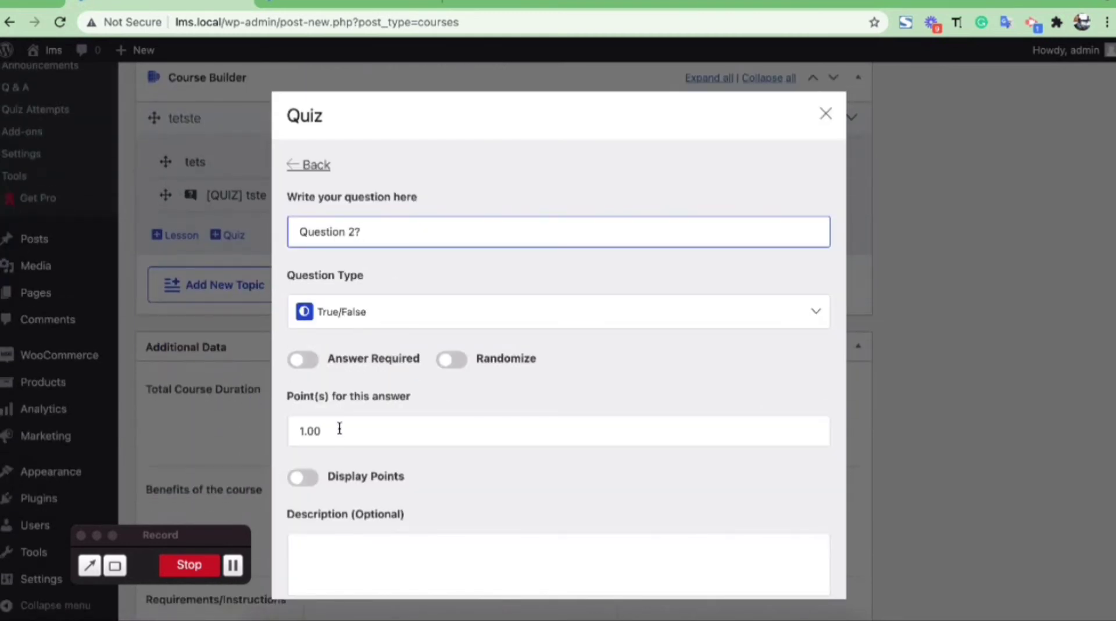
scroll(340, 429, "down", 3)
Add answer options to Question 2 with False as the correct one, and save the question.
left_click(345, 511)
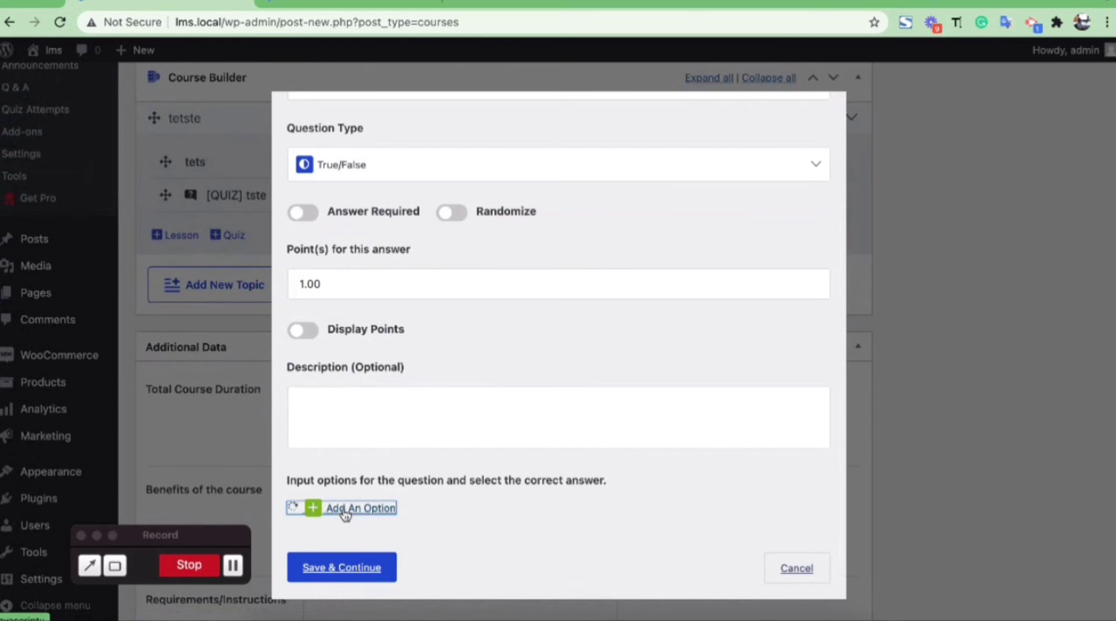
scroll(413, 449, "down", 2)
left_click(353, 466)
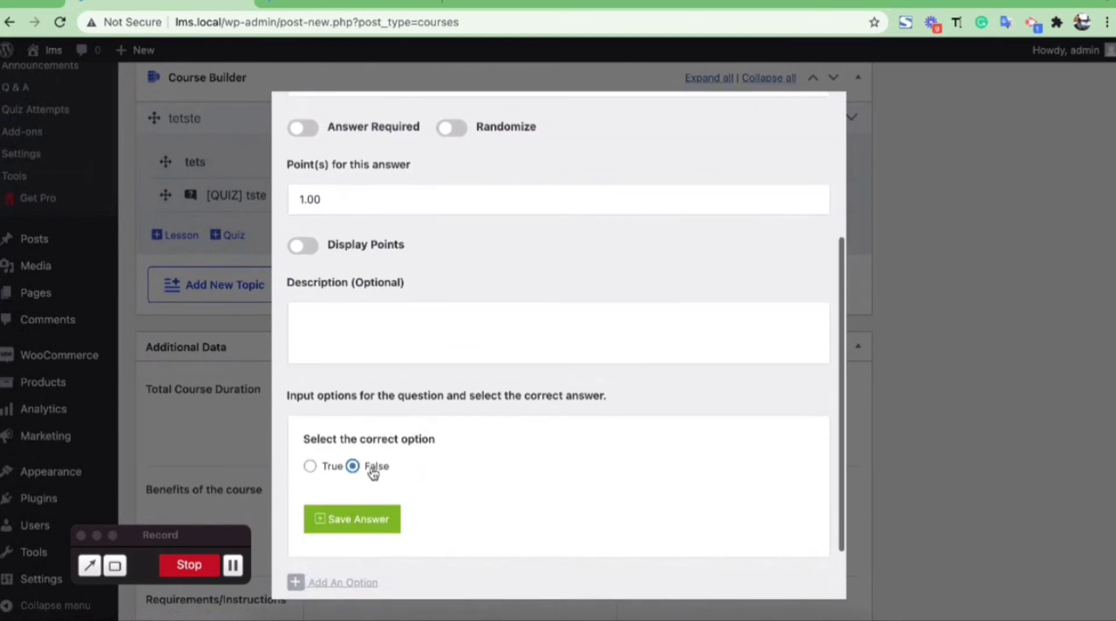
left_click(334, 530)
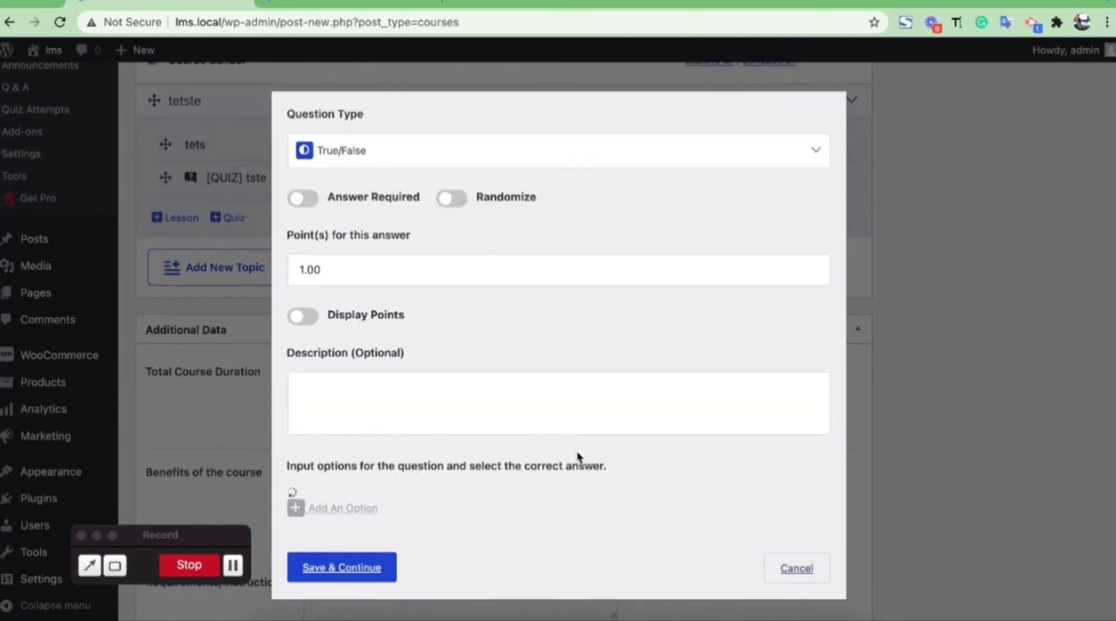
scroll(579, 456, "down", 2)
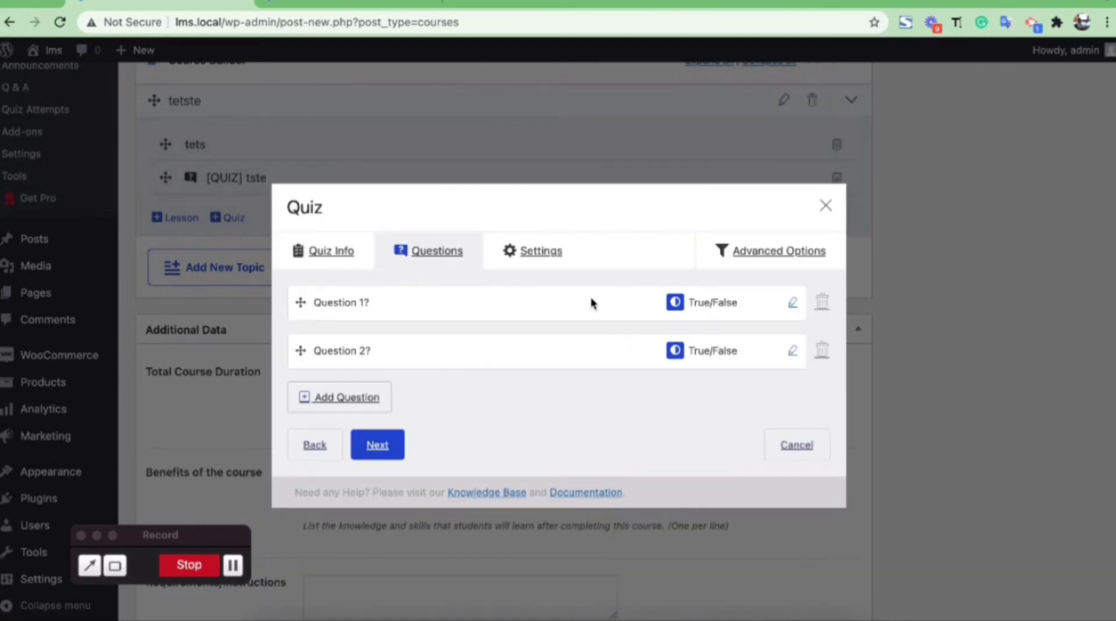
Set the quiz's time limit to 10 minutes in its settings.
left_click(541, 252)
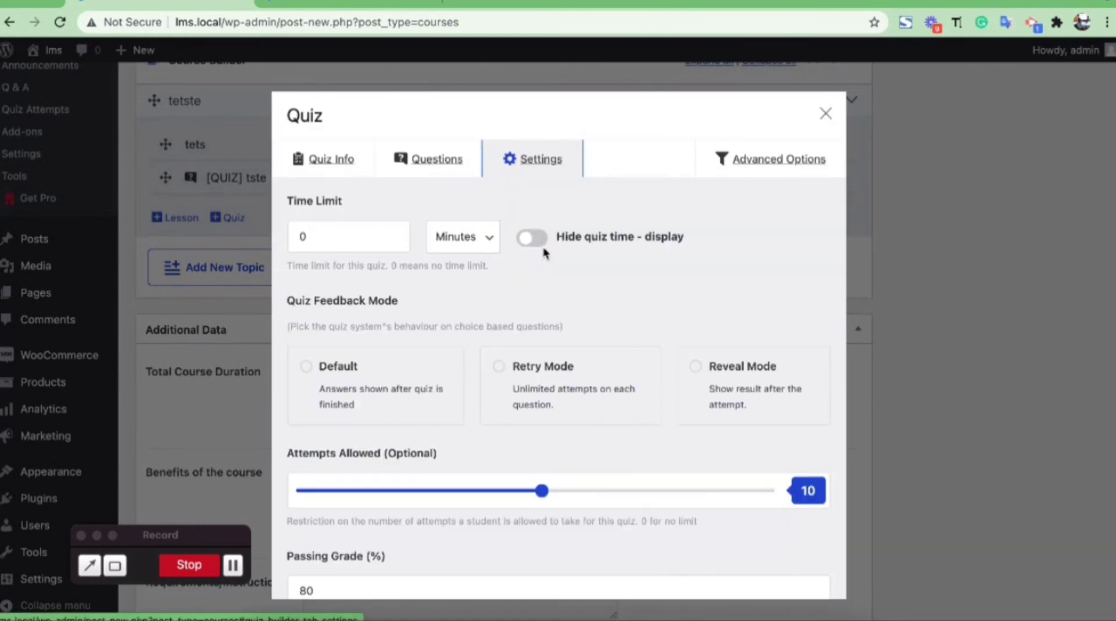
left_click(329, 237)
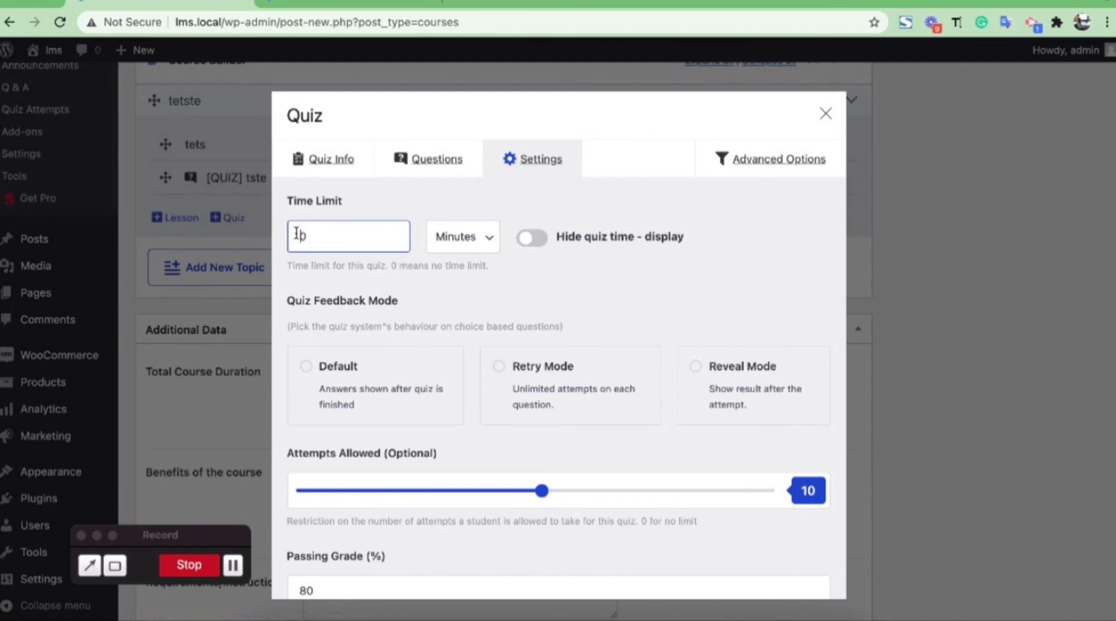
type("1")
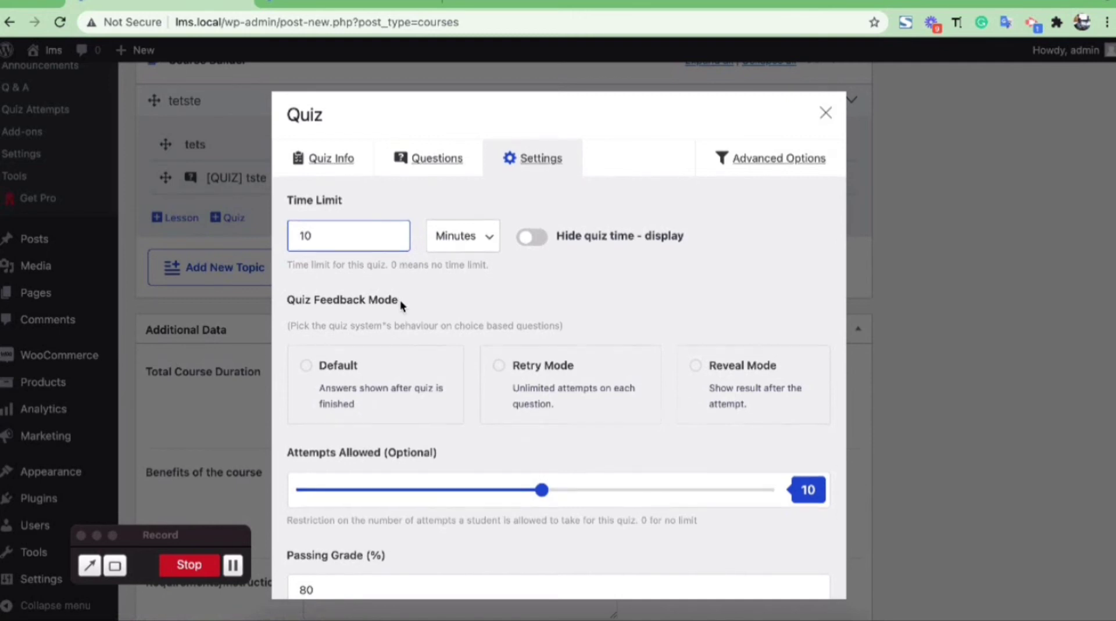
scroll(407, 309, "down", 1)
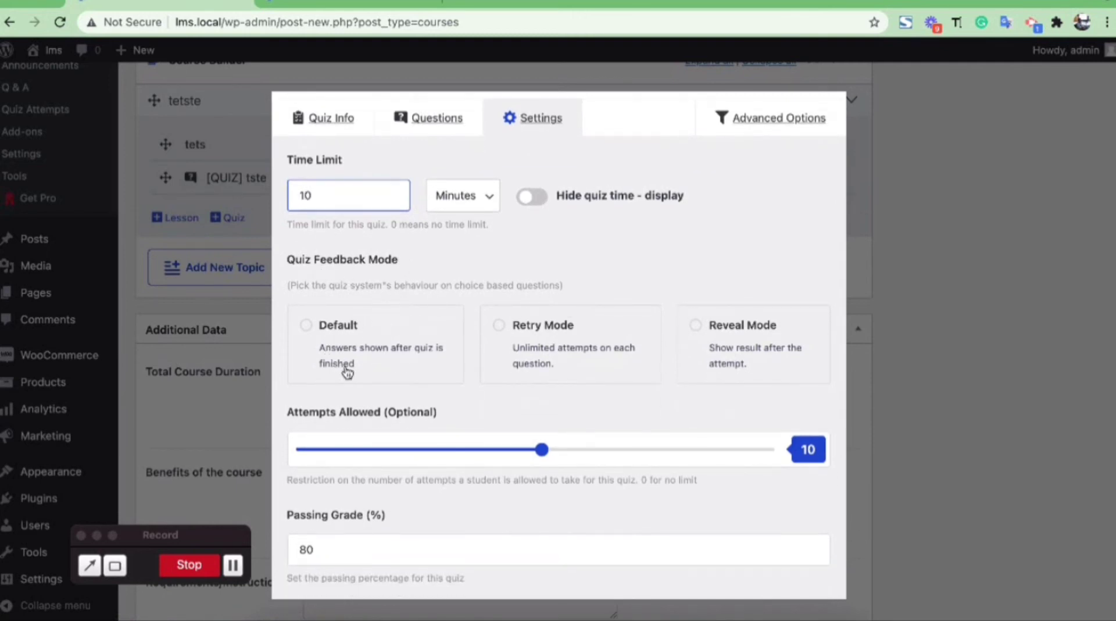
Set the quiz feedback mode to Reveal Mode after trying Retry Mode.
left_click(512, 335)
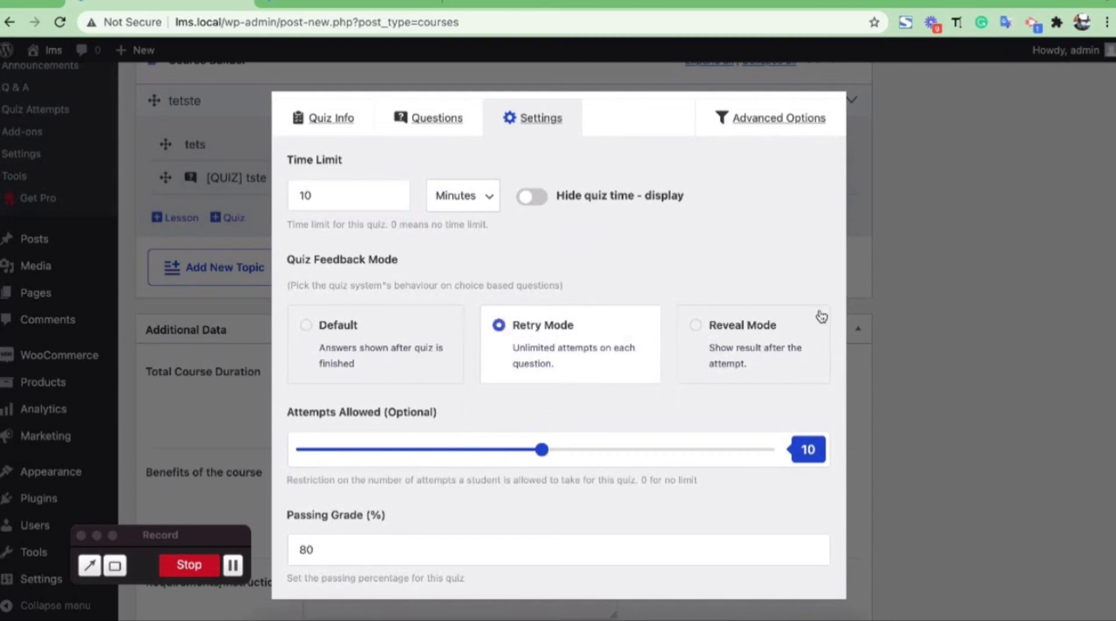
left_click(759, 339)
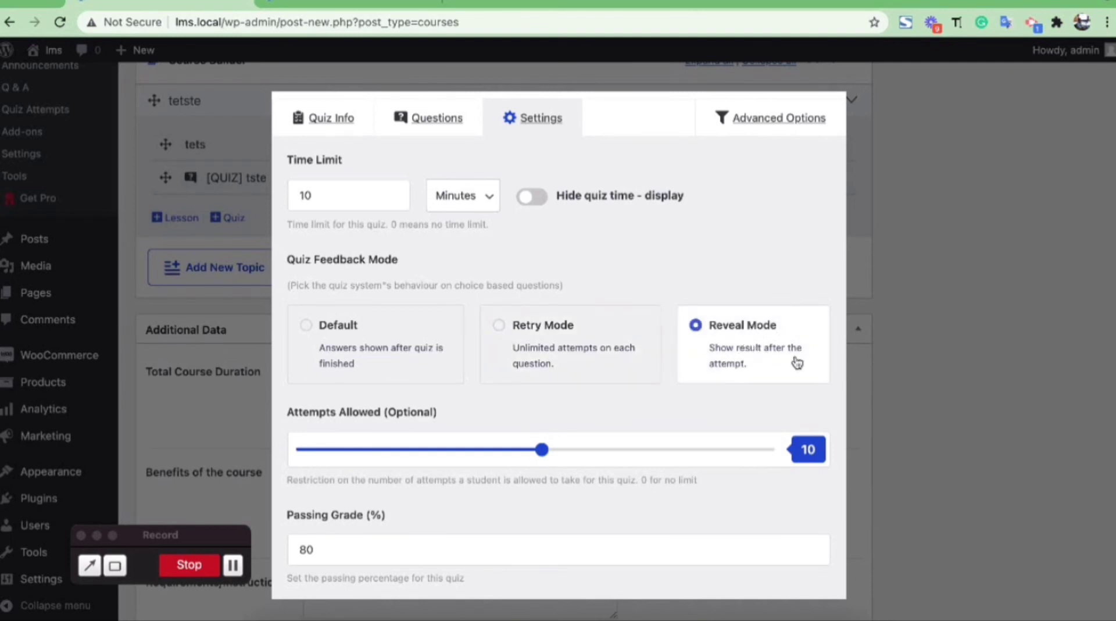
scroll(722, 378, "down", 2)
scroll(722, 378, "down", 4)
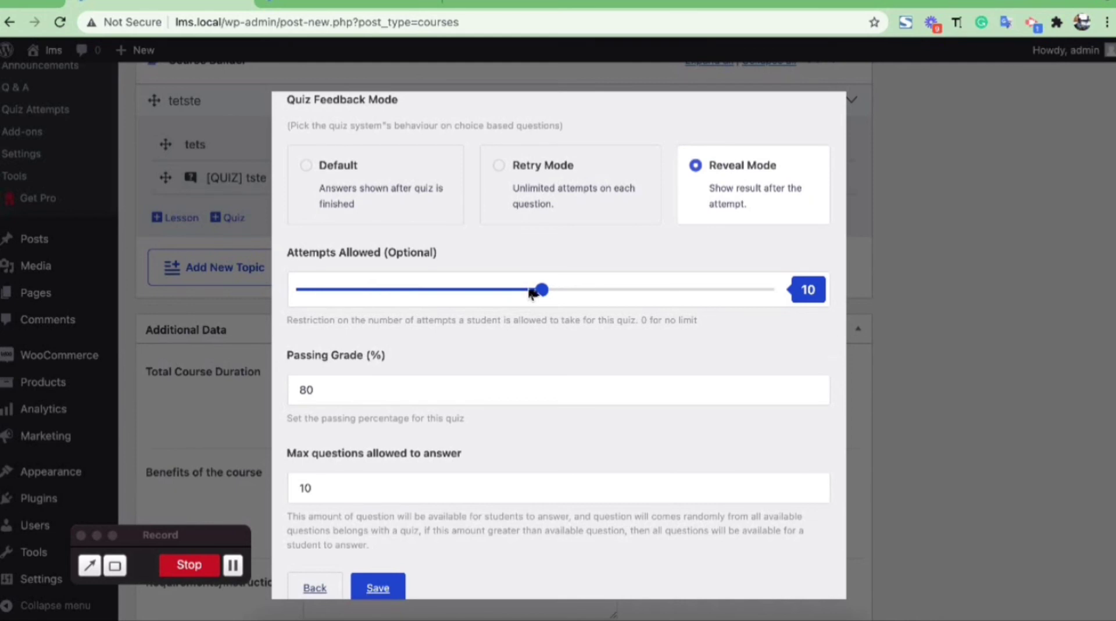
Set the quiz's allowed attempts to 11 and the maximum questions allowed to answer to 5.
left_click_drag(554, 294, 582, 289)
scroll(580, 285, "down", 1)
left_click(356, 424)
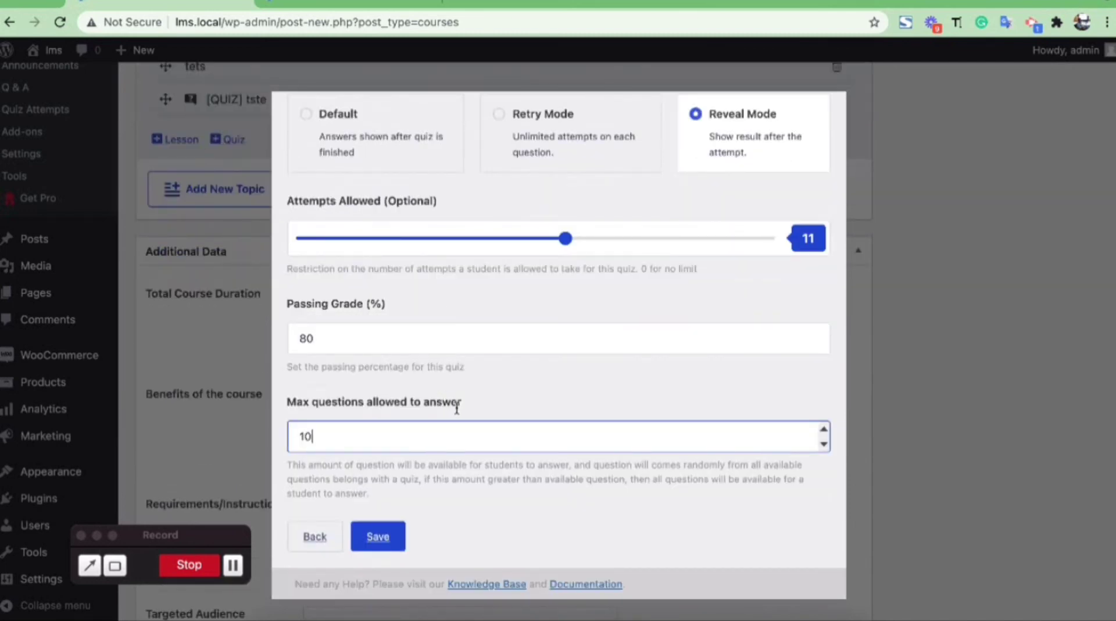
scroll(643, 442, "down", 4)
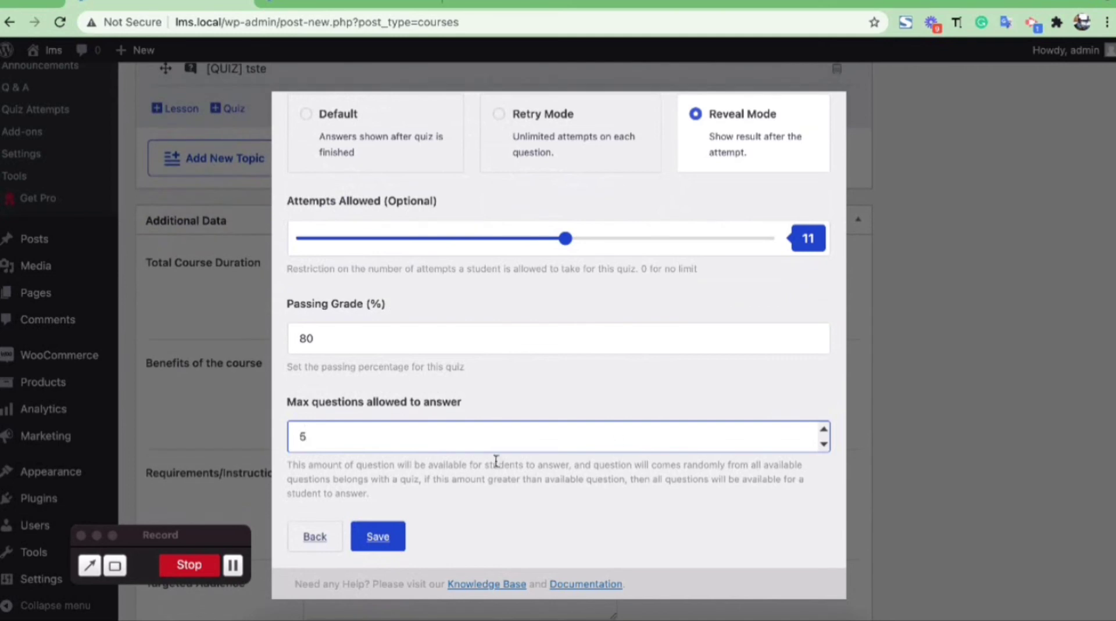
scroll(530, 492, "up", 3)
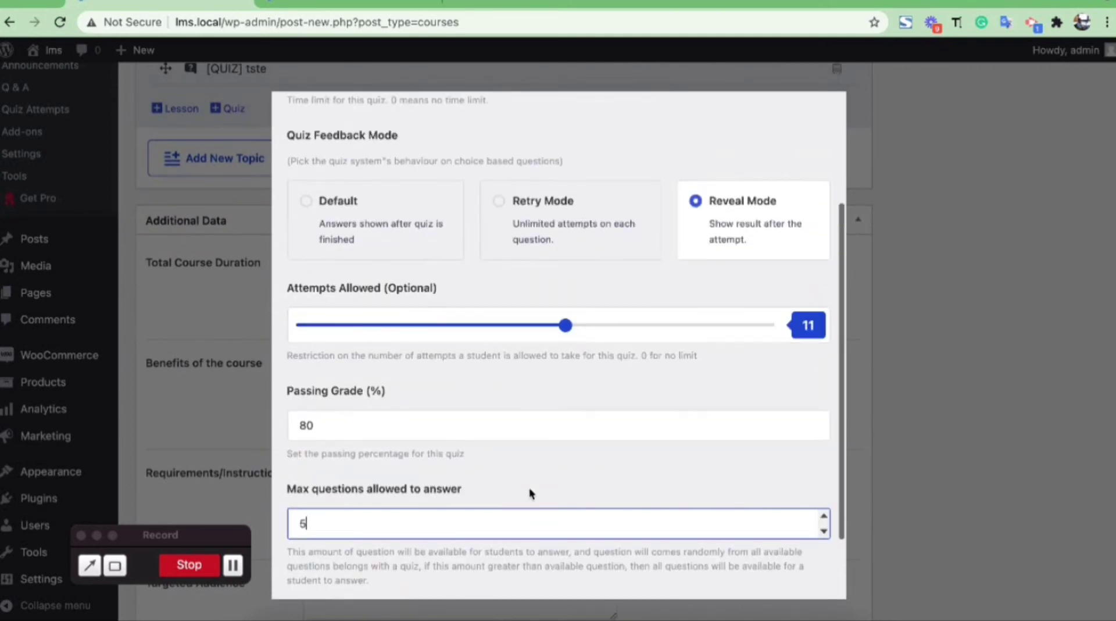
Review the quiz's advanced options, including the question layout choices, and save the quiz.
scroll(529, 493, "down", 3)
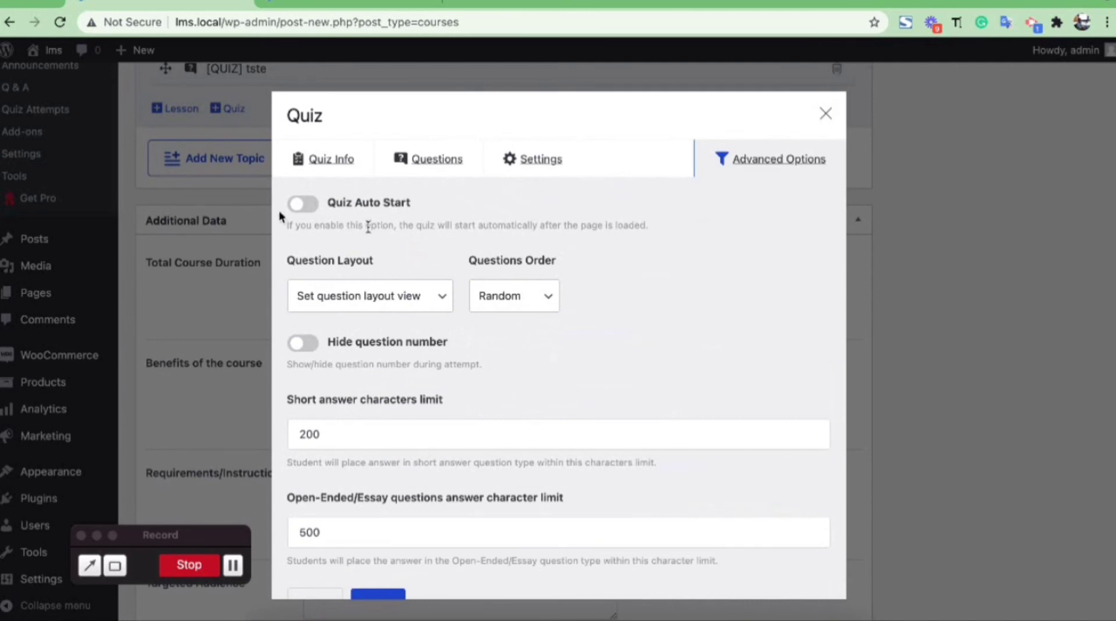
scroll(368, 227, "down", 2)
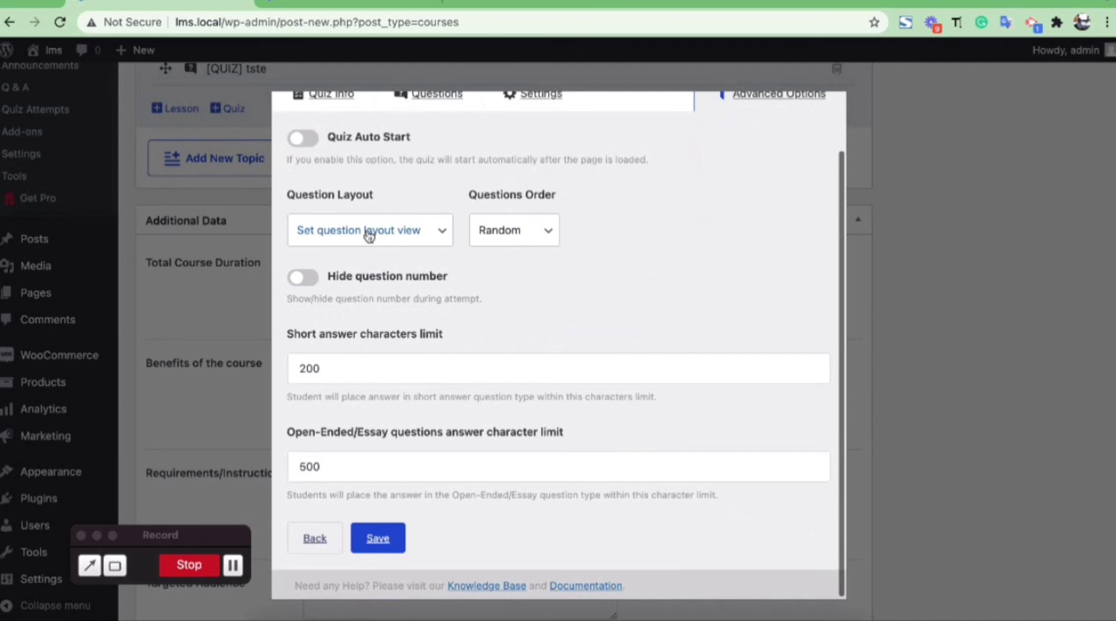
left_click(369, 233)
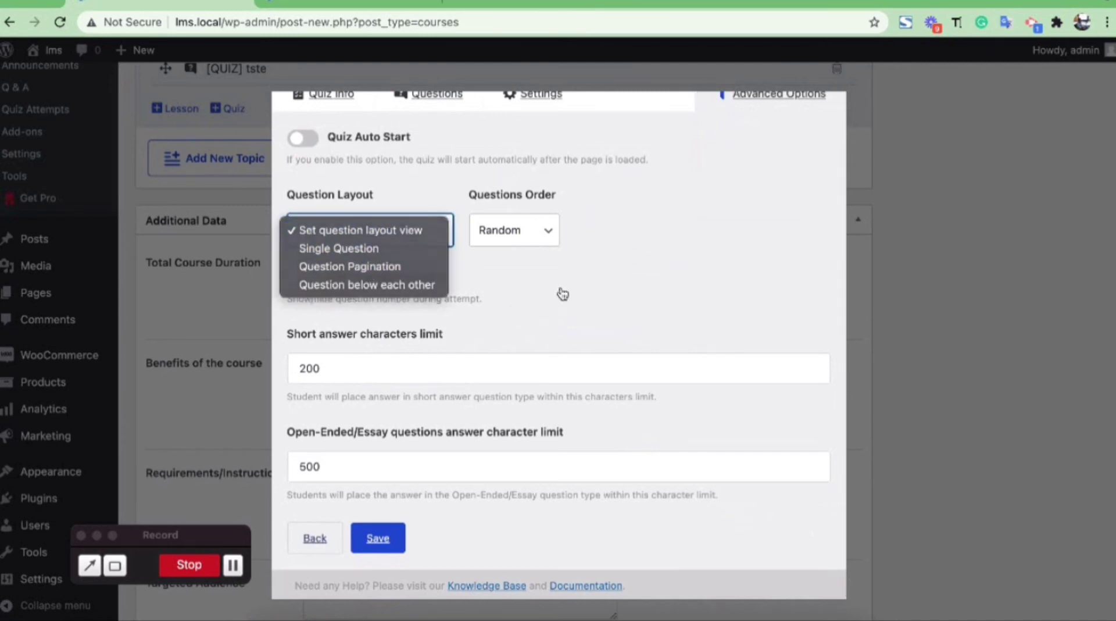
left_click(561, 295)
scroll(502, 319, "down", 3)
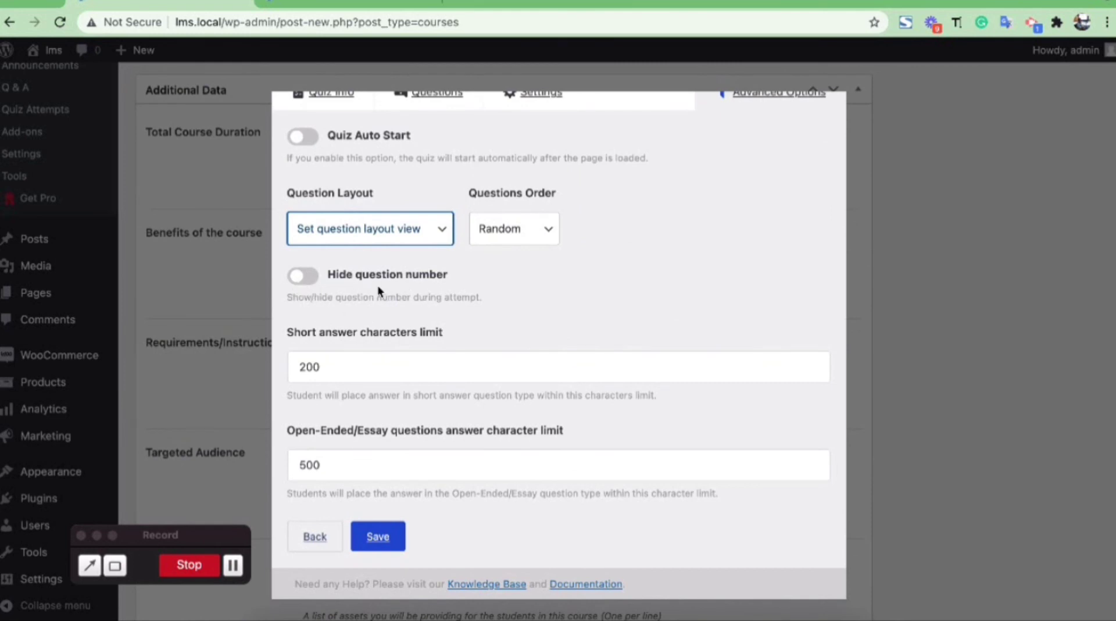
scroll(391, 361, "down", 2)
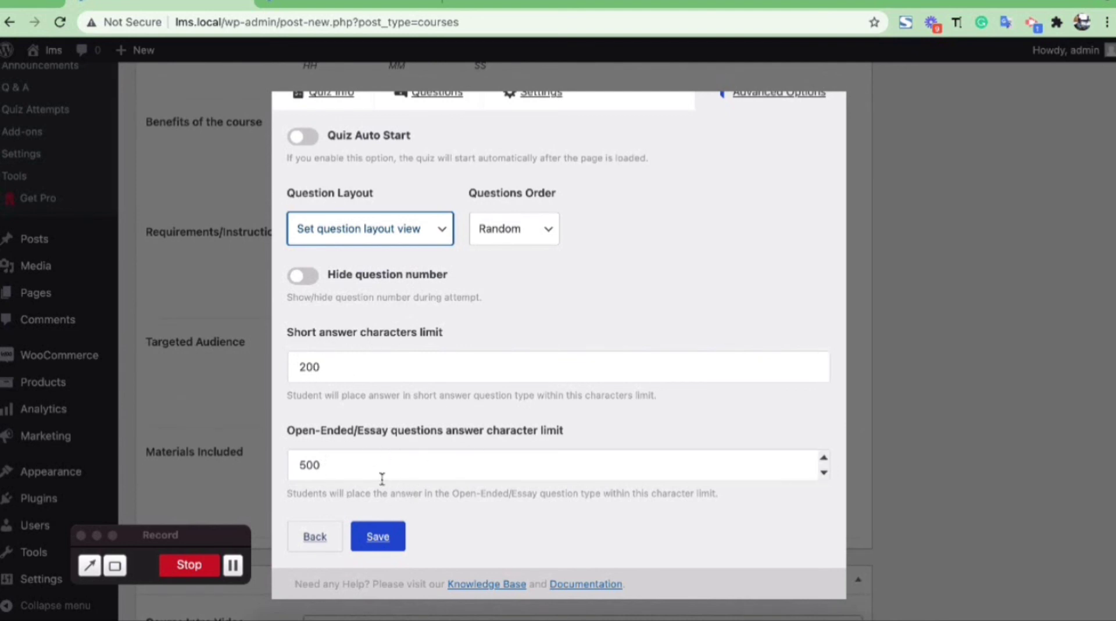
scroll(476, 415, "down", 2)
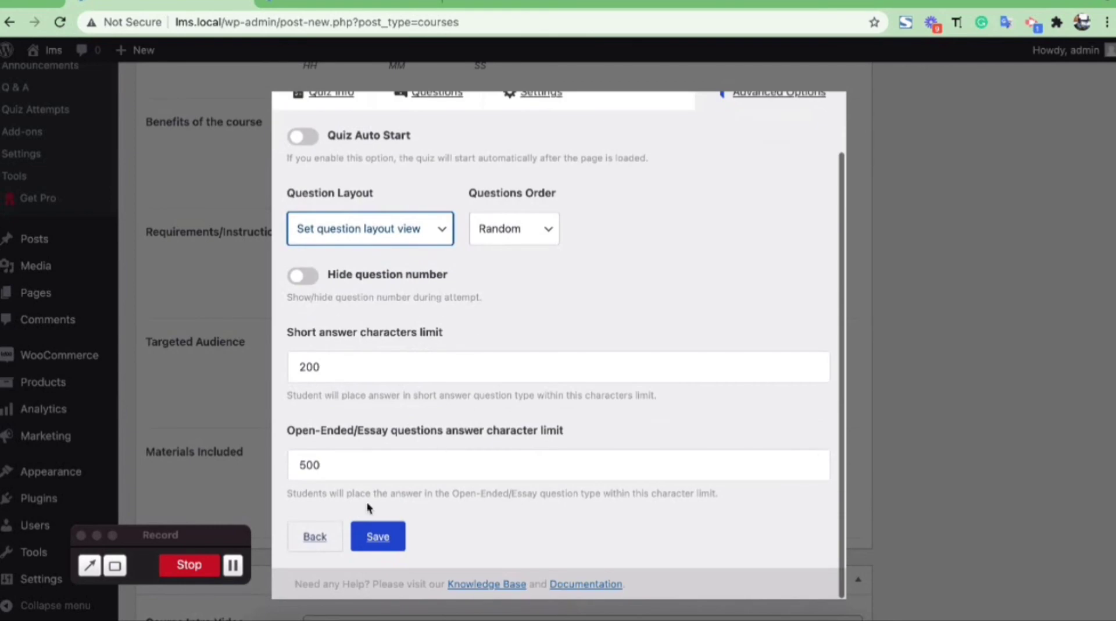
left_click(375, 532)
scroll(375, 532, "up", 2)
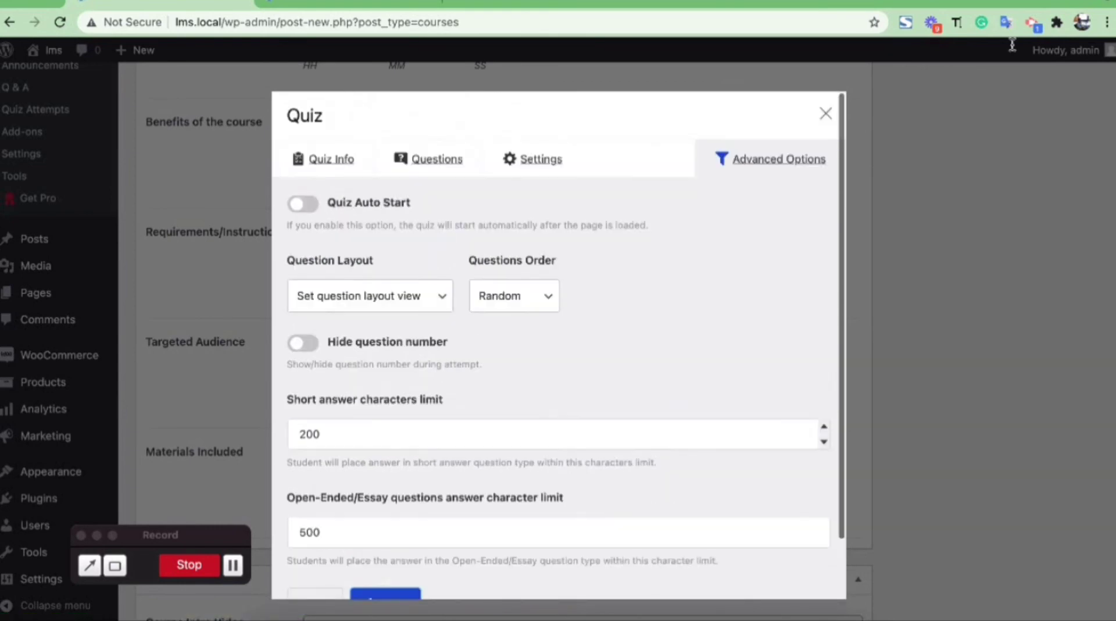
Open the test course's permalink in a new browser tab and look over its topics and enrollment option.
scroll(821, 132, "up", 15)
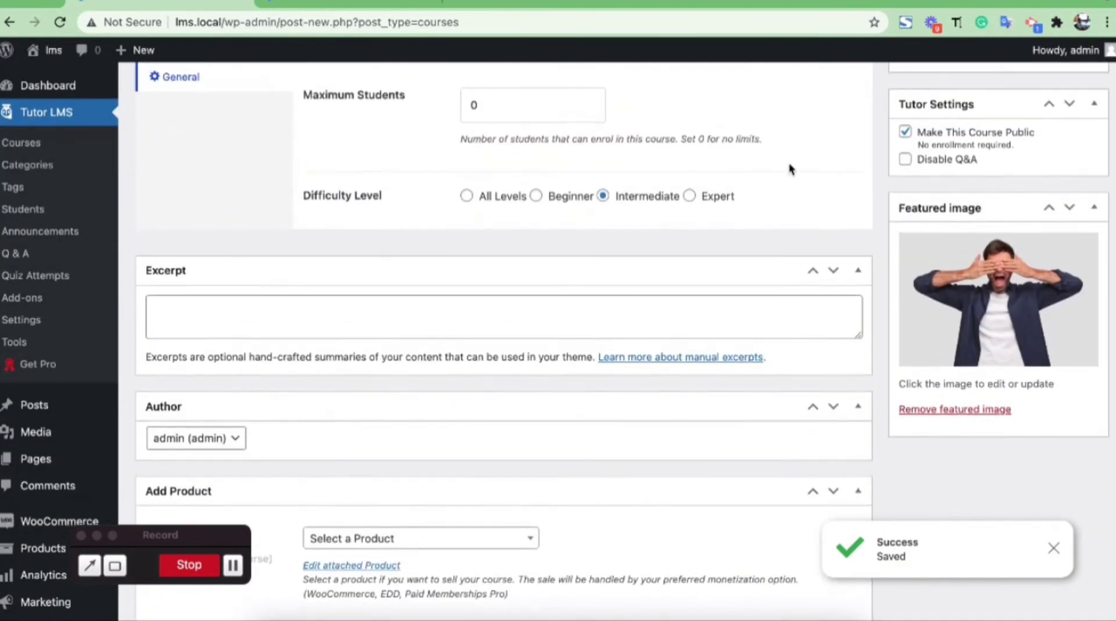
scroll(790, 168, "up", 10)
right_click(285, 270)
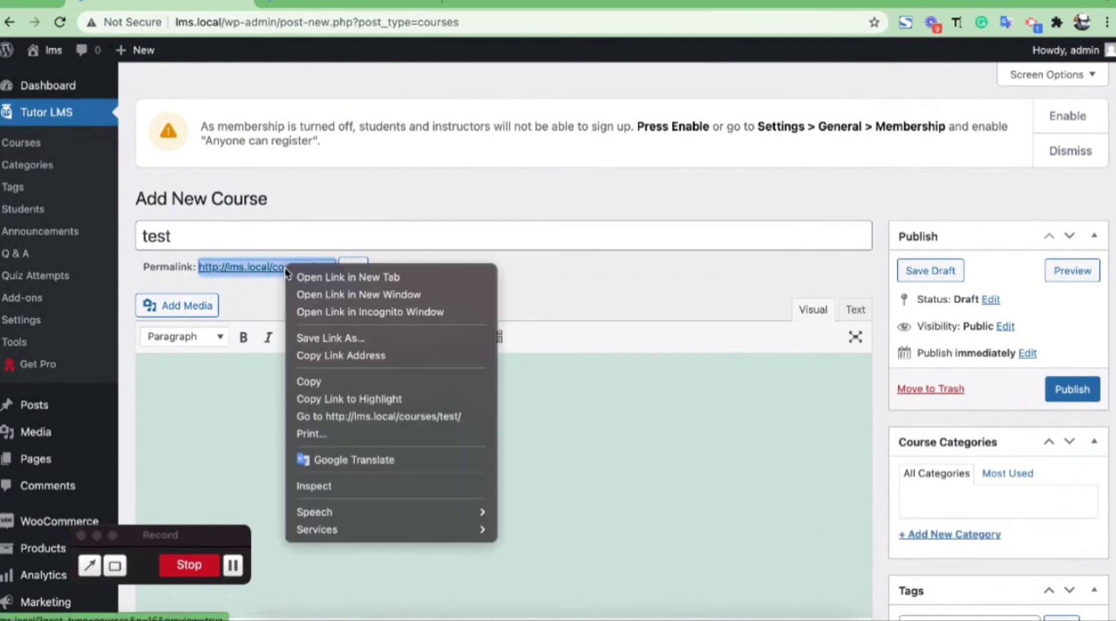
left_click(302, 276)
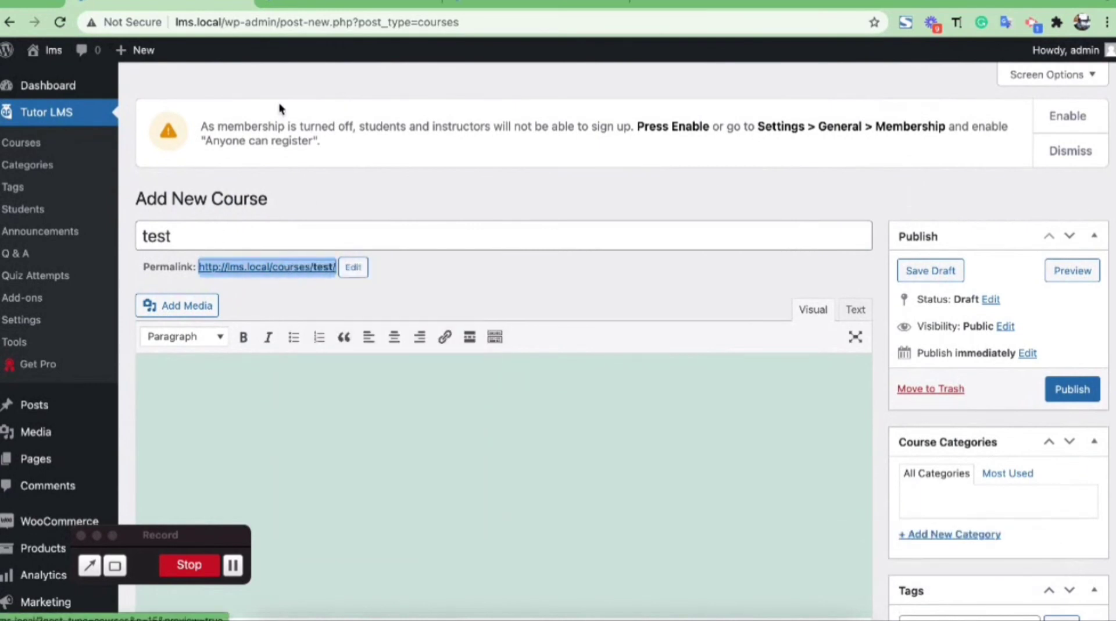
left_click(293, 4)
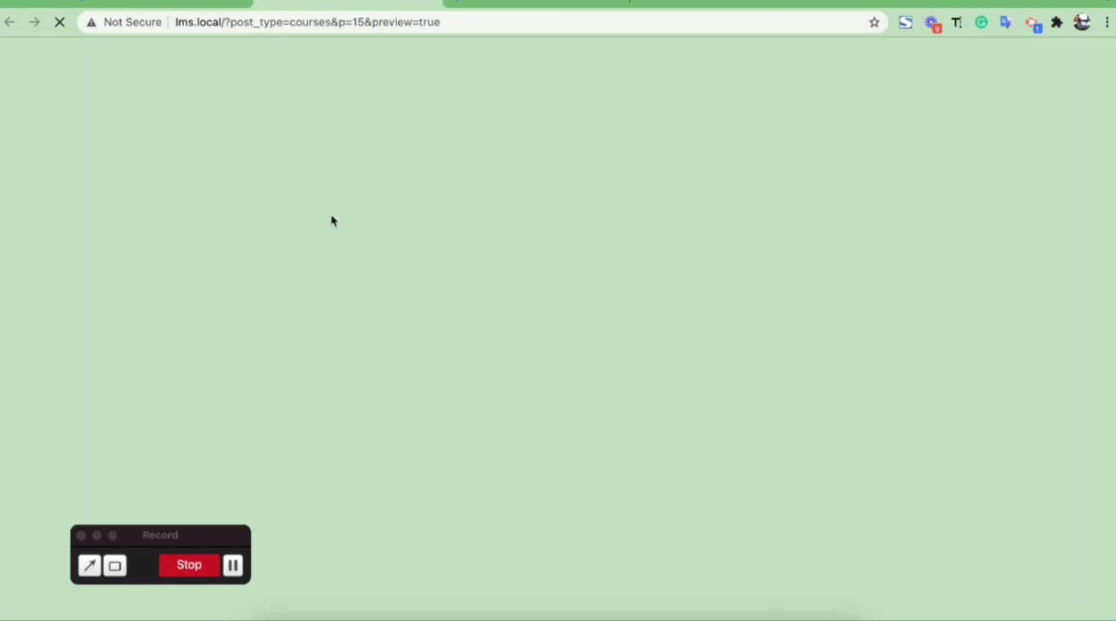
scroll(414, 333, "down", 6)
scroll(413, 333, "up", 3)
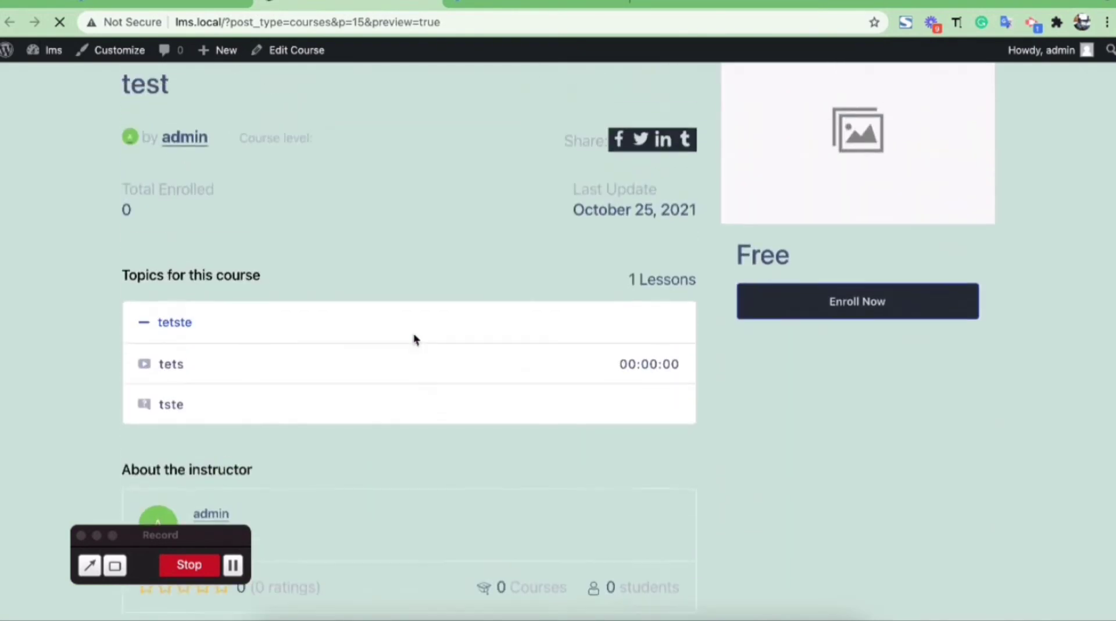
scroll(414, 334, "down", 1)
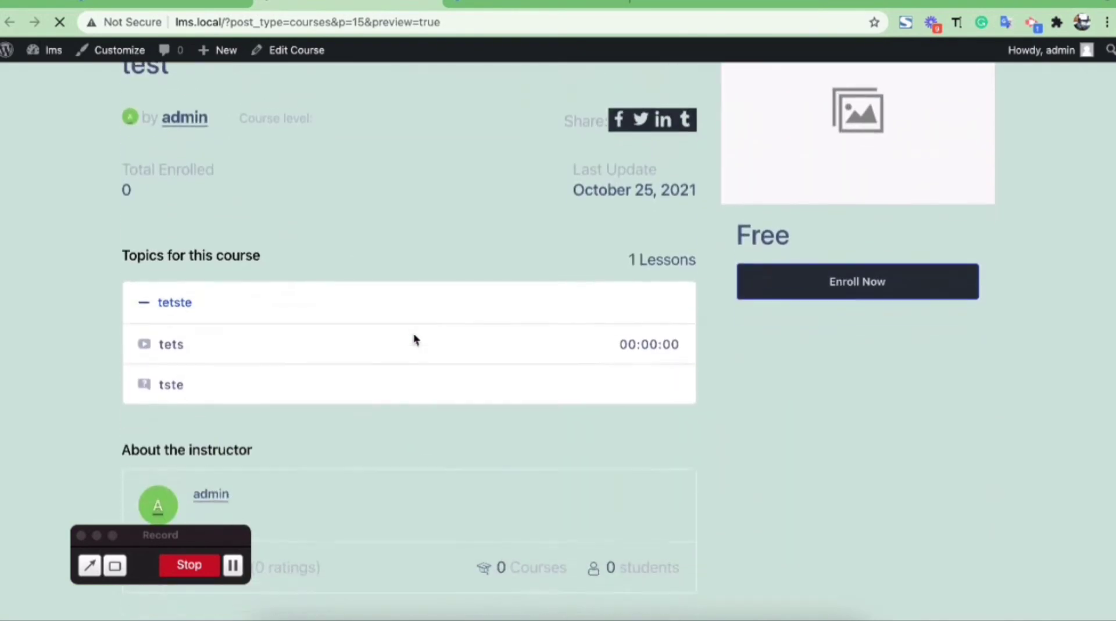
Enroll in the free test course and start it.
left_click(867, 282)
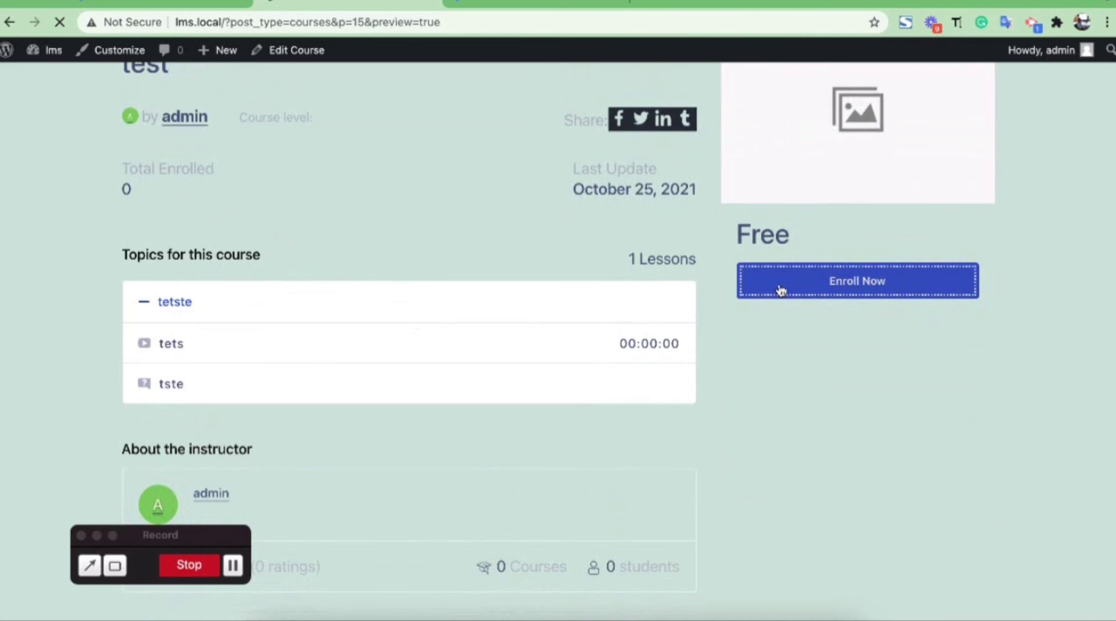
scroll(674, 354, "up", 3)
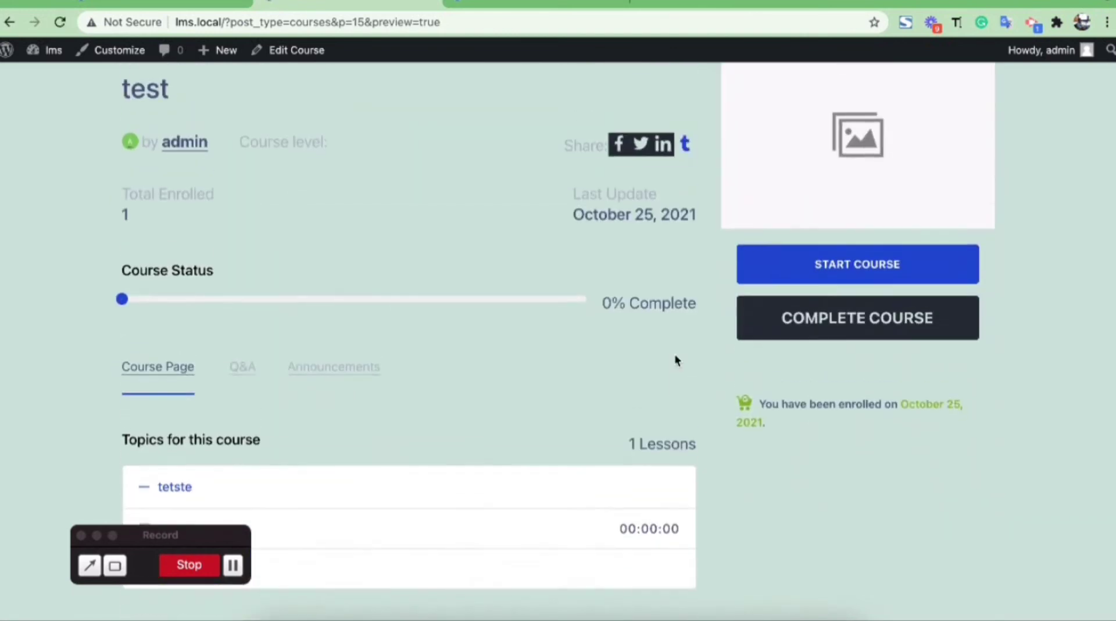
scroll(675, 354, "down", 2)
scroll(675, 360, "up", 5)
left_click(822, 428)
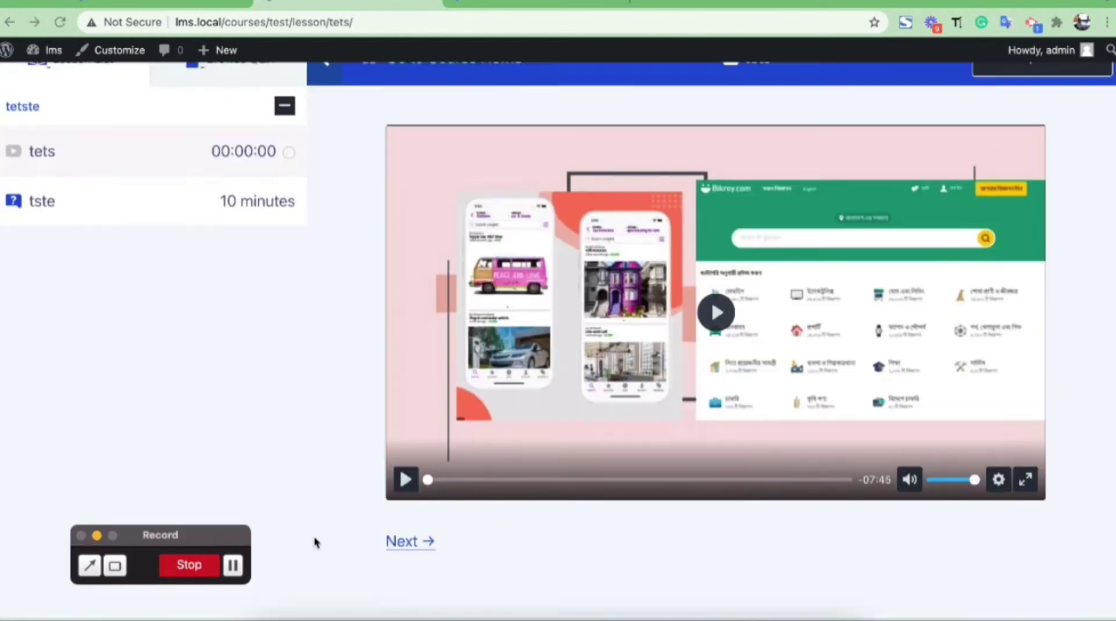
Play the tets lesson's video briefly, pause it, and mark the lesson as complete.
scroll(313, 542, "up", 4)
scroll(314, 542, "down", 5)
scroll(704, 385, "up", 2)
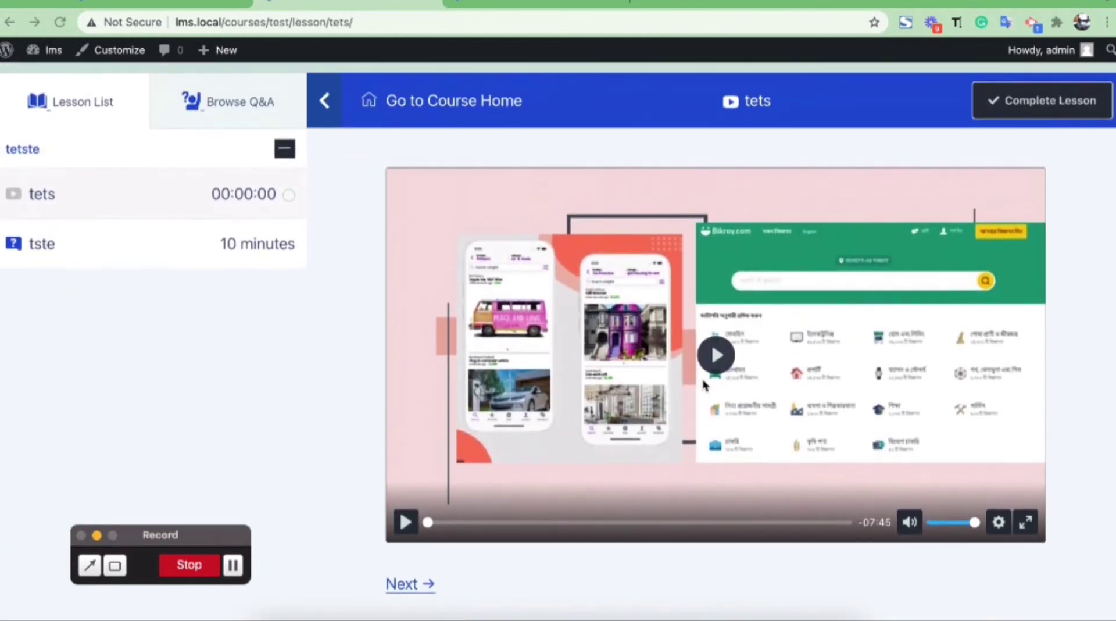
left_click(719, 353)
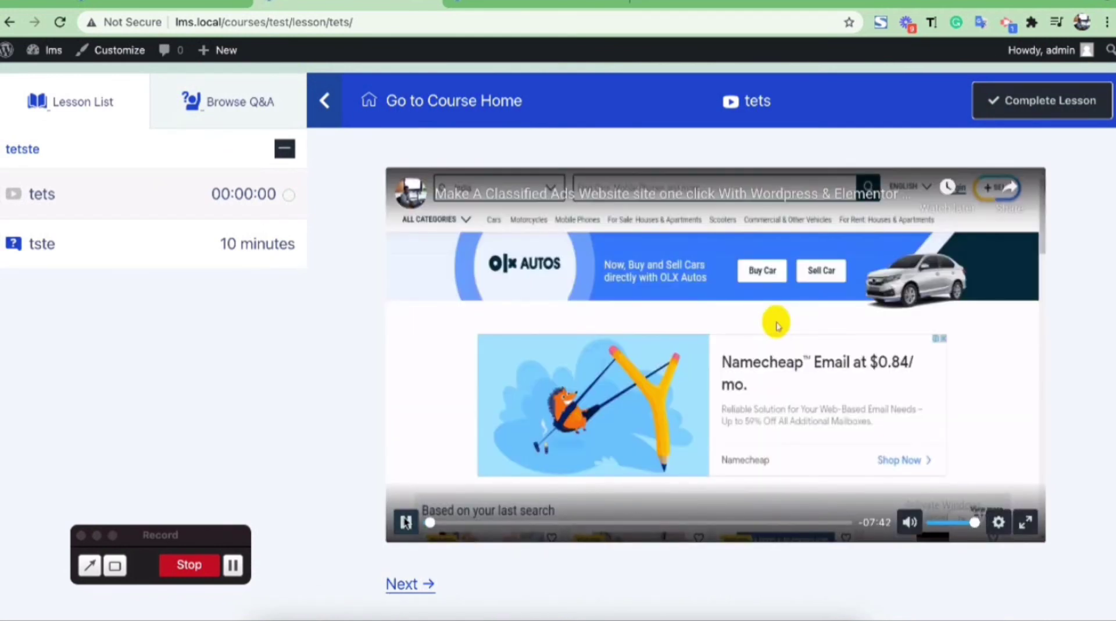
left_click(406, 522)
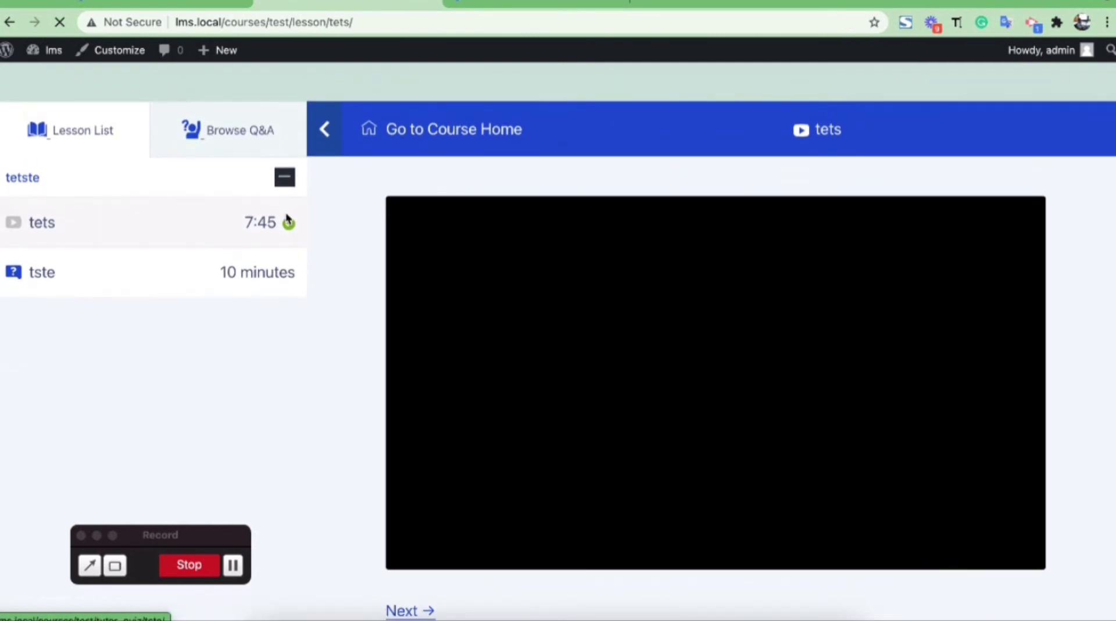
Open the tste quiz in the course's lesson list and start an attempt.
scroll(291, 224, "down", 7)
scroll(297, 226, "up", 3)
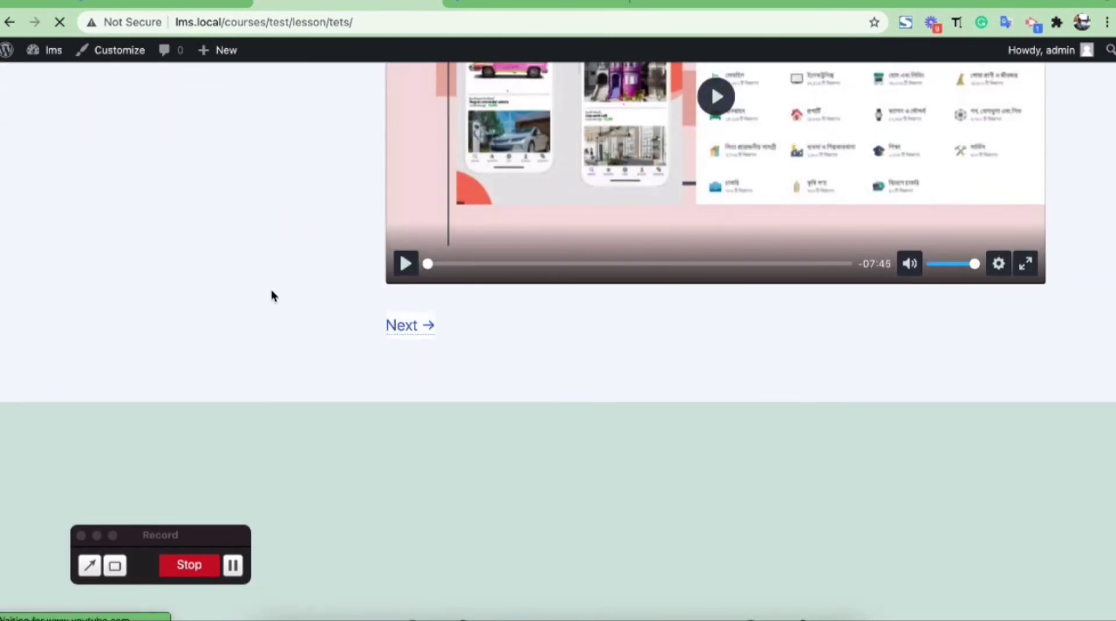
scroll(282, 316, "down", 5)
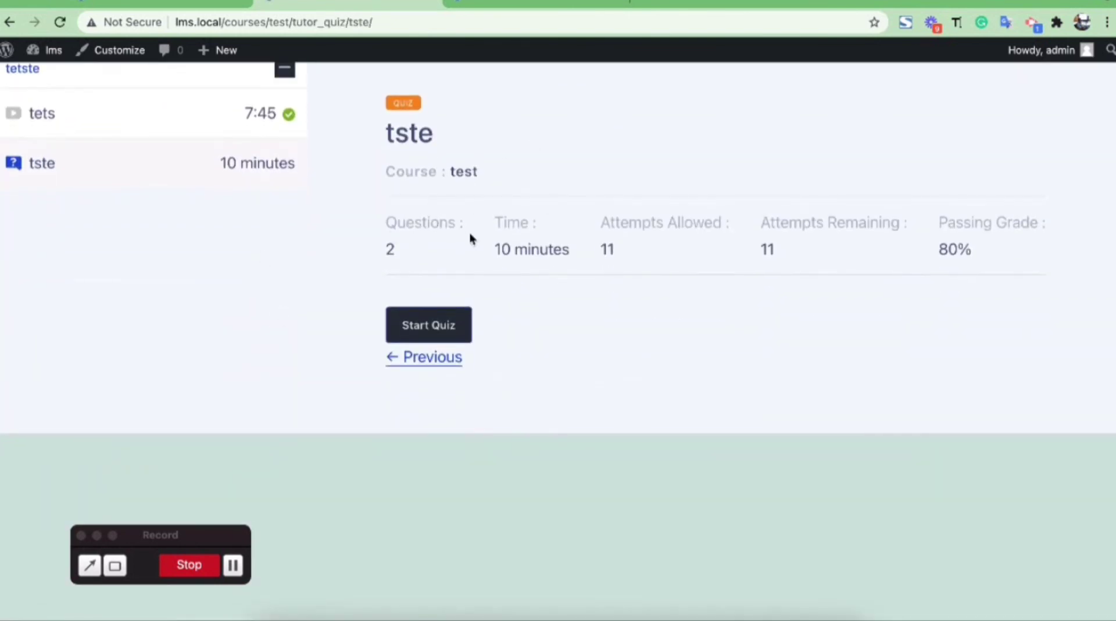
scroll(552, 205, "up", 3)
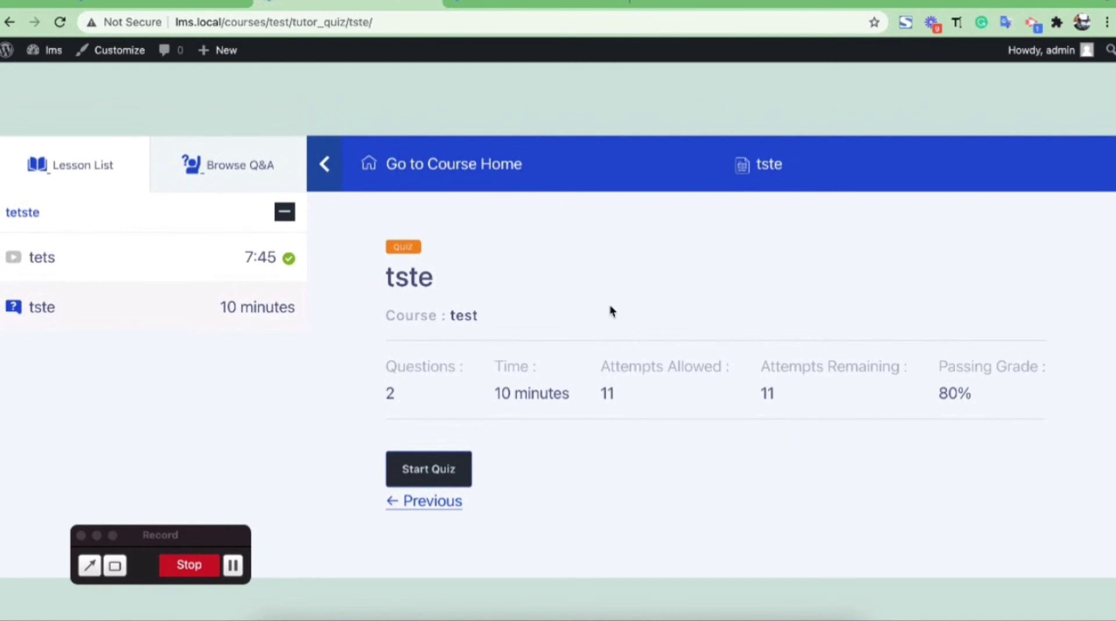
scroll(610, 305, "down", 1)
left_click(445, 452)
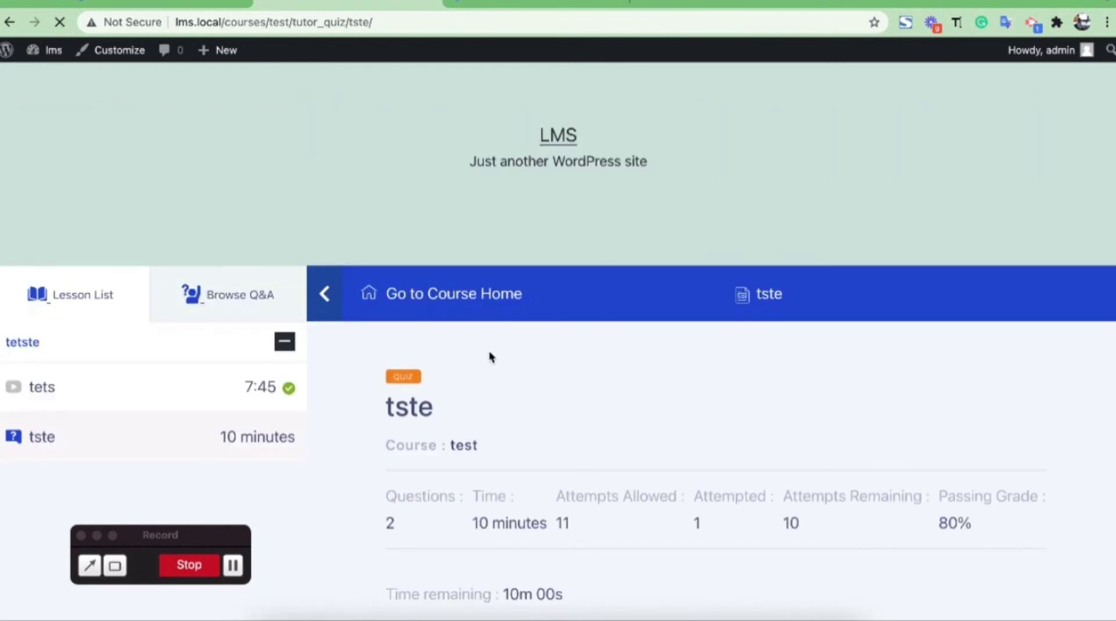
Answer Question 1 with True and Question 2 with False, and submit the quiz.
scroll(489, 354, "down", 7)
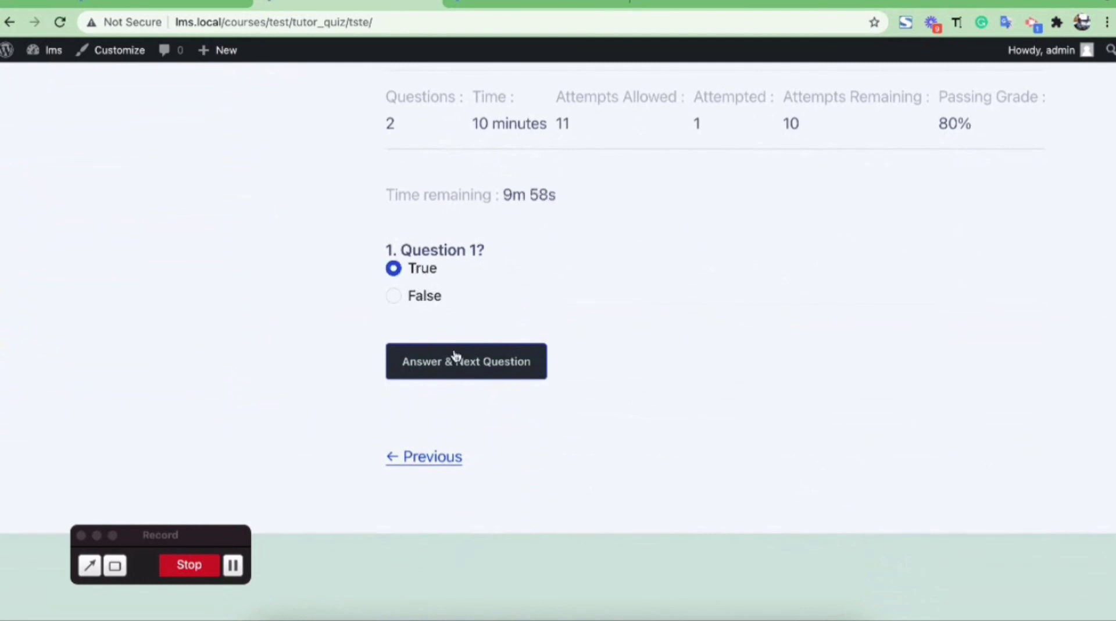
left_click(456, 356)
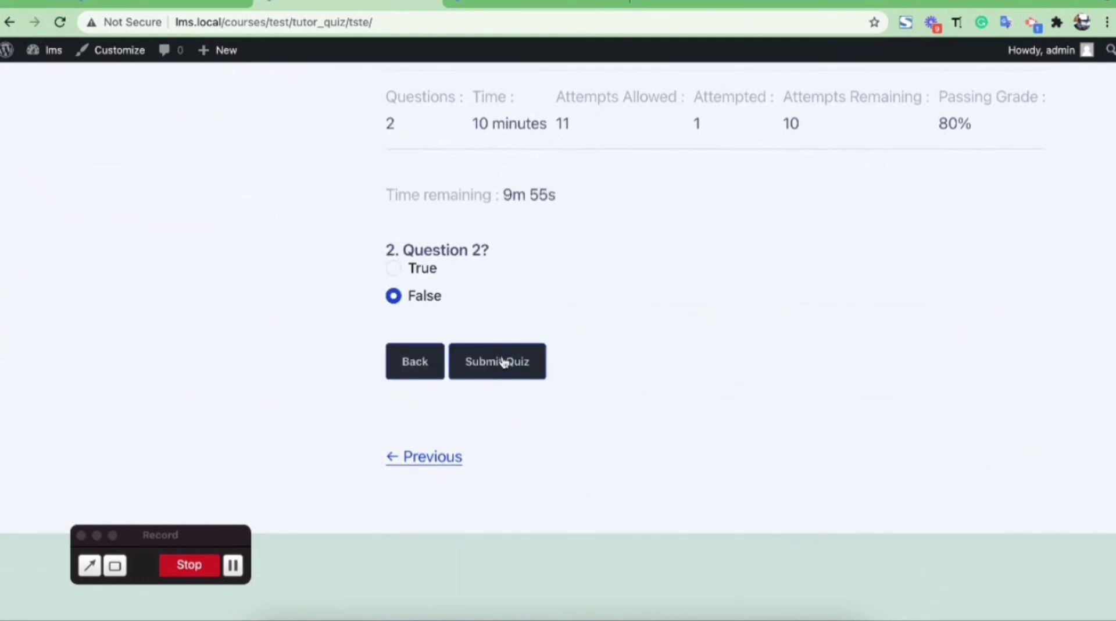
left_click(503, 362)
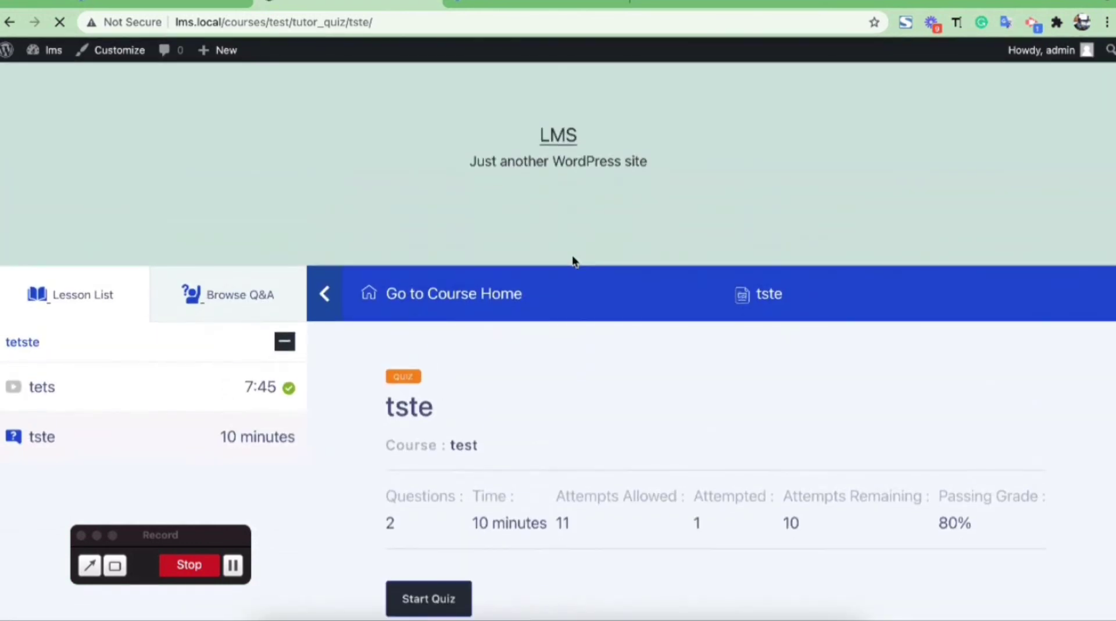
scroll(572, 260, "down", 7)
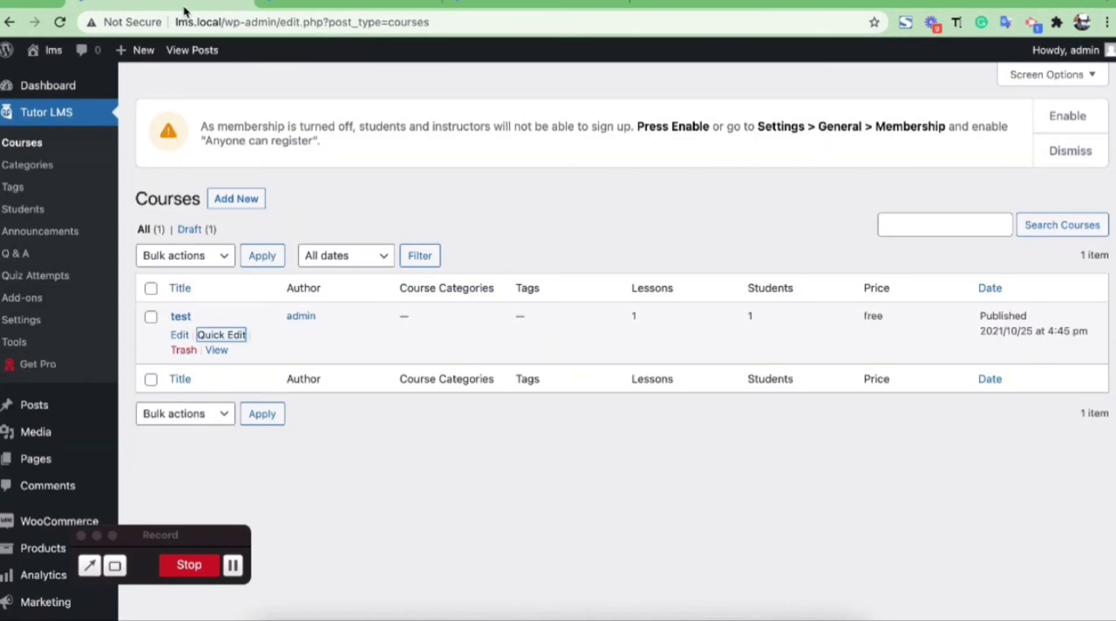
Return to the WordPress admin, open the add-product page in a new browser tab, and title the product "one".
scroll(436, 329, "down", 3)
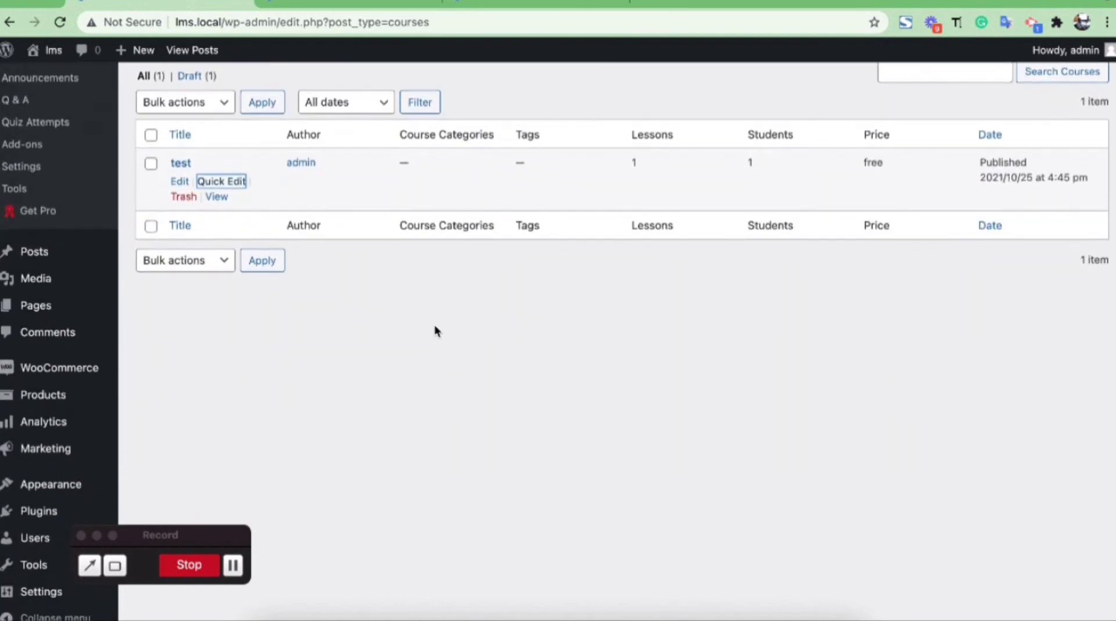
scroll(322, 296, "down", 3)
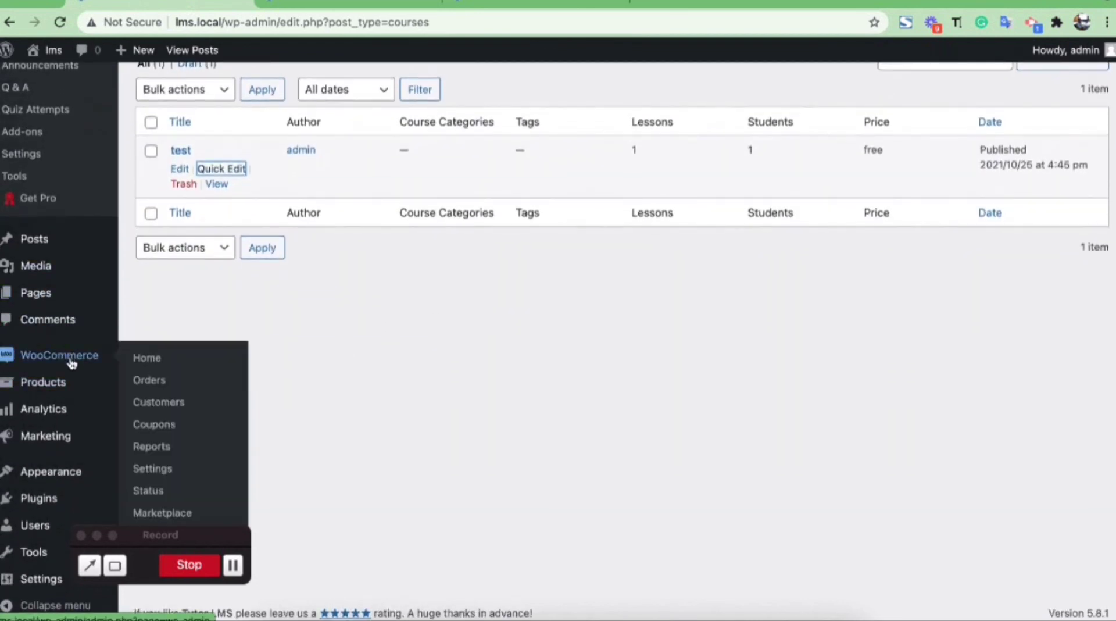
mouse_move(82, 383)
right_click(155, 413)
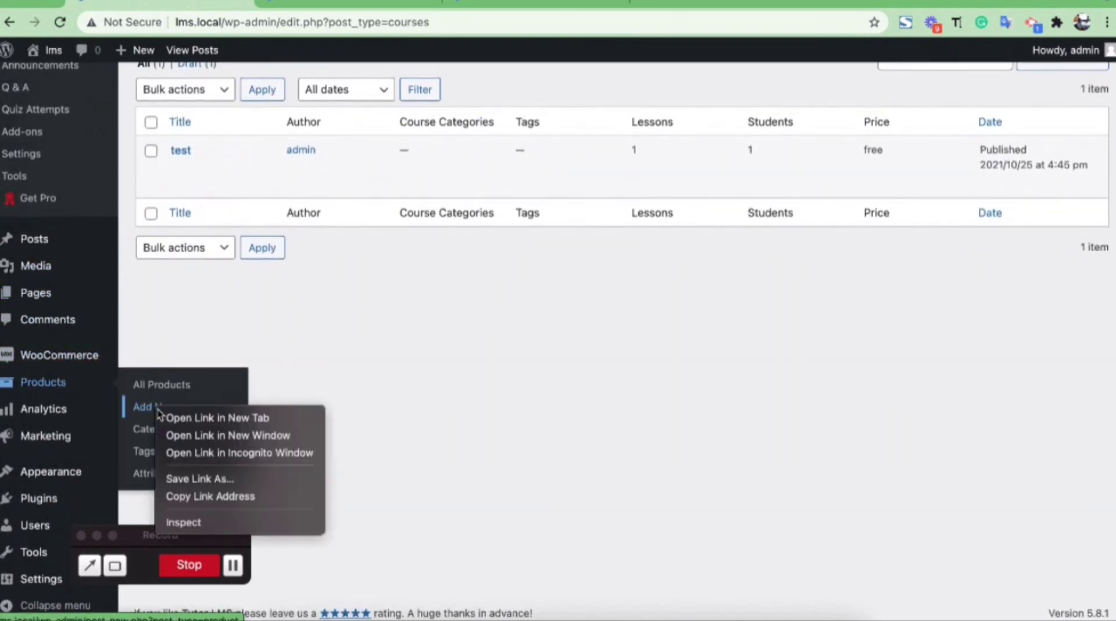
left_click(188, 417)
left_click(457, 5)
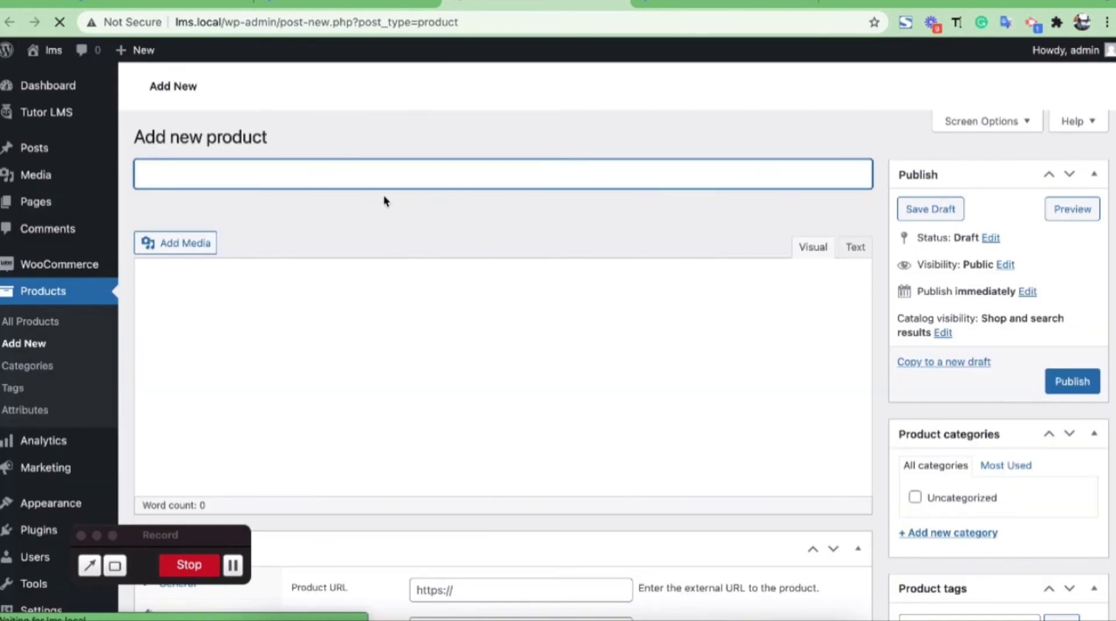
type("one")
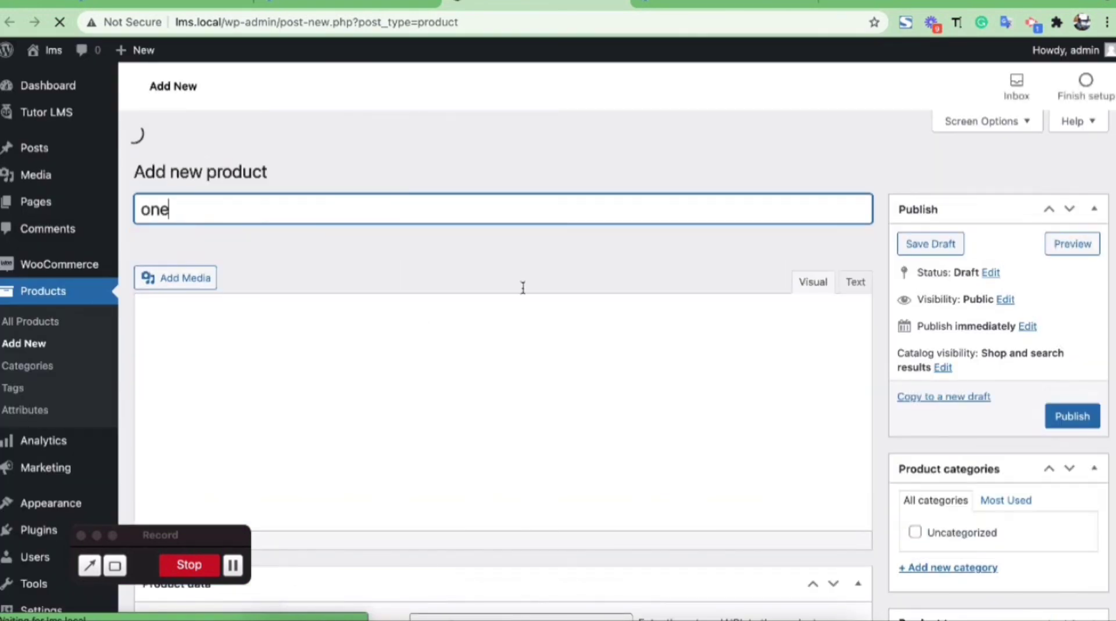
Mark the product as For Tutor and set its regular price to $100.
scroll(522, 287, "down", 10)
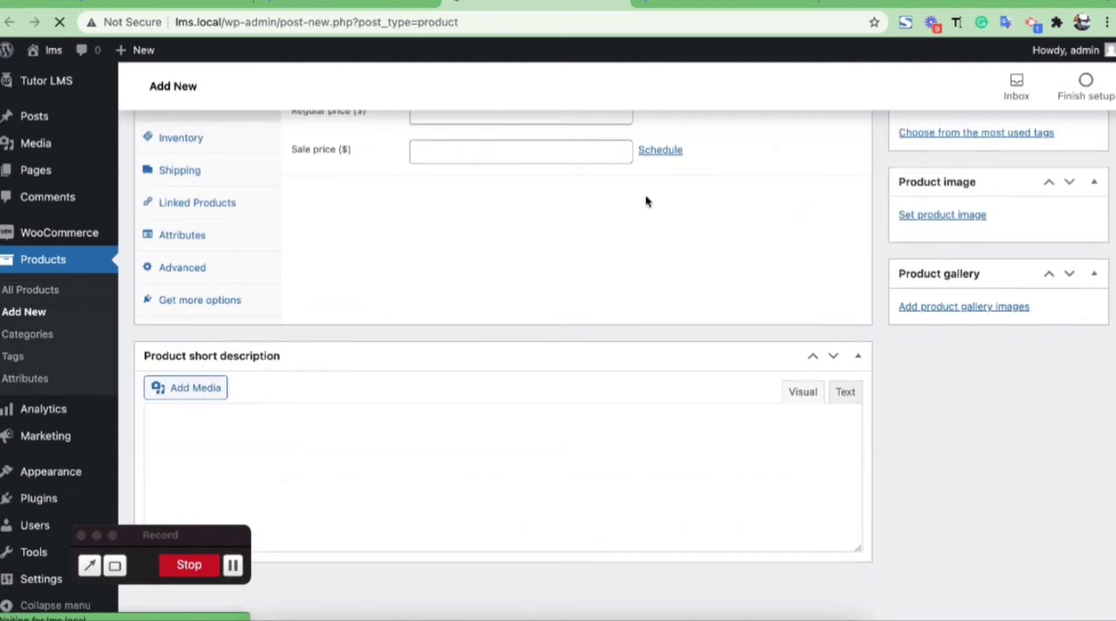
left_click(641, 164)
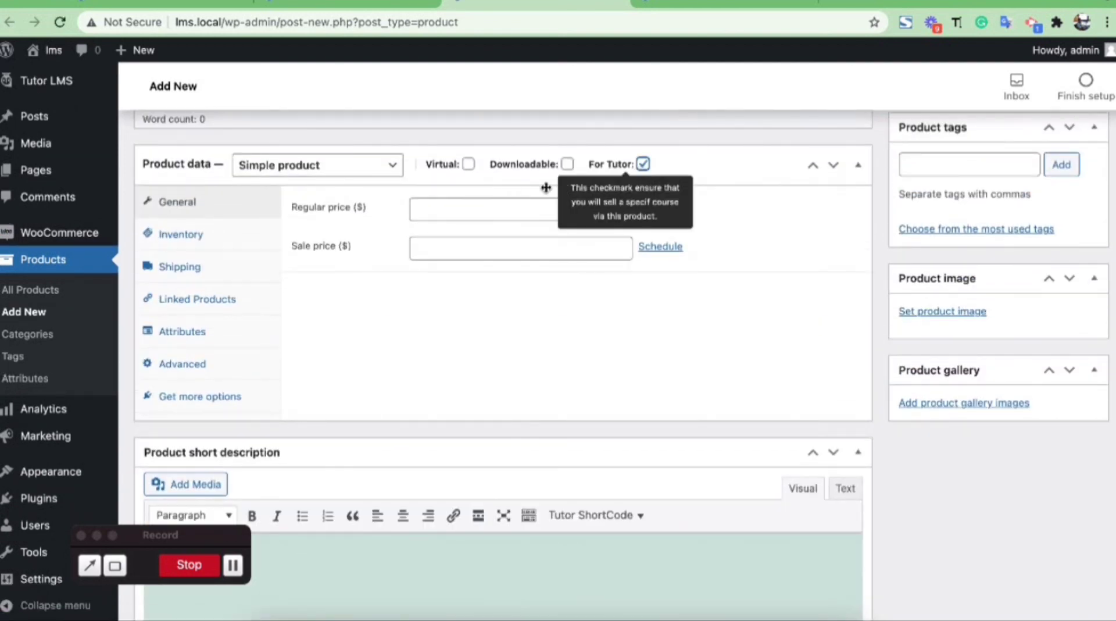
left_click(514, 205)
left_click(476, 239)
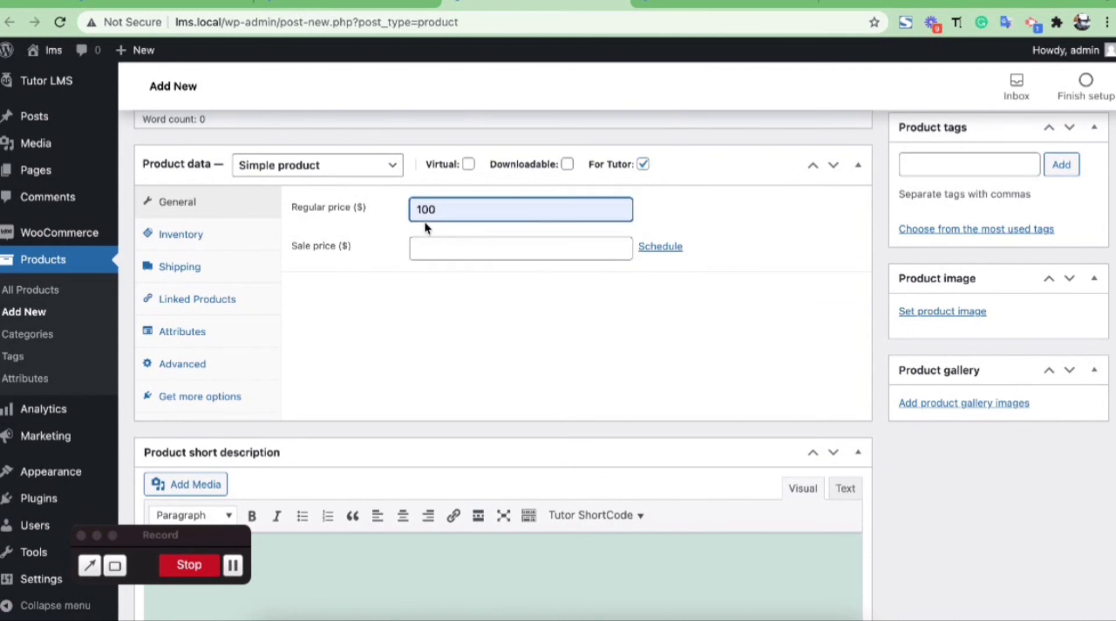
Publish the product "one".
scroll(490, 231, "up", 3)
scroll(490, 231, "up", 7)
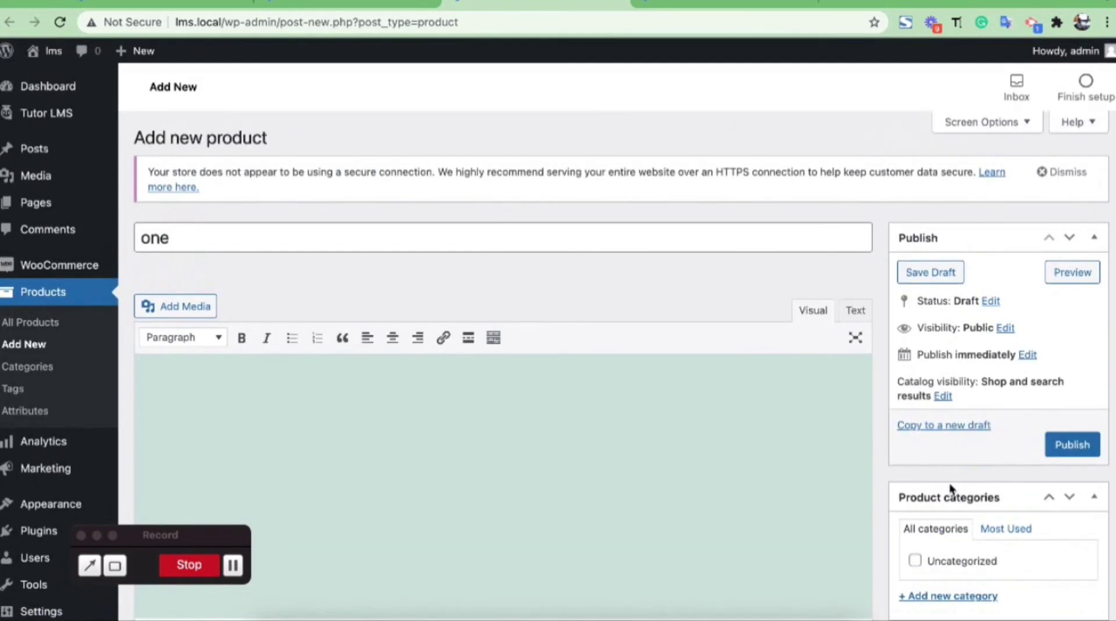
left_click(1073, 443)
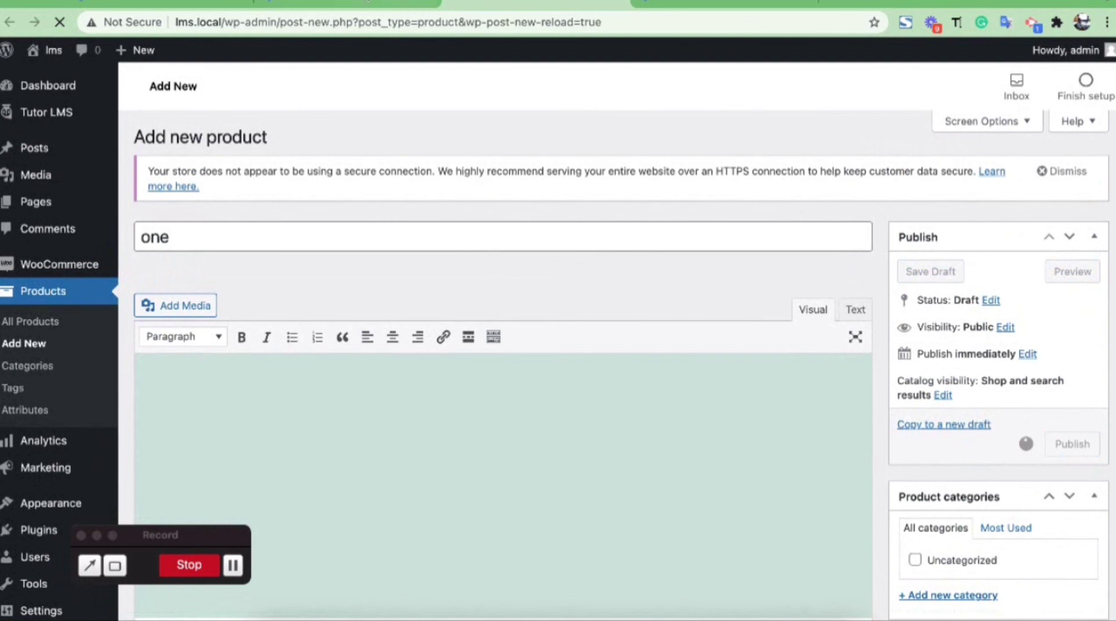
Return to the courses list, open the test course for editing and set its course type to Paid.
left_click(163, 6)
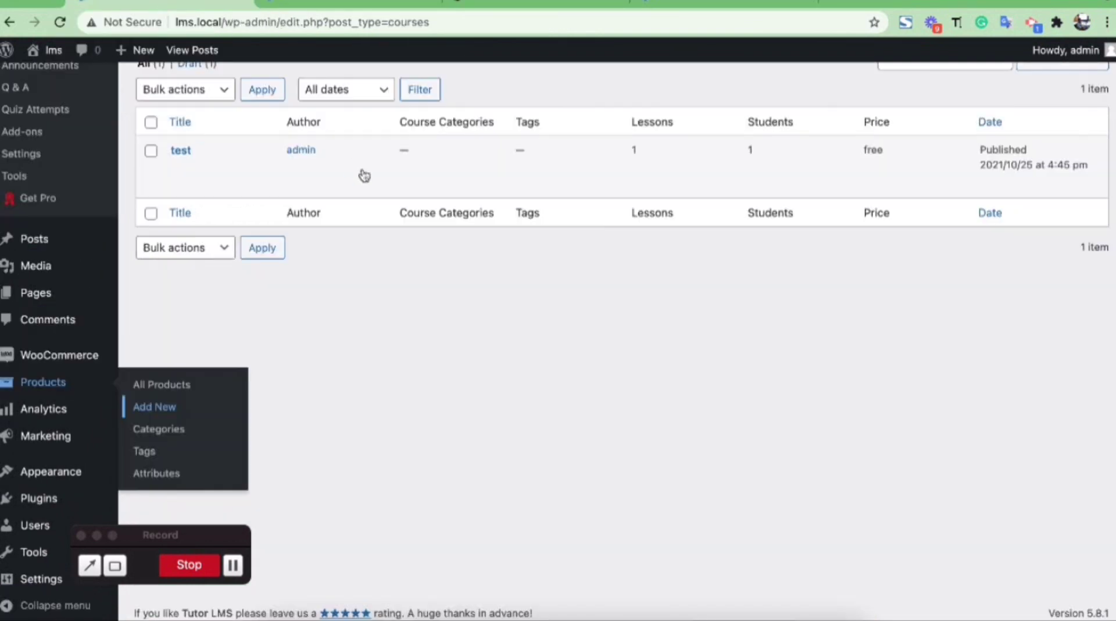
left_click(180, 153)
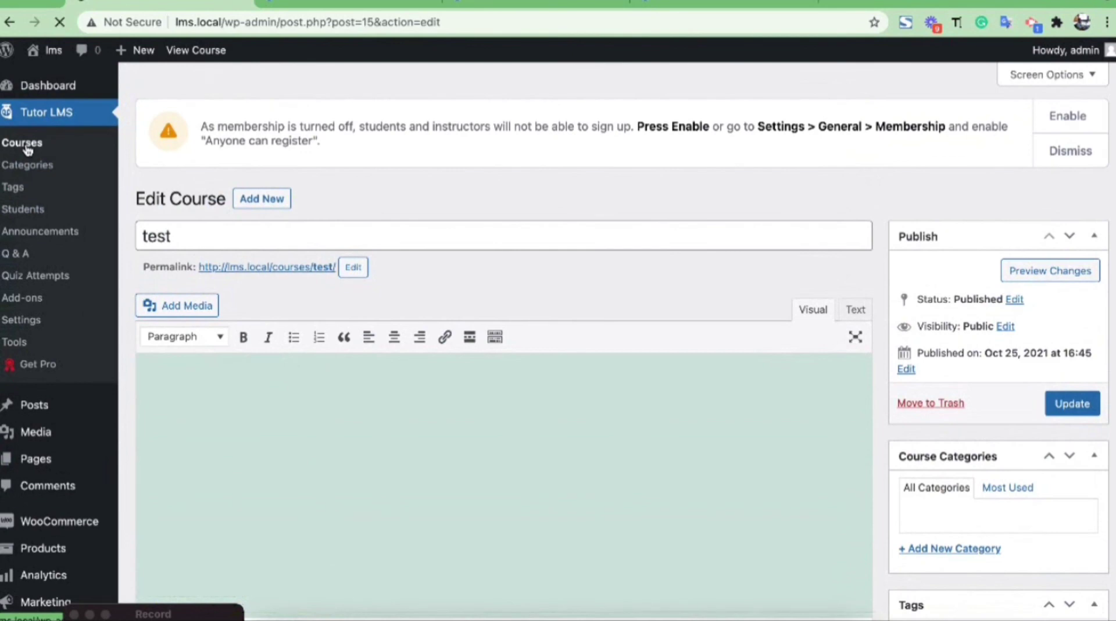
scroll(318, 243, "down", 3)
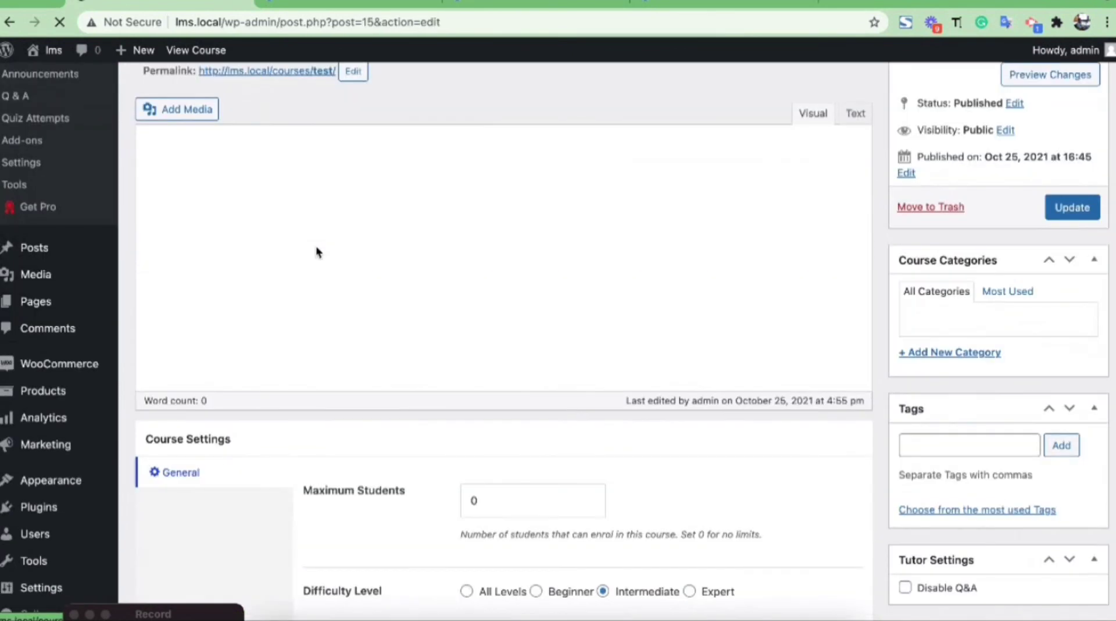
scroll(317, 251, "down", 10)
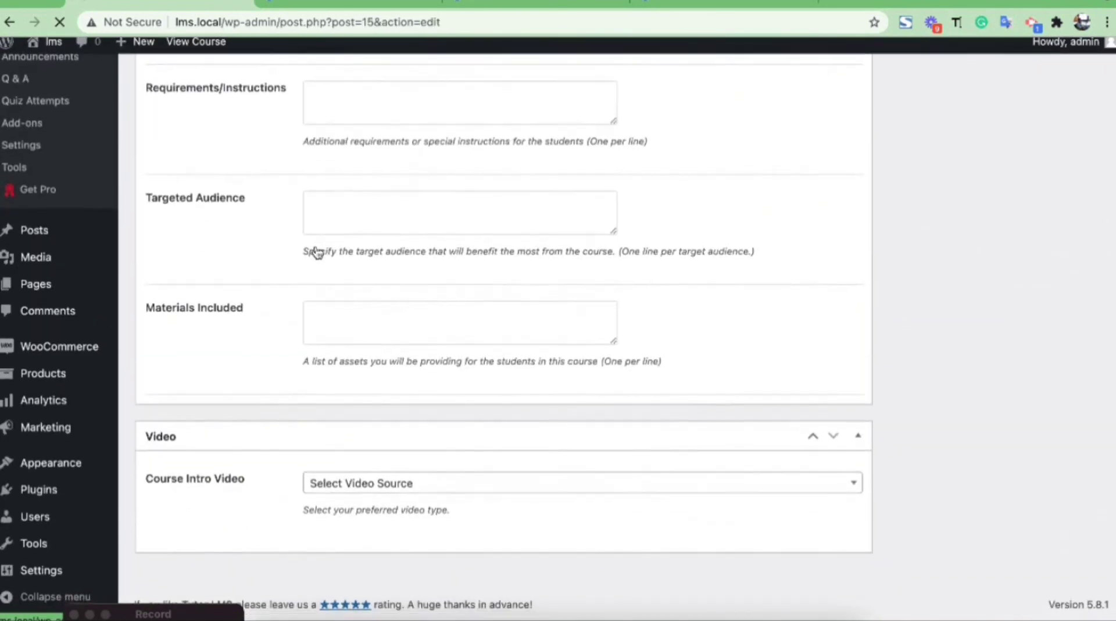
scroll(317, 252, "up", 10)
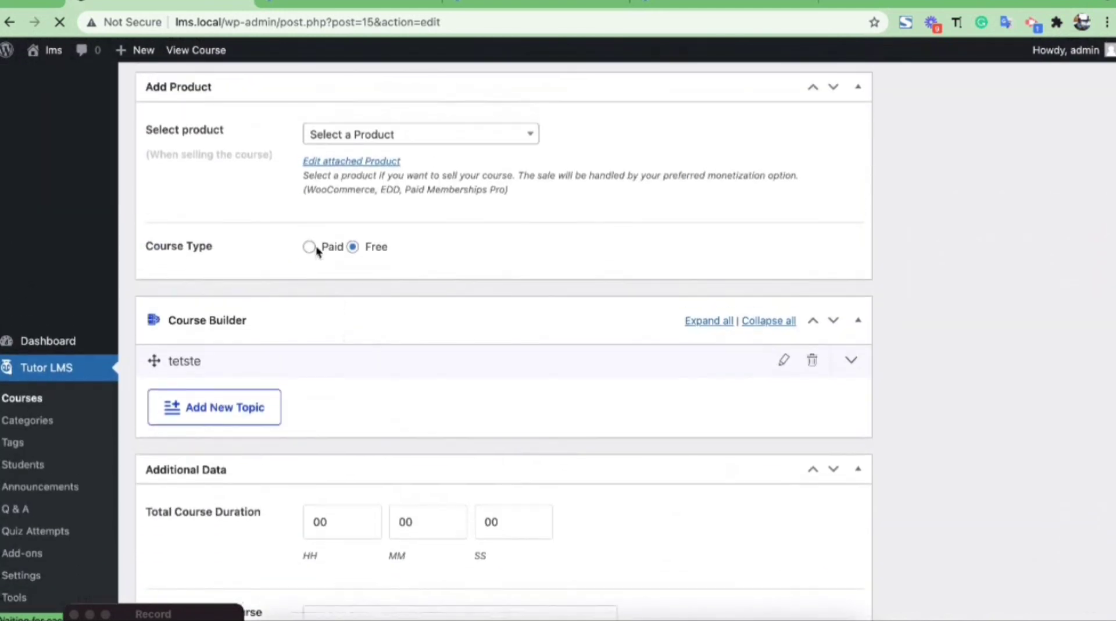
scroll(315, 246, "down", 1)
left_click(310, 216)
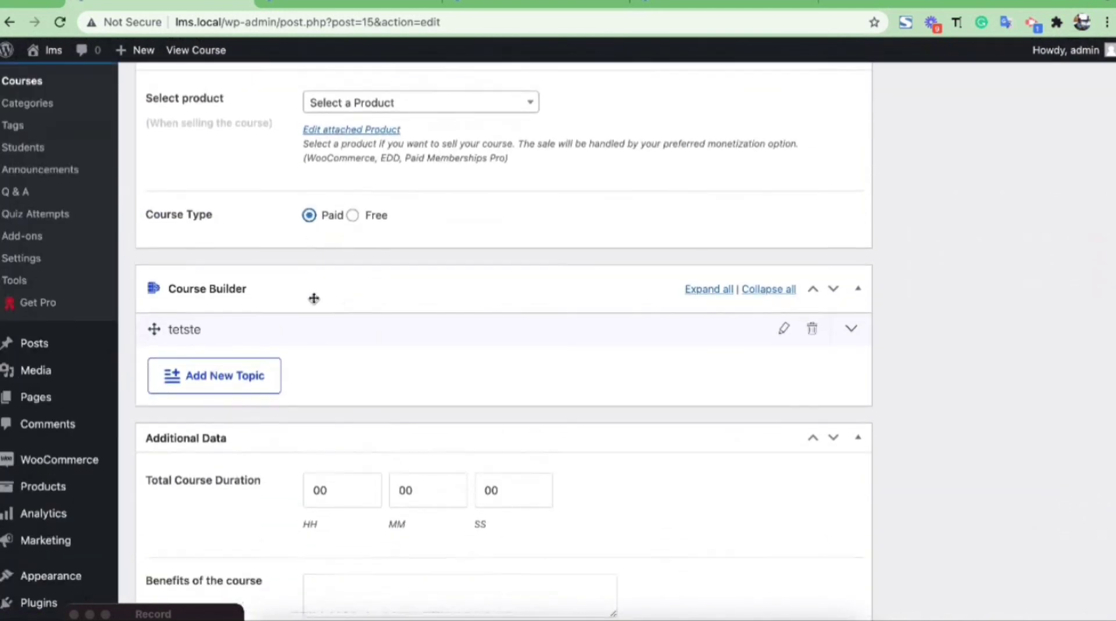
Attach the product "one" to the test course and update the course.
scroll(345, 220, "up", 3)
left_click(354, 201)
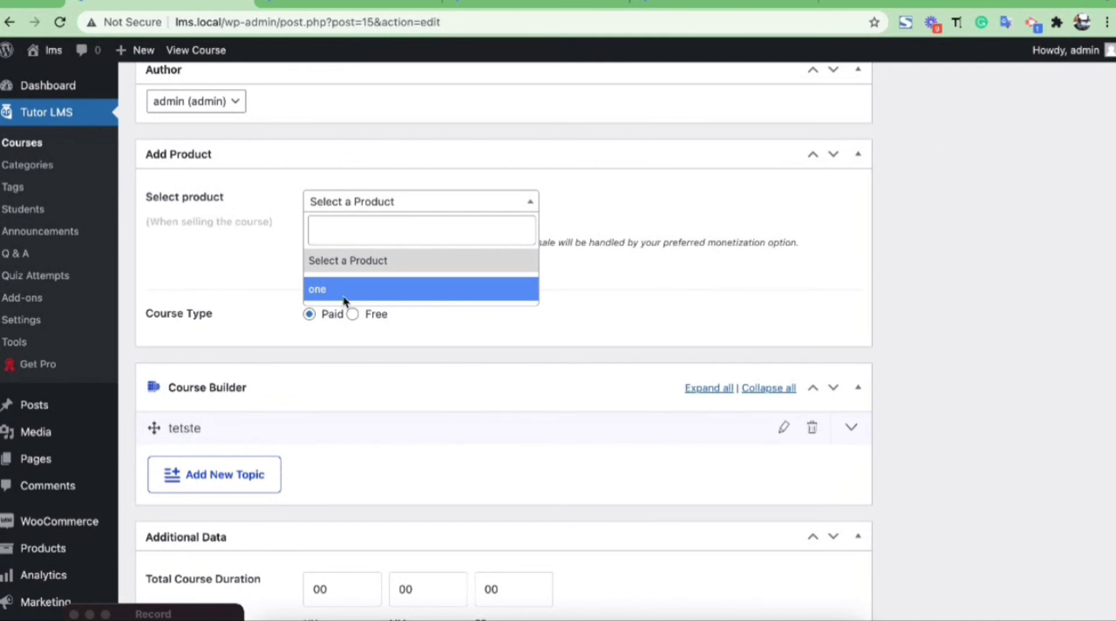
left_click(344, 291)
scroll(465, 301, "up", 5)
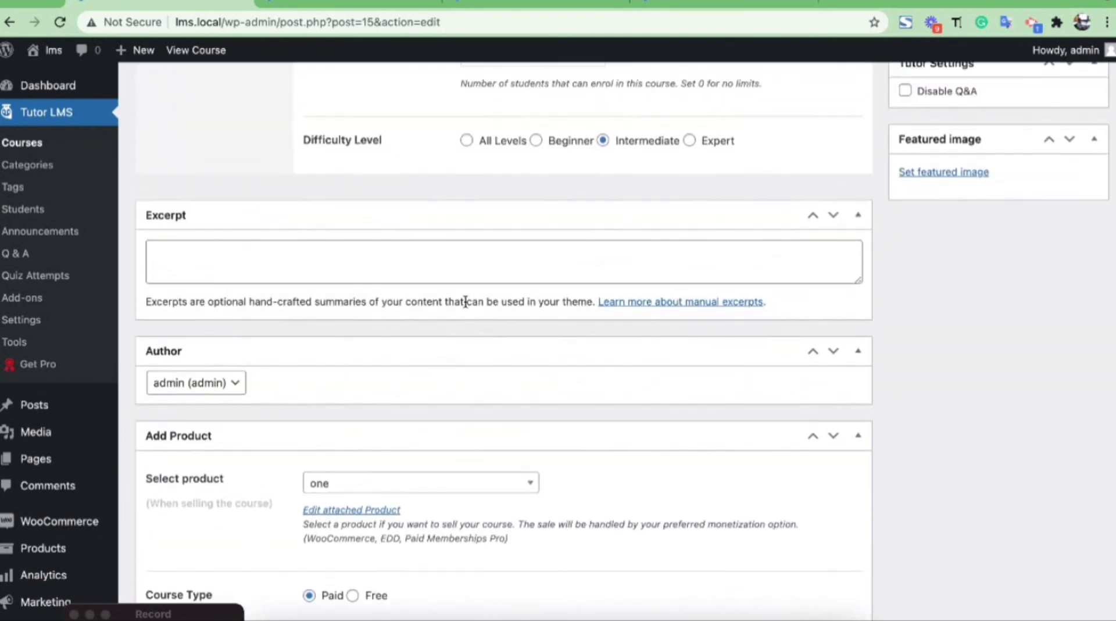
scroll(465, 302, "up", 10)
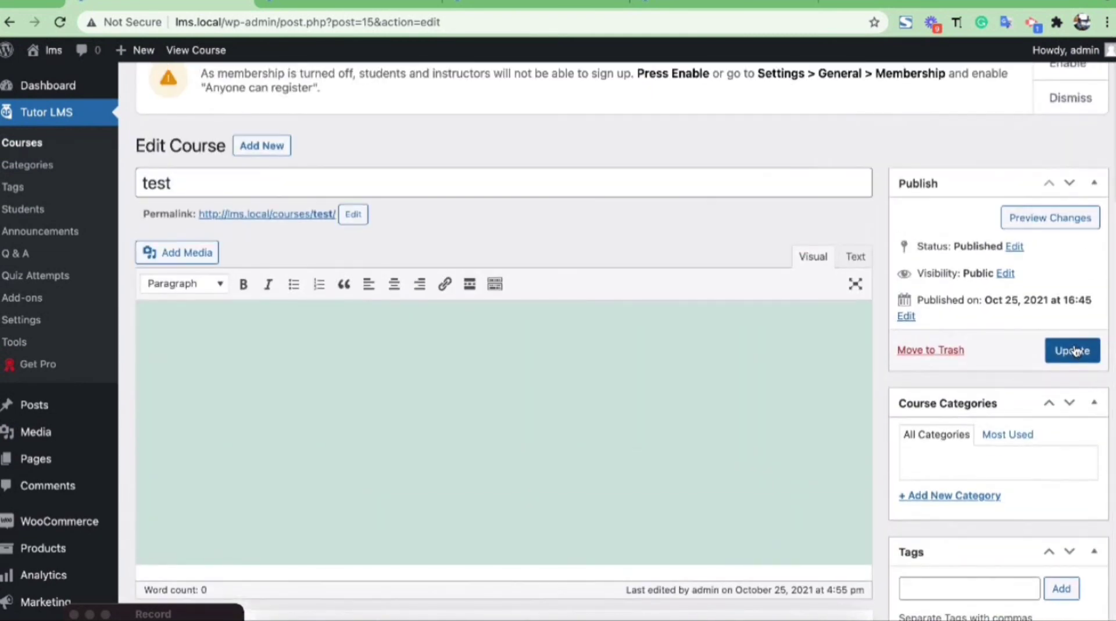
left_click(1073, 351)
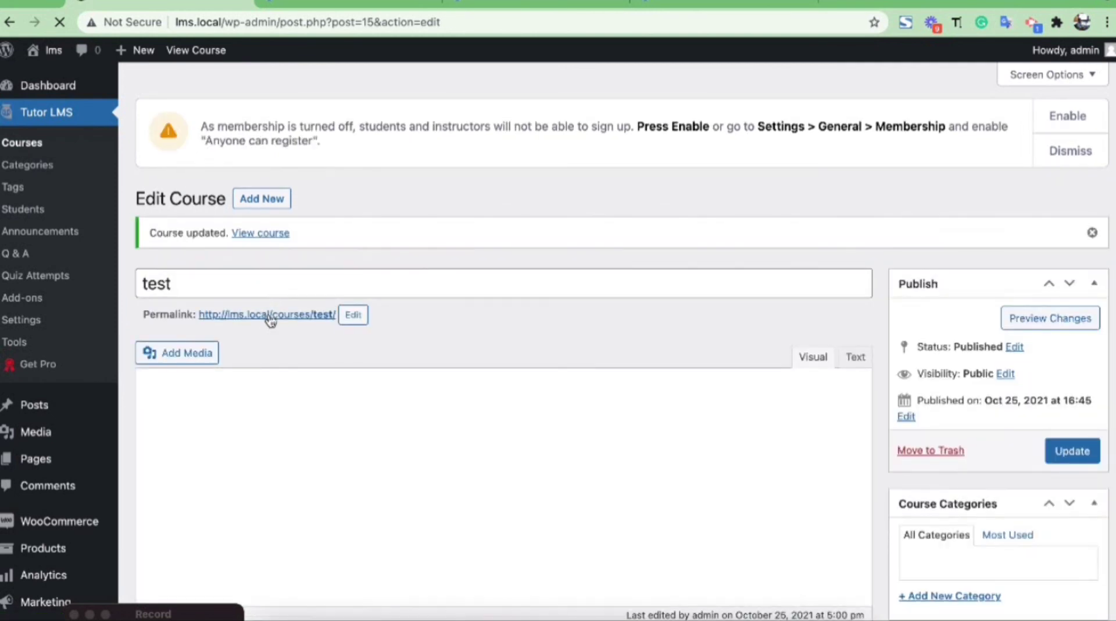
Open the test course's public page in an incognito window and examine its price, purchase option and topic list.
right_click(270, 318)
left_click(287, 321)
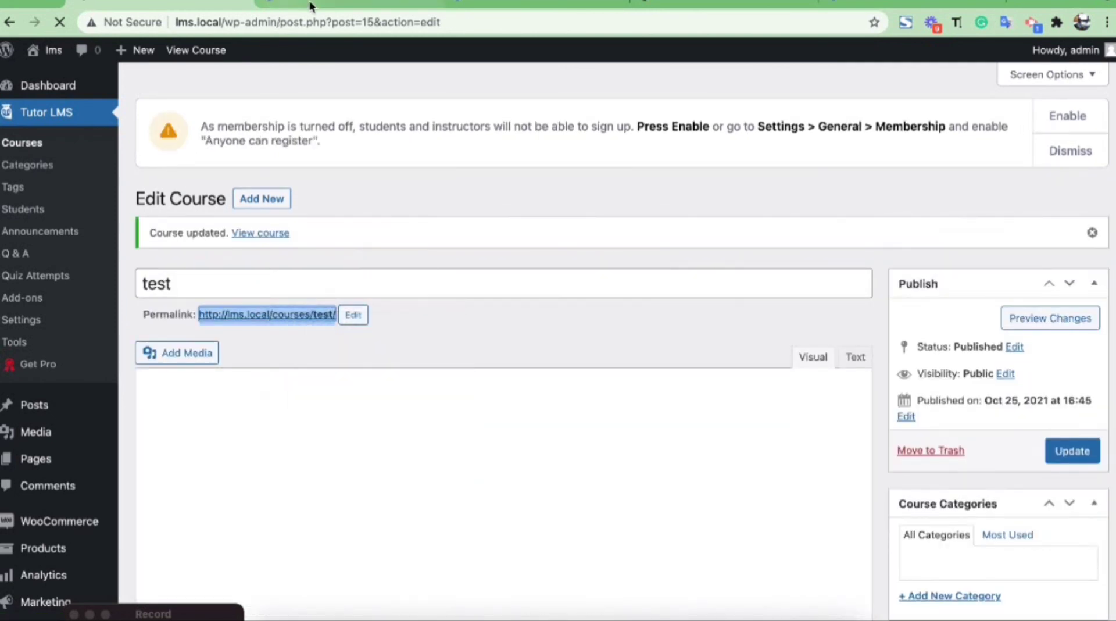
left_click(673, 3)
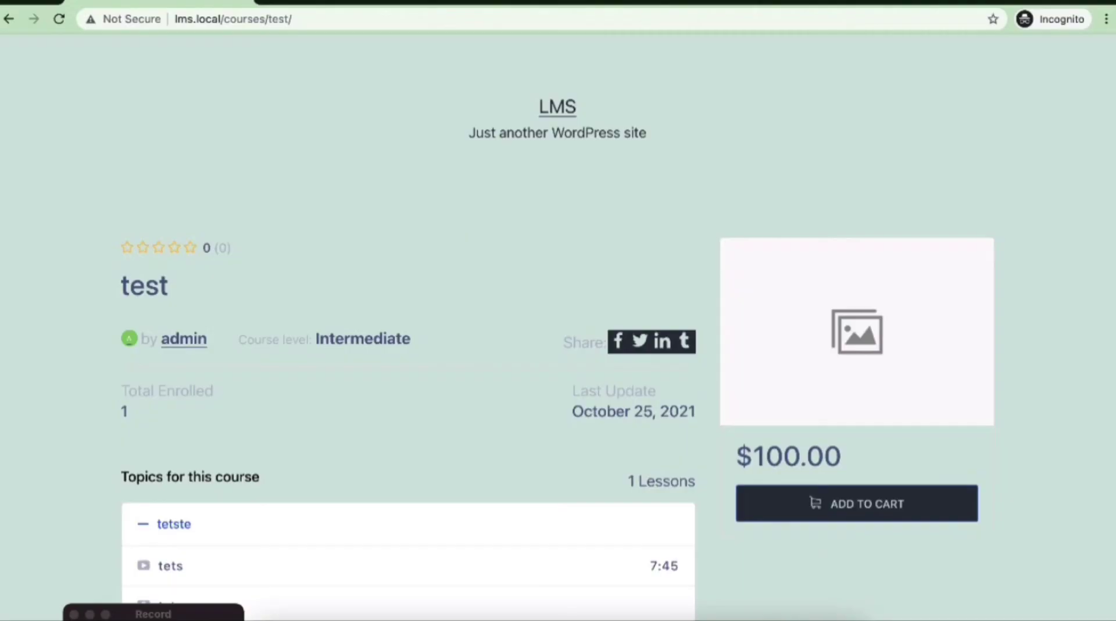
scroll(351, 375, "down", 3)
scroll(351, 376, "up", 3)
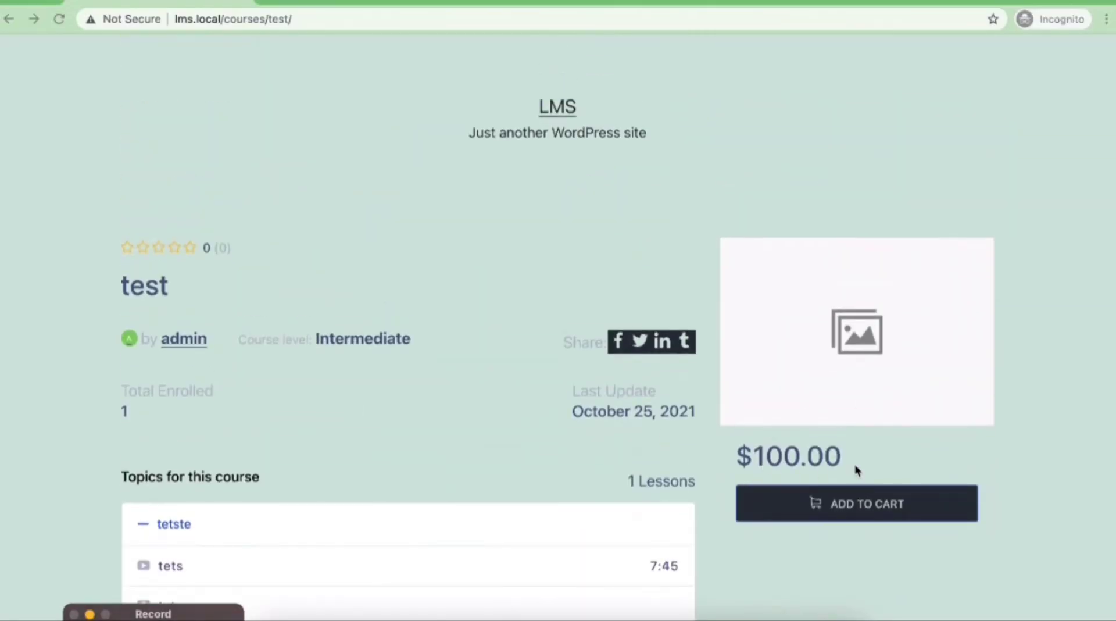
left_click(829, 501)
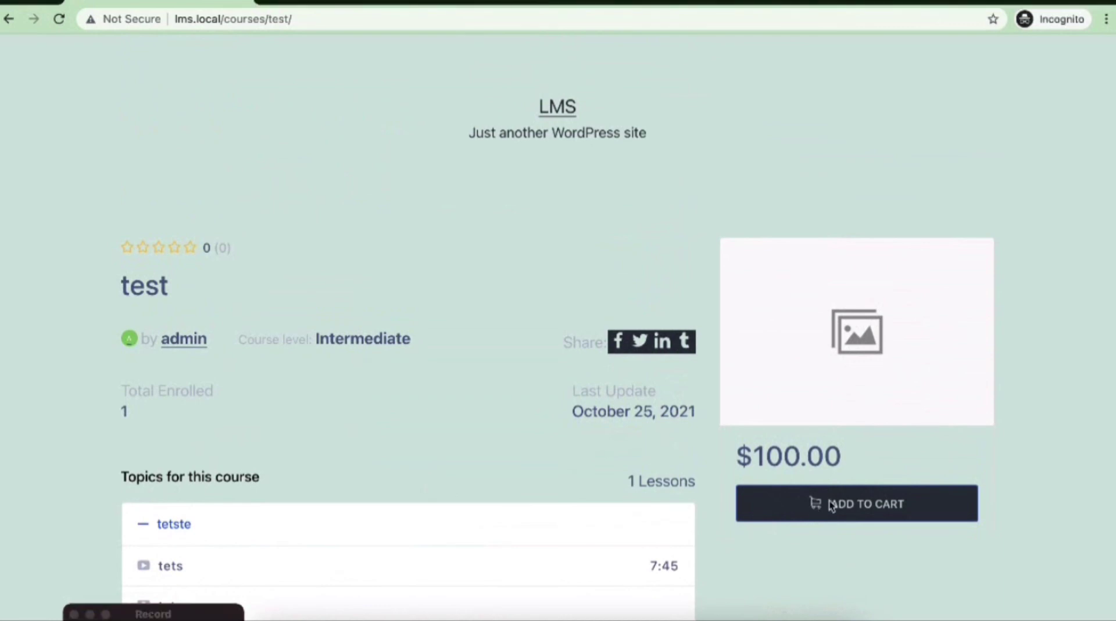
scroll(686, 451, "down", 3)
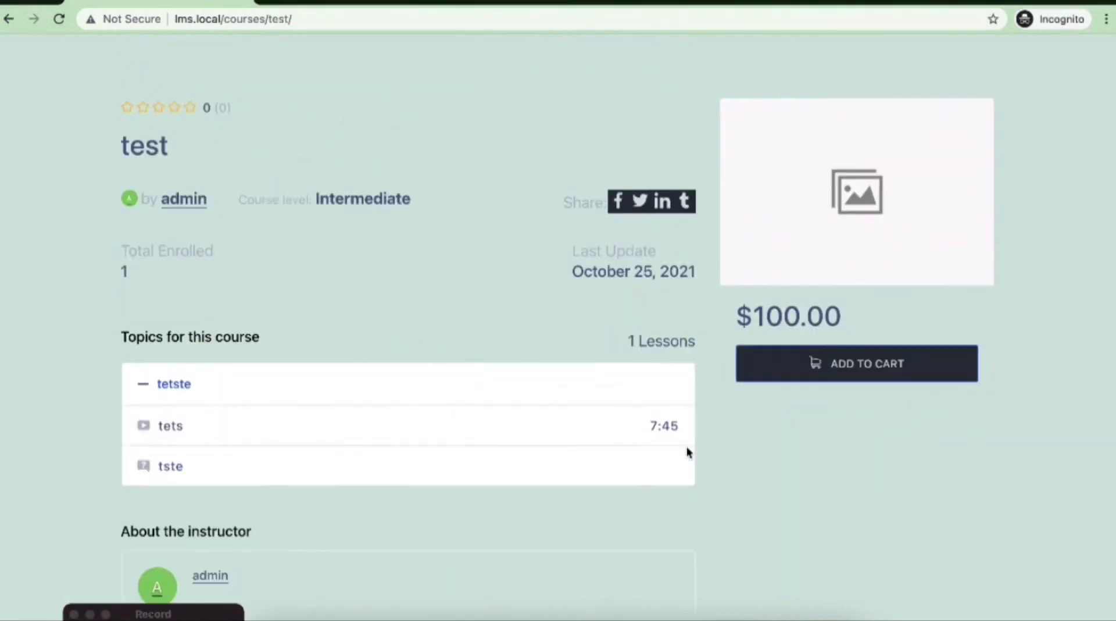
scroll(686, 450, "up", 3)
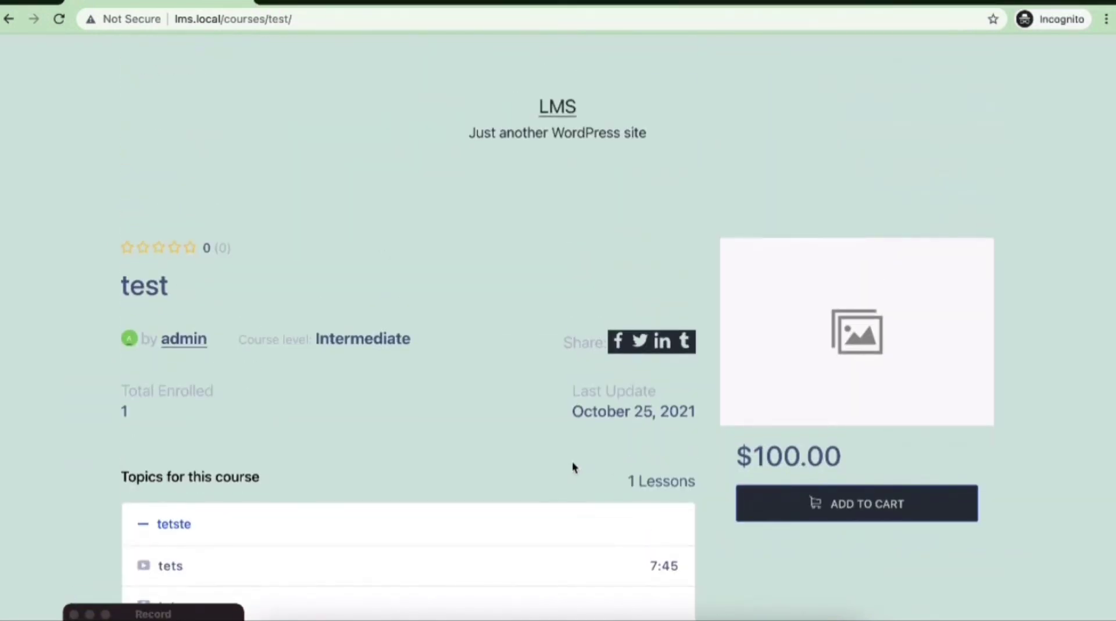
scroll(572, 468, "down", 3)
scroll(572, 468, "up", 3)
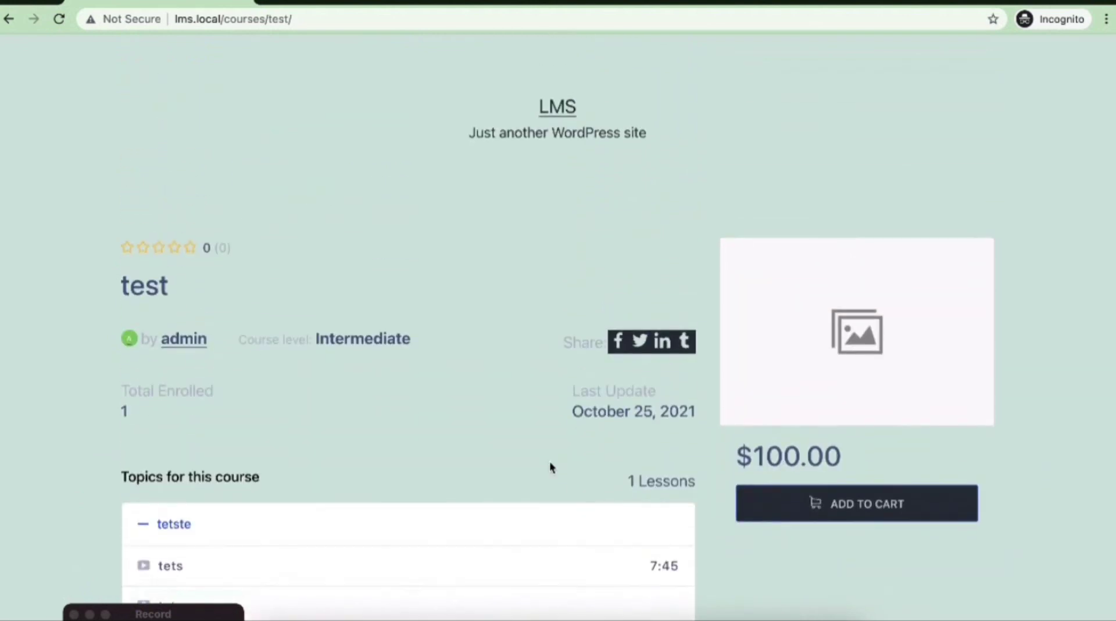